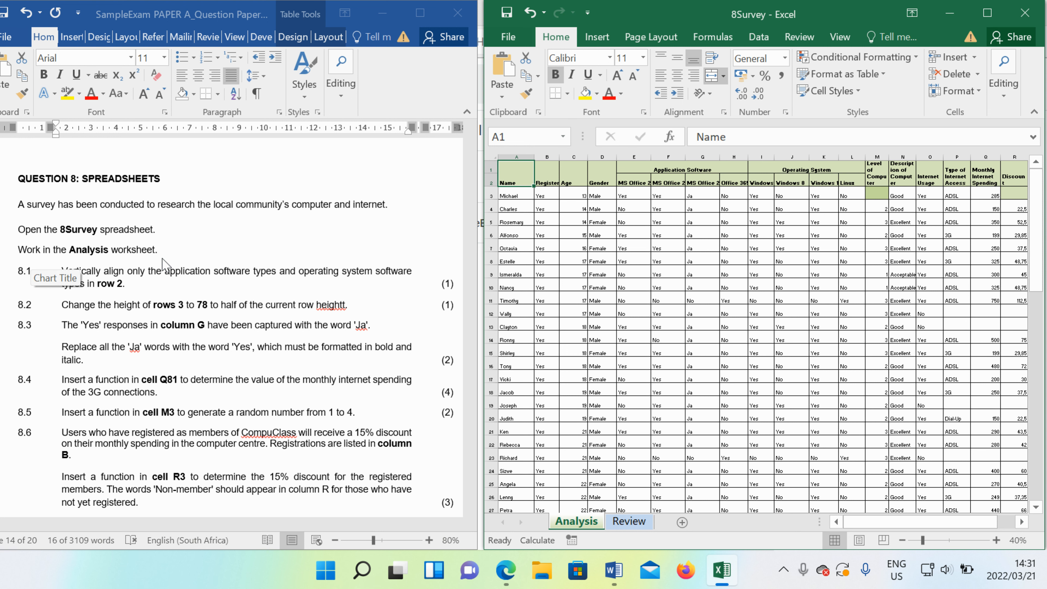
{"action": "left_click", "coordinate": [630, 522]}
{"action": "left_click", "coordinate": [588, 525]}
{"action": "left_click", "coordinate": [618, 528]}
{"action": "left_click", "coordinate": [593, 527]}
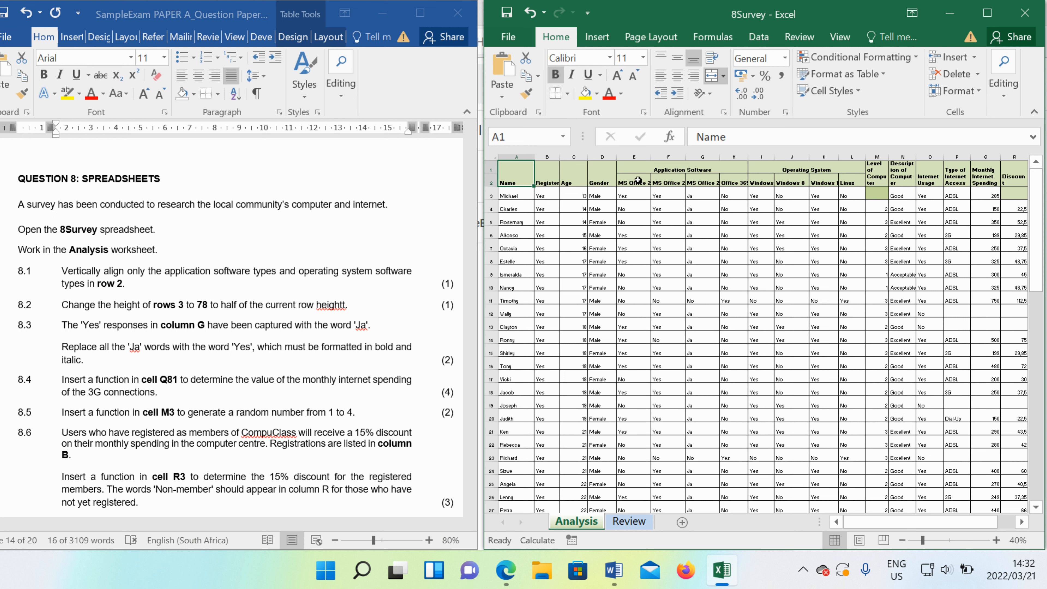
Centre the application software and operating system headings in E2:L2 both vertically and horizontally.
{"action": "left_click_drag", "start_coordinate": [637, 180], "coordinate": [841, 178]}
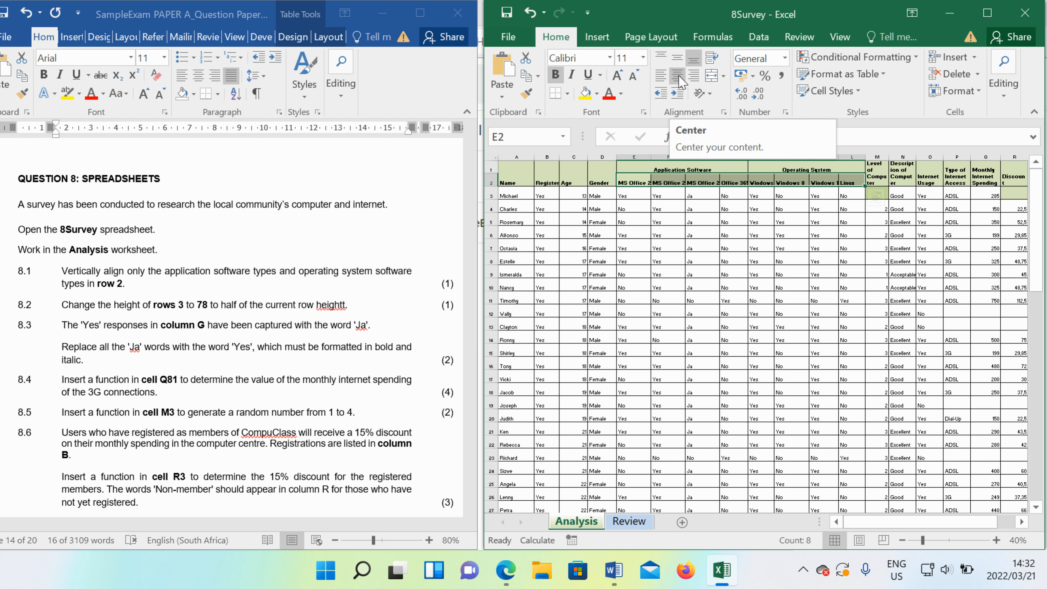
{"action": "left_click", "coordinate": [987, 13]}
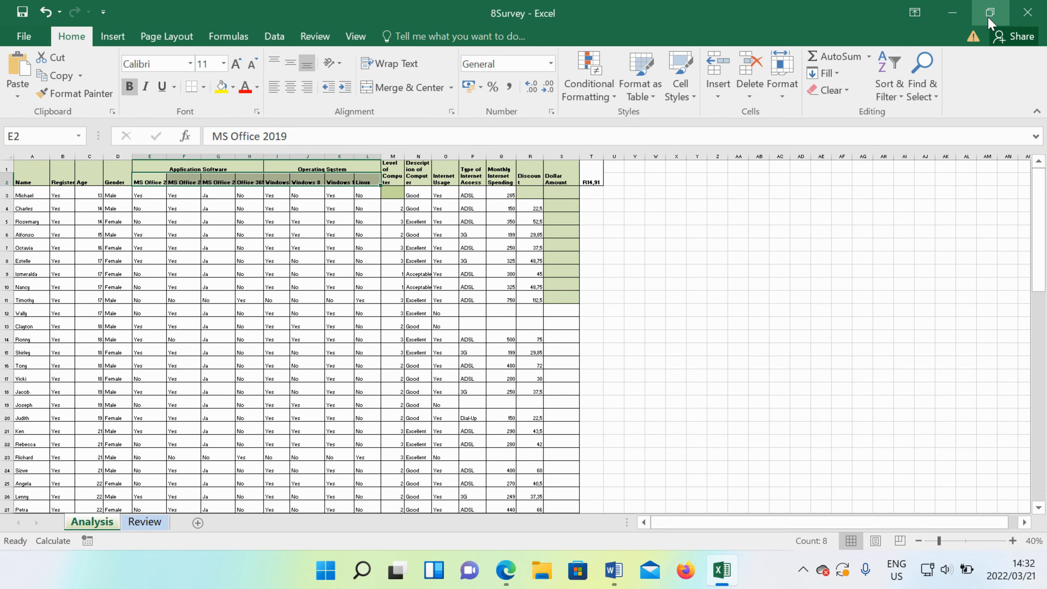
{"action": "scroll", "coordinate": [661, 365], "scroll_direction": "up", "scroll_amount": 4}
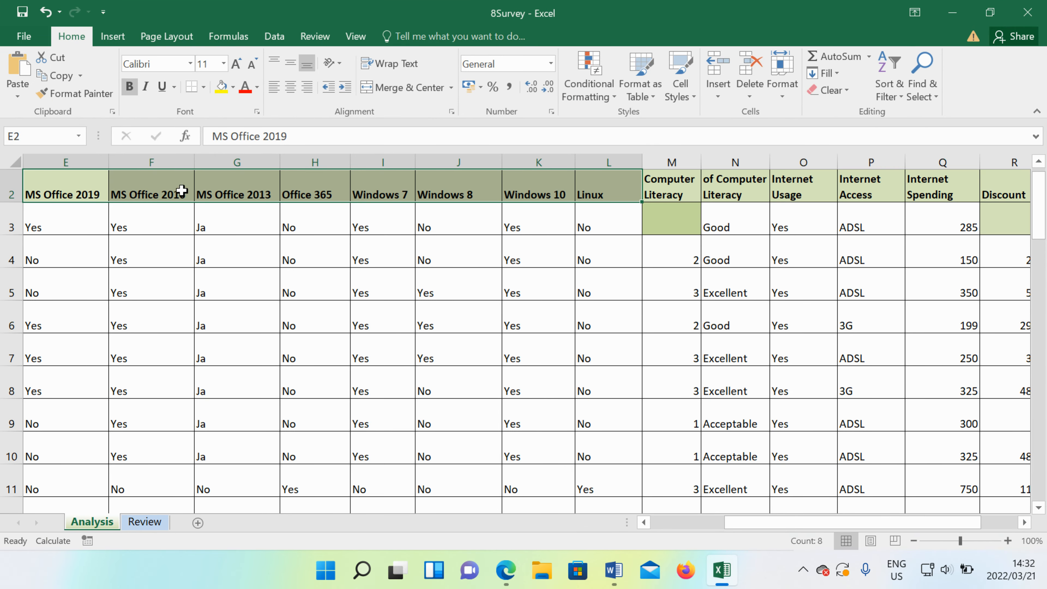
{"action": "scroll", "coordinate": [552, 268], "scroll_direction": "up", "scroll_amount": 1}
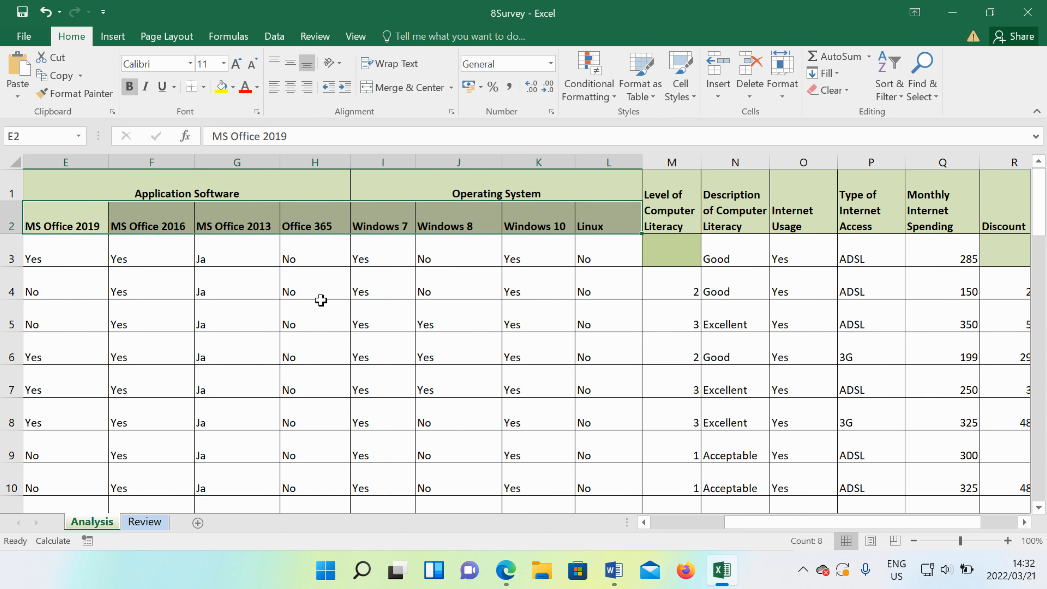
{"action": "left_click", "coordinate": [146, 261]}
{"action": "scroll", "coordinate": [415, 455], "scroll_direction": "down", "scroll_amount": 2}
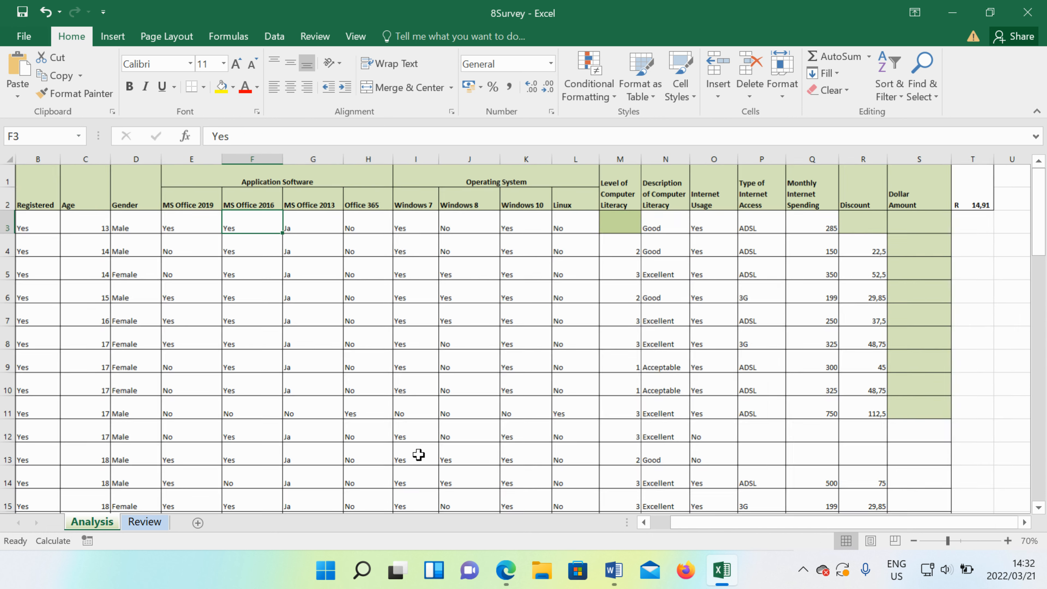
{"action": "left_click_drag", "start_coordinate": [750, 530], "coordinate": [678, 526]}
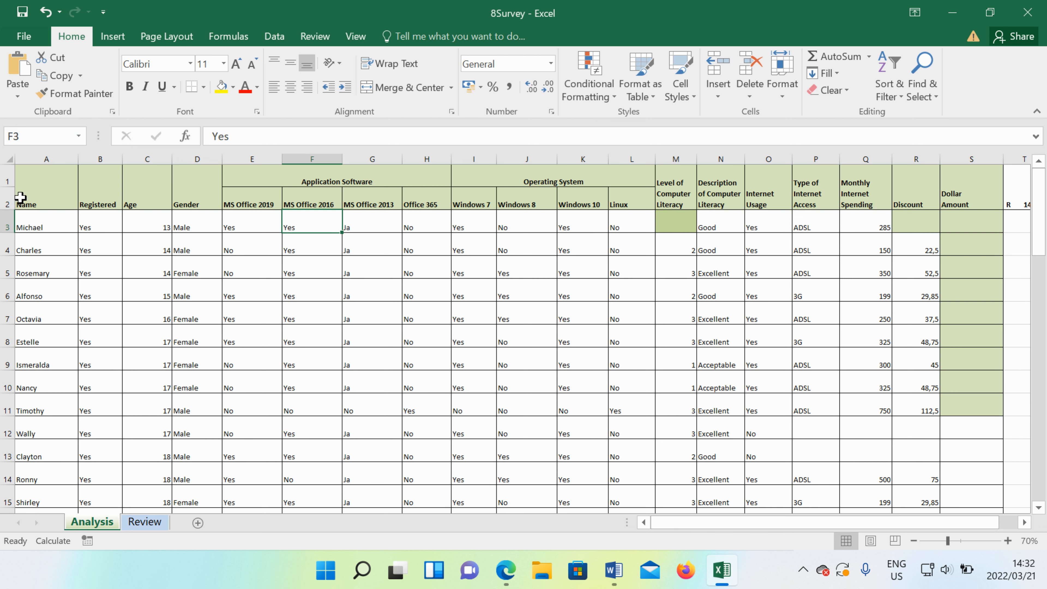
{"action": "left_click_drag", "start_coordinate": [26, 188], "coordinate": [155, 187]}
{"action": "left_click_drag", "start_coordinate": [264, 199], "coordinate": [623, 203]}
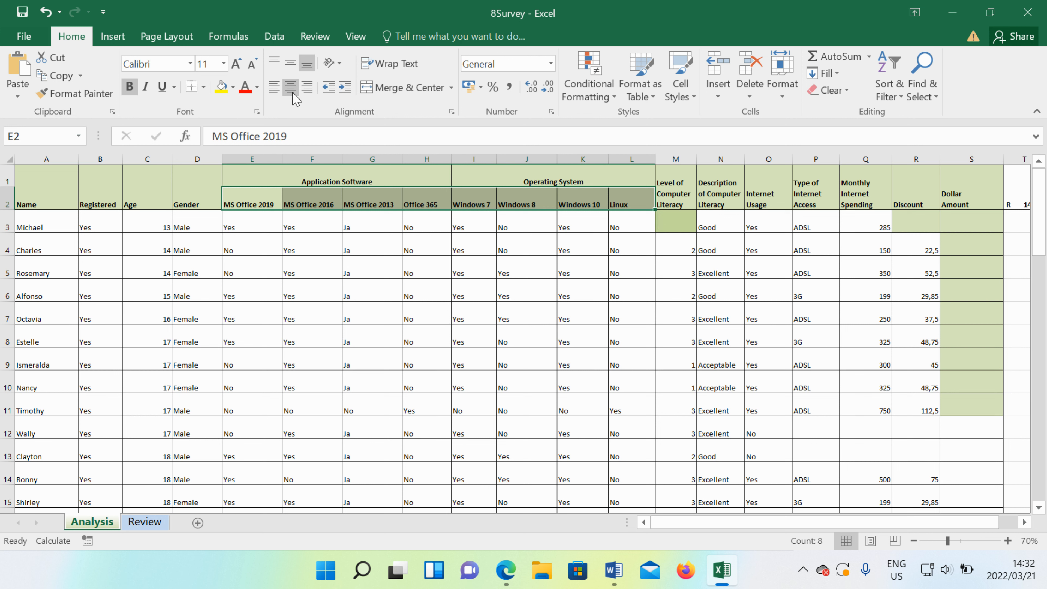
{"action": "left_click", "coordinate": [339, 64]}
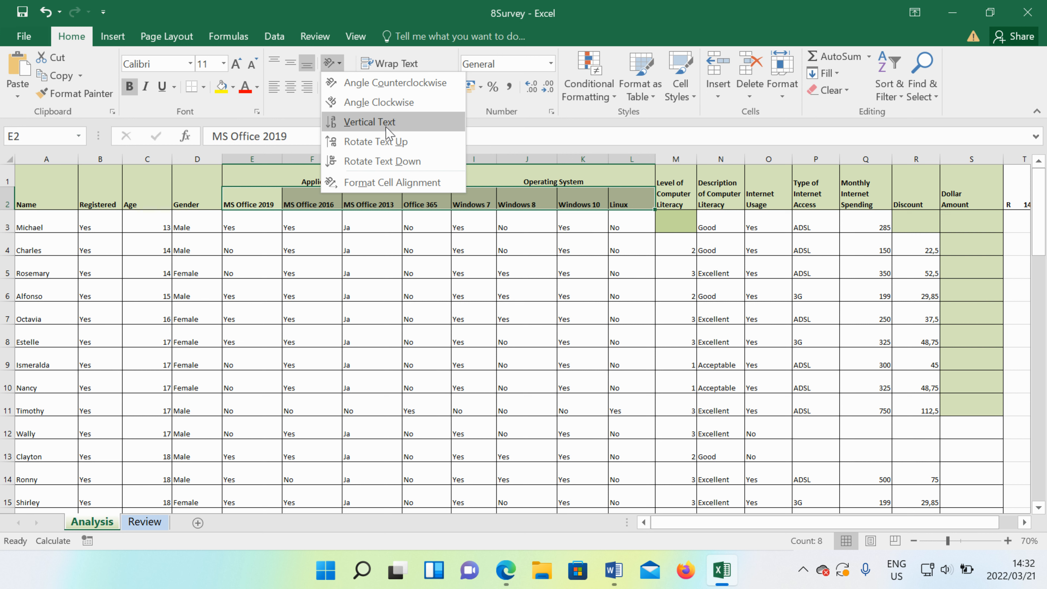
{"action": "left_click", "coordinate": [376, 186]}
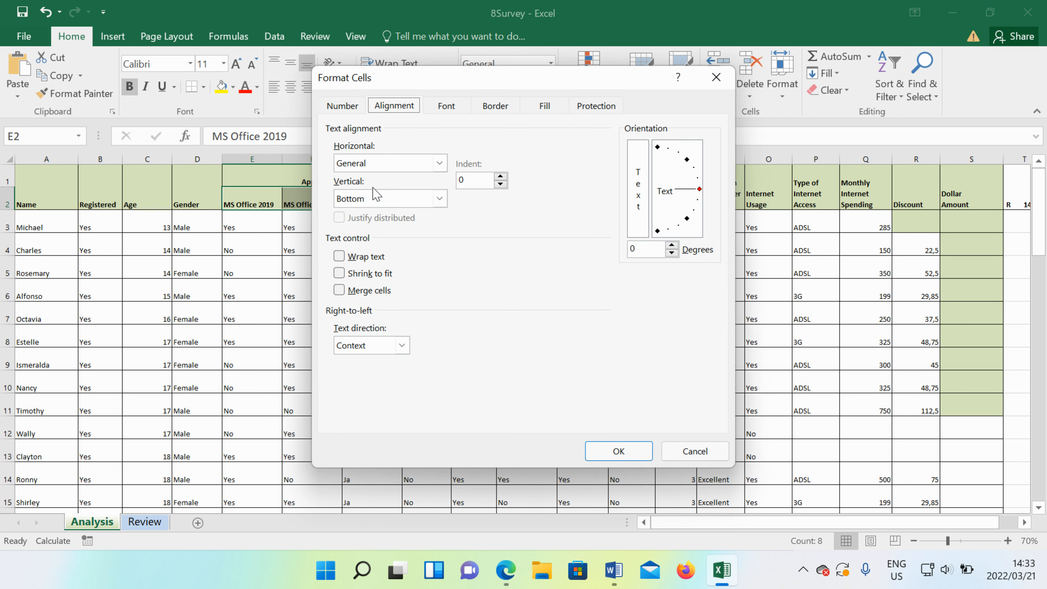
{"action": "left_click", "coordinate": [440, 199]}
{"action": "left_click", "coordinate": [393, 227]}
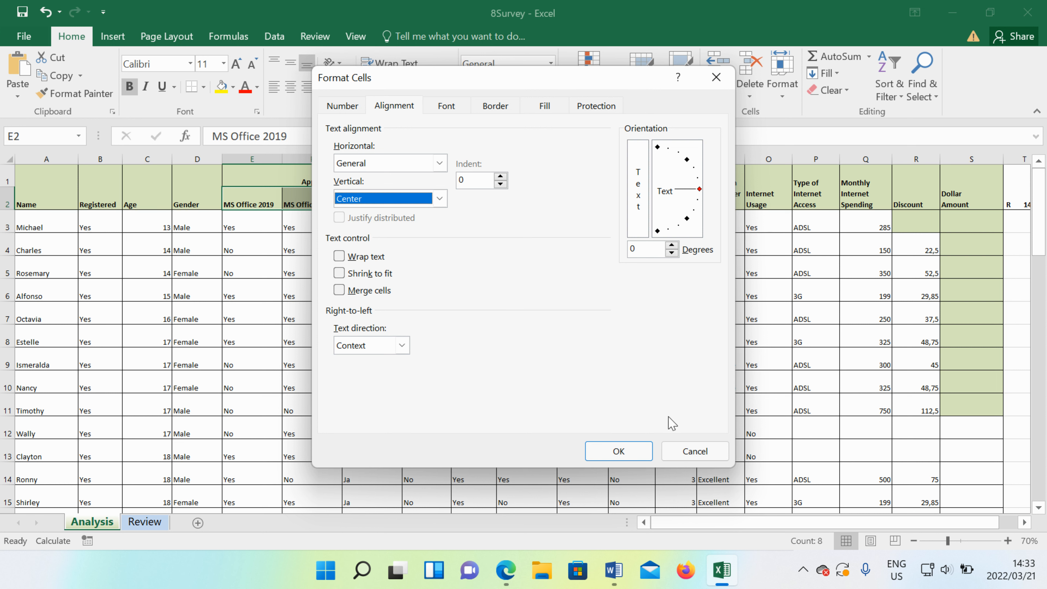
{"action": "left_click", "coordinate": [616, 450]}
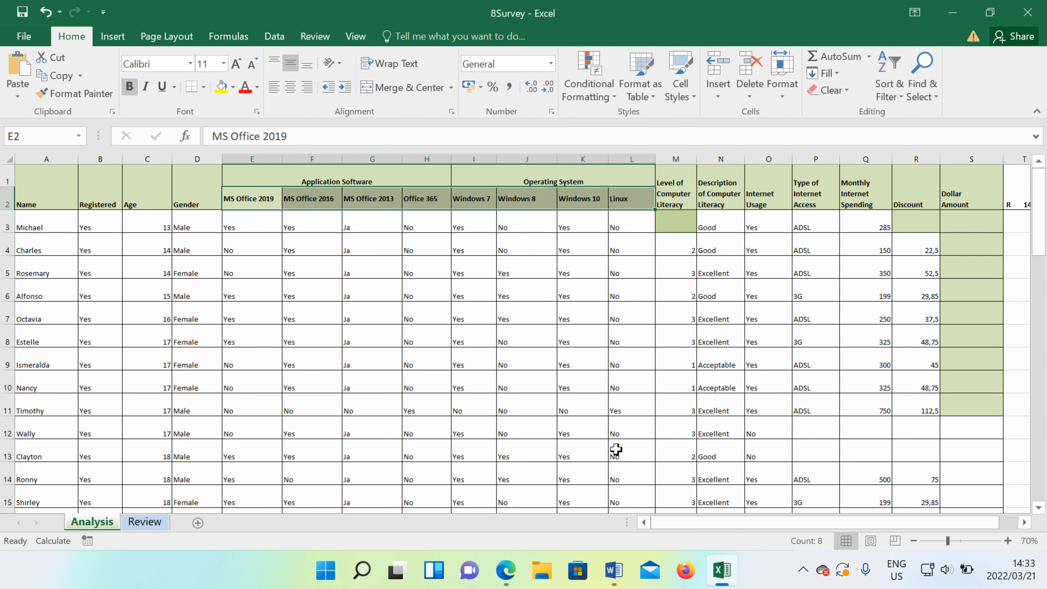
{"action": "left_click", "coordinate": [291, 87]}
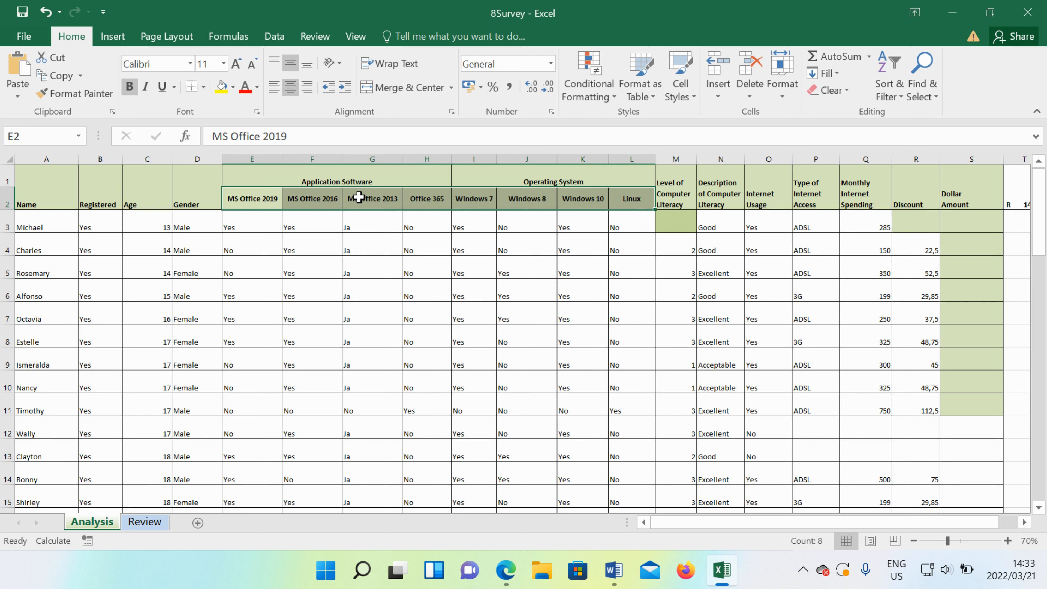
{"action": "left_click", "coordinate": [451, 111]}
{"action": "left_click", "coordinate": [717, 77]}
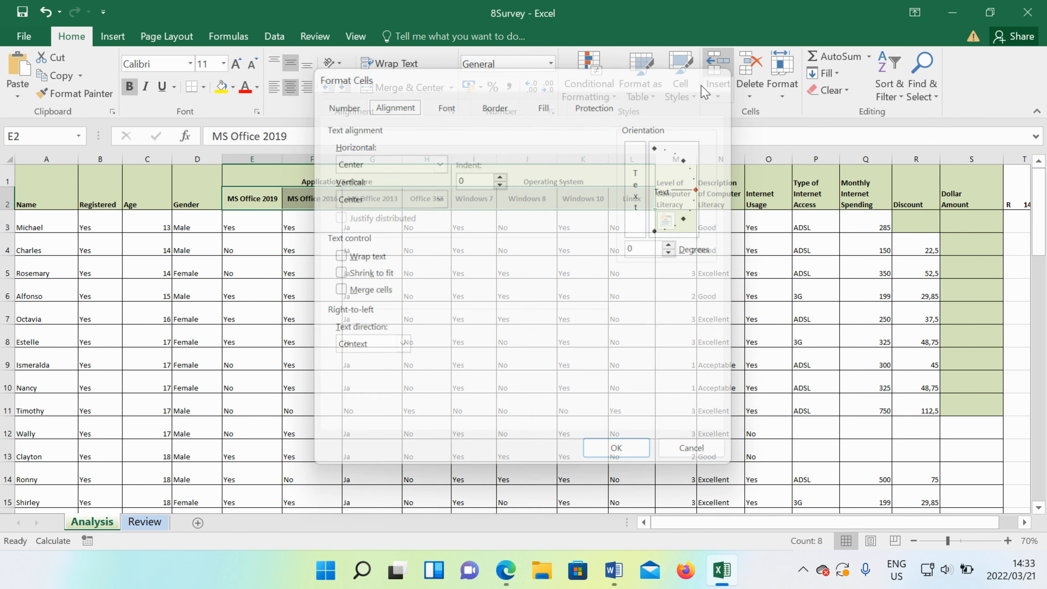
{"action": "right_click", "coordinate": [321, 201]}
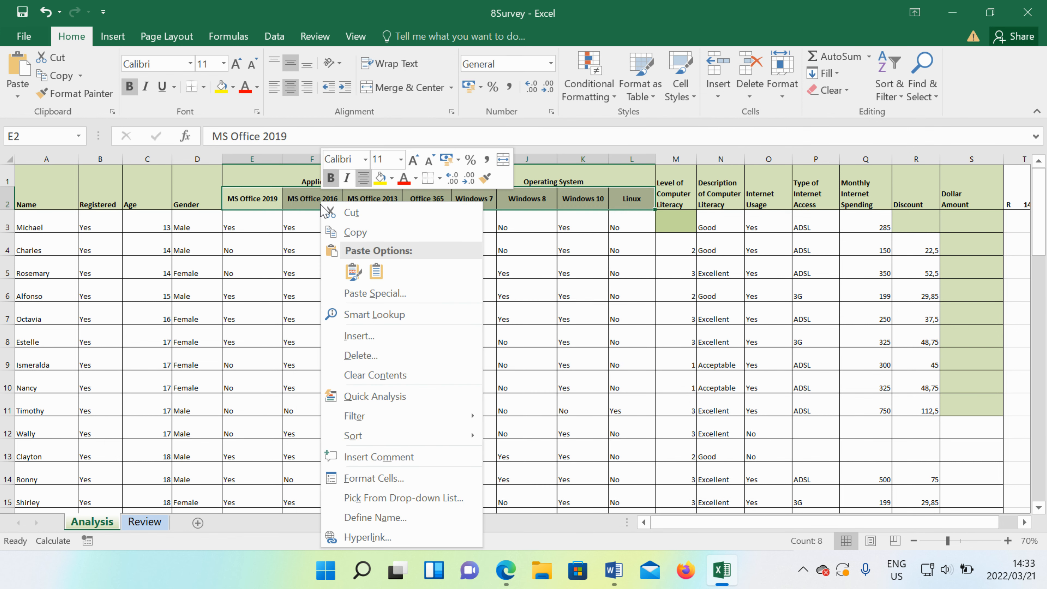
{"action": "left_click", "coordinate": [406, 485]}
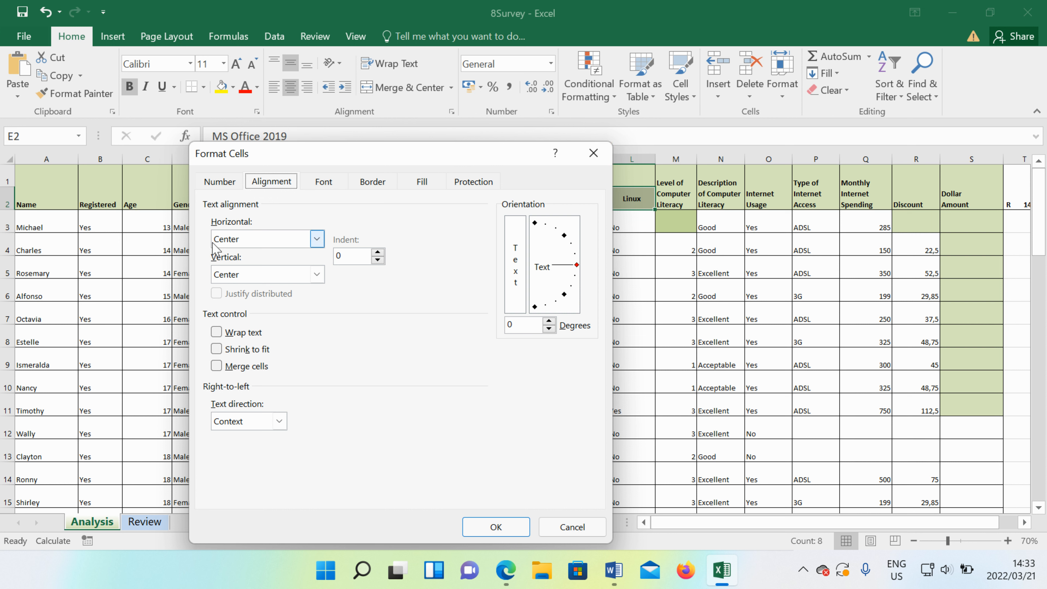
{"action": "left_click", "coordinate": [317, 243]}
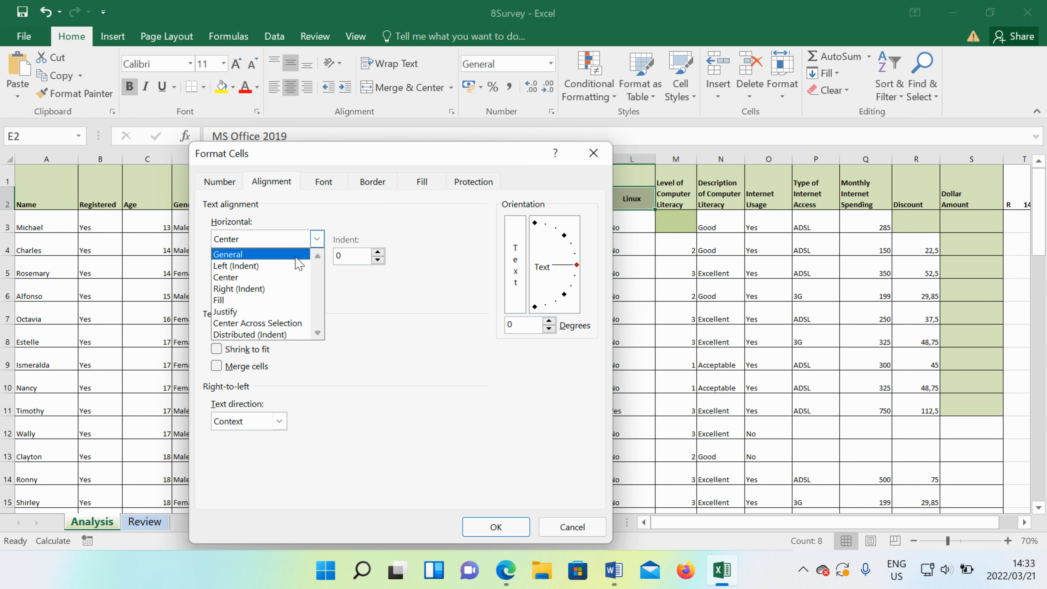
{"action": "left_click", "coordinate": [252, 255]}
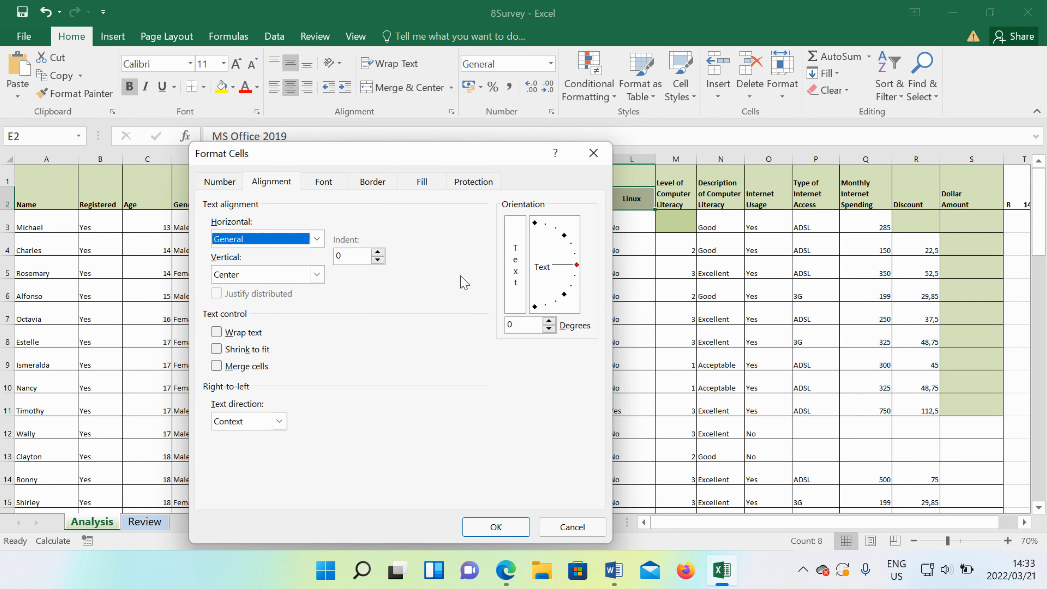
{"action": "left_click", "coordinate": [593, 153]}
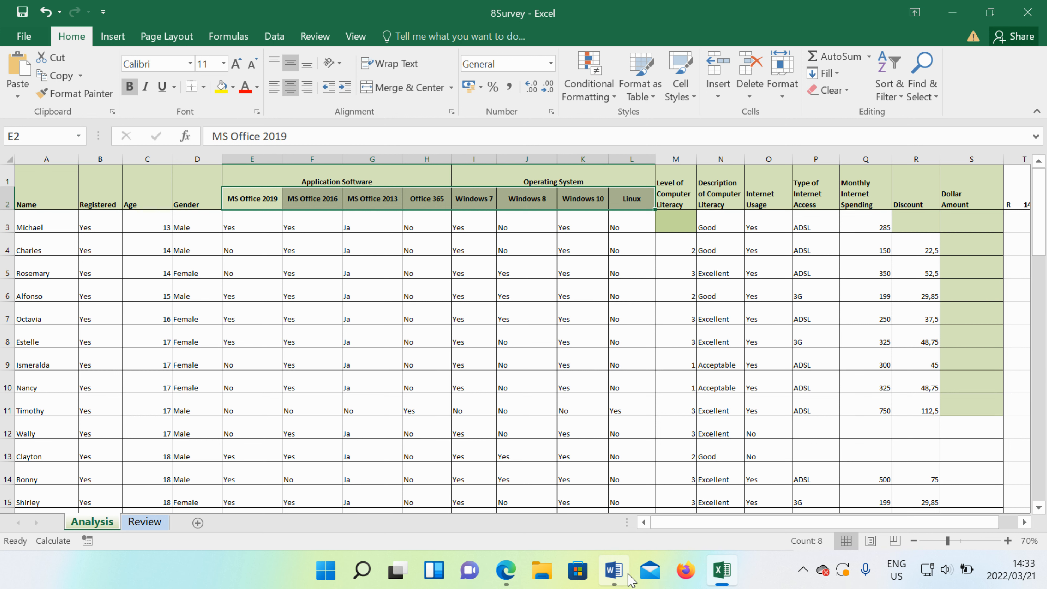
Switch to the Word question paper and correct "heightt" to "height" in question 8.2.
{"action": "left_click", "coordinate": [614, 570]}
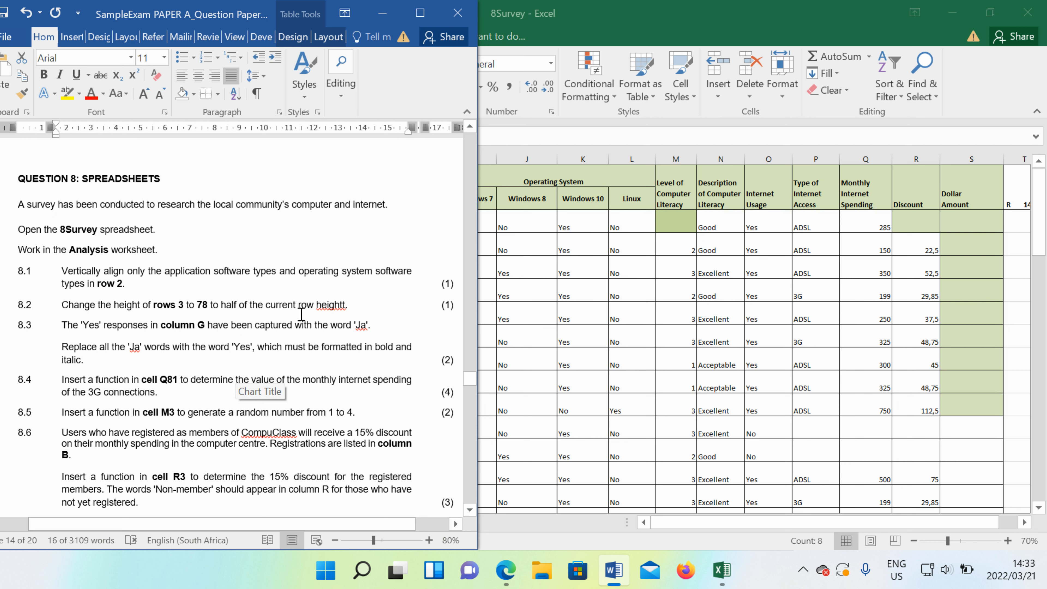
{"action": "left_click", "coordinate": [341, 305]}
{"action": "key", "text": "Page_Down"}
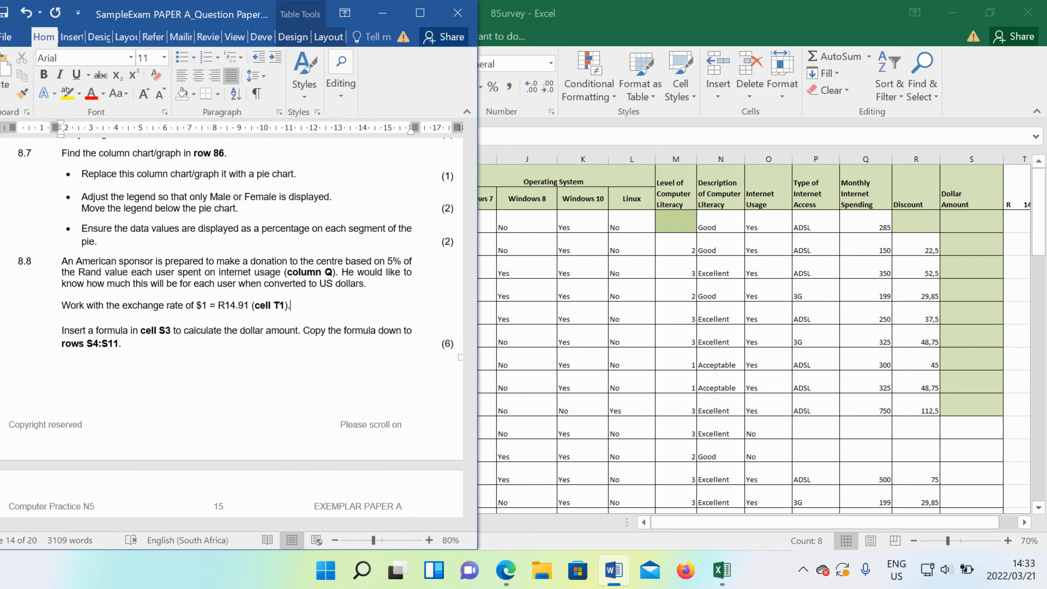
{"action": "scroll", "coordinate": [304, 298], "scroll_direction": "up", "scroll_amount": 10}
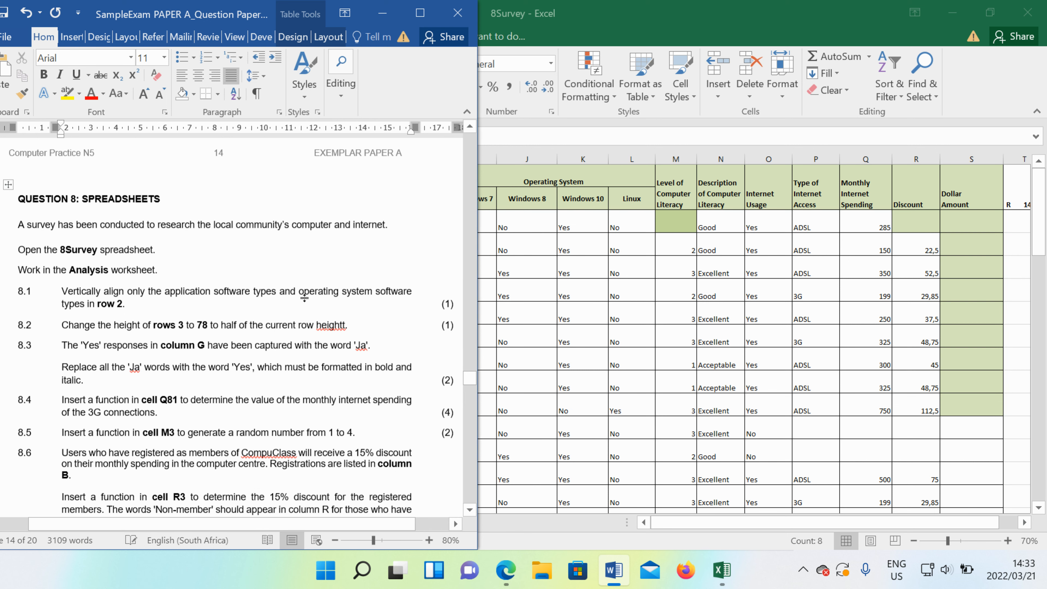
{"action": "scroll", "coordinate": [304, 298], "scroll_direction": "up", "scroll_amount": 1}
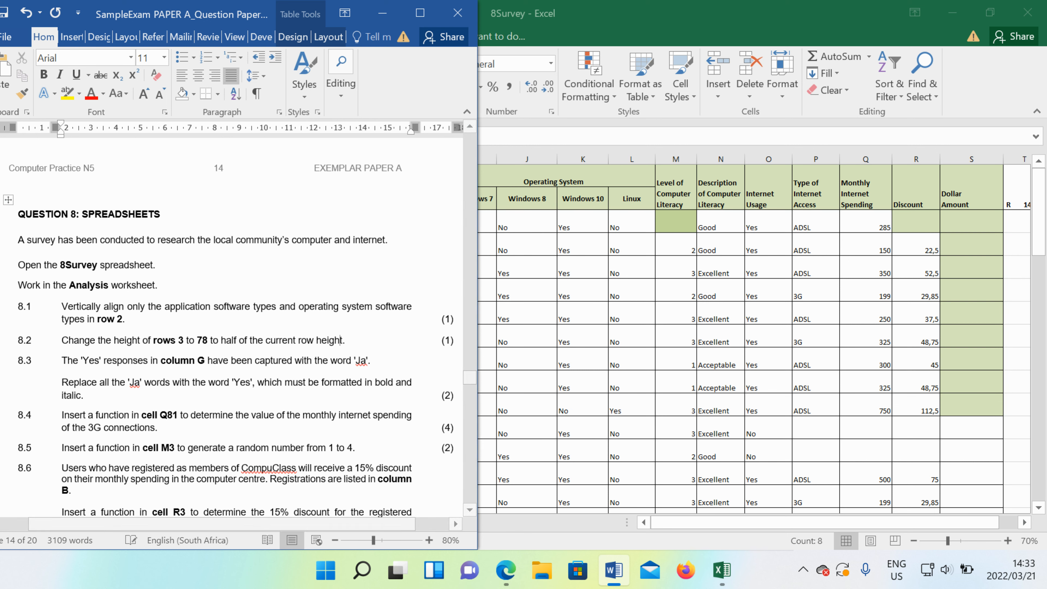
Return to the Excel workbook and set the height of rows 3 to 78 to 15.
{"action": "left_click", "coordinate": [597, 347]}
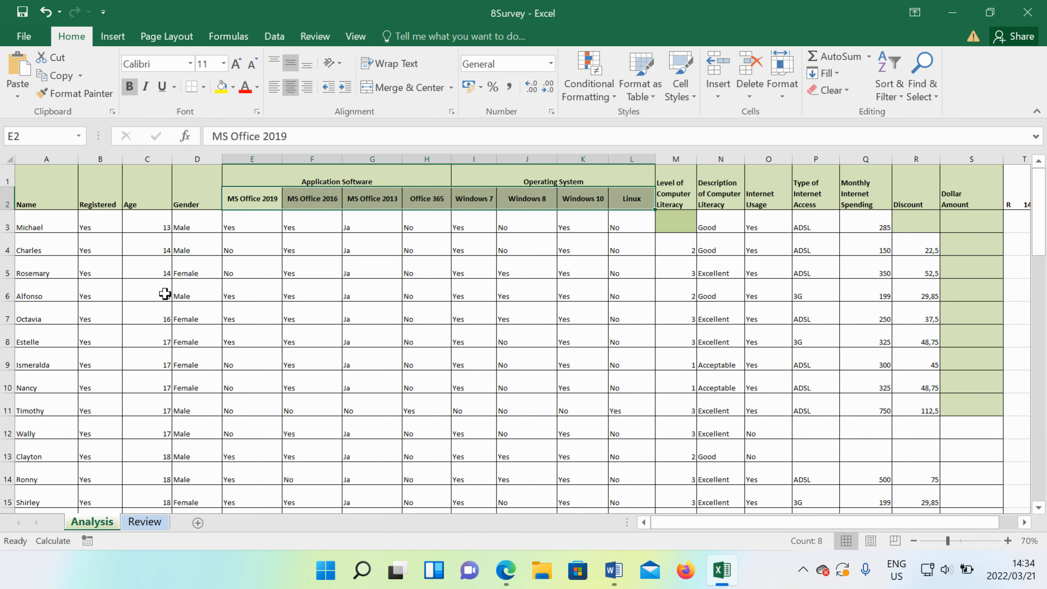
{"action": "left_click_drag", "start_coordinate": [23, 227], "coordinate": [948, 423]}
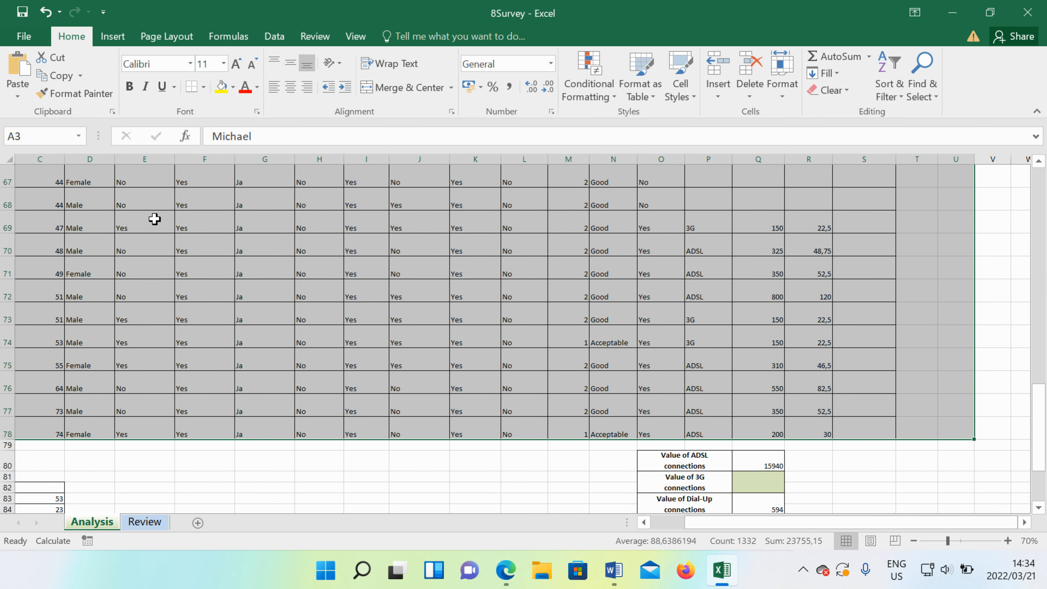
{"action": "scroll", "coordinate": [305, 265], "scroll_direction": "up", "scroll_amount": 7}
{"action": "scroll", "coordinate": [305, 265], "scroll_direction": "up", "scroll_amount": 5}
{"action": "left_click_drag", "start_coordinate": [729, 529], "coordinate": [622, 530]}
{"action": "scroll", "coordinate": [206, 224], "scroll_direction": "up", "scroll_amount": 10}
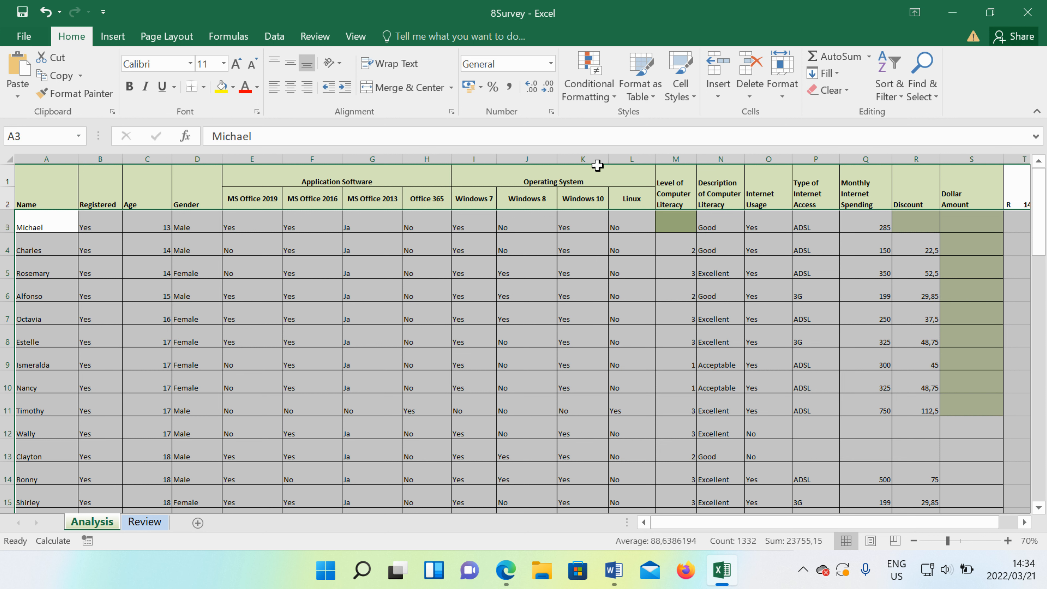
{"action": "left_click", "coordinate": [786, 101]}
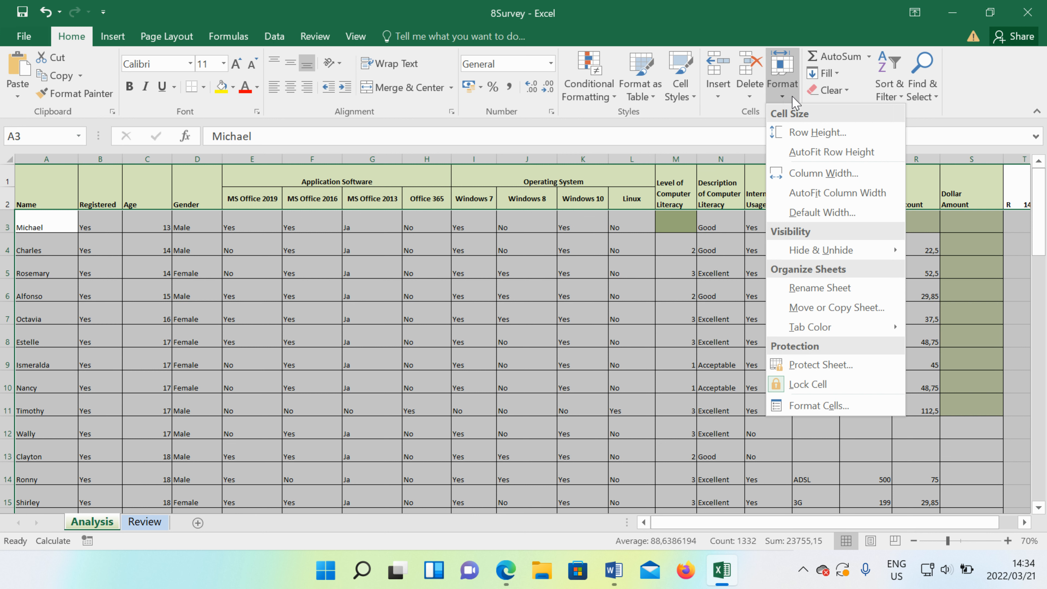
{"action": "left_click", "coordinate": [840, 134]}
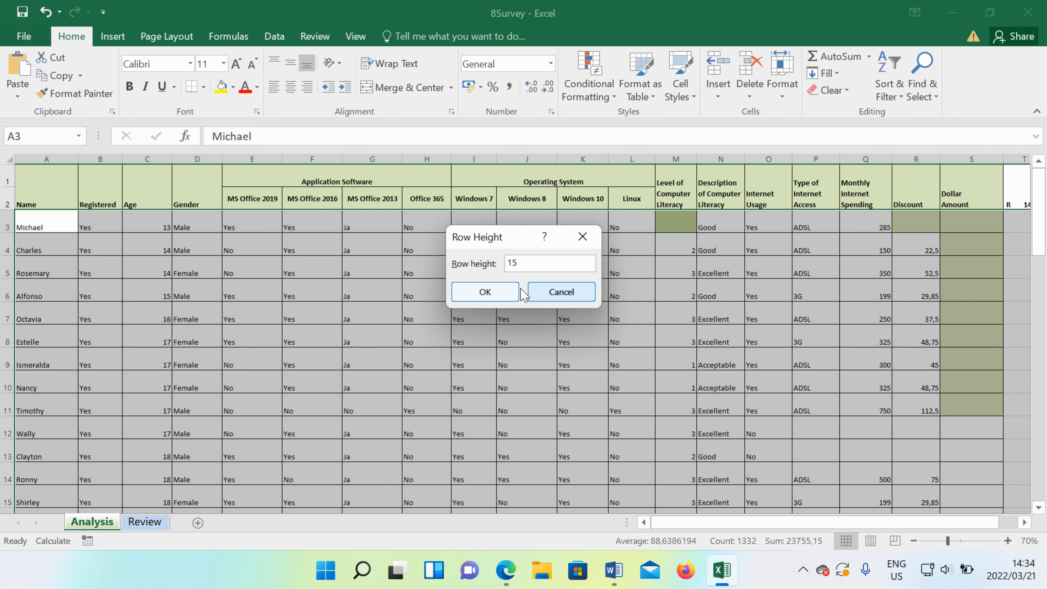
{"action": "left_click", "coordinate": [498, 293]}
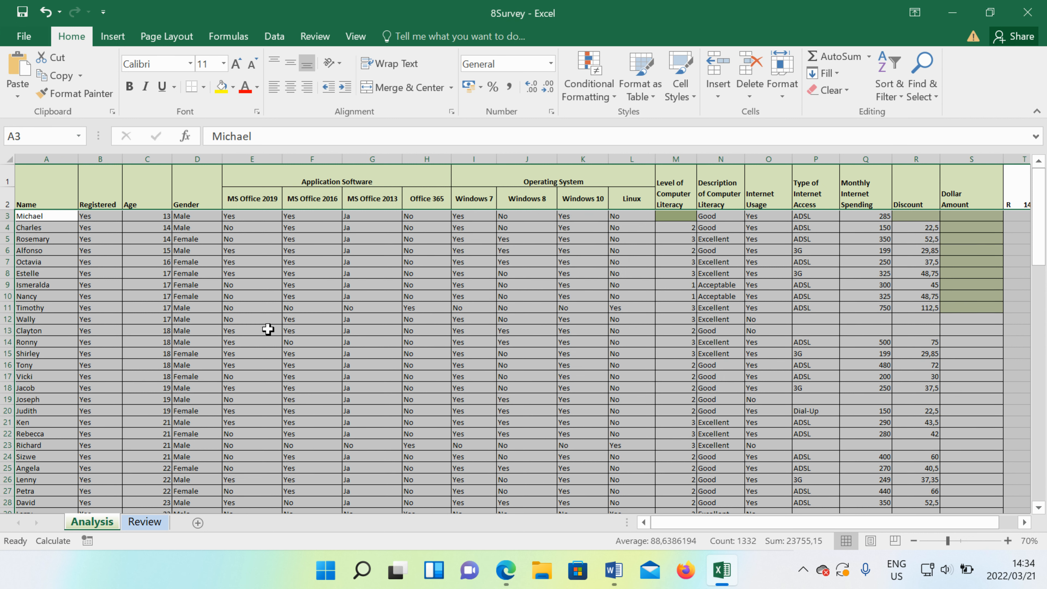
Switch to the Word question paper to read question 8.3, and return to the Excel workbook.
{"action": "mouse_move", "coordinate": [620, 572]}
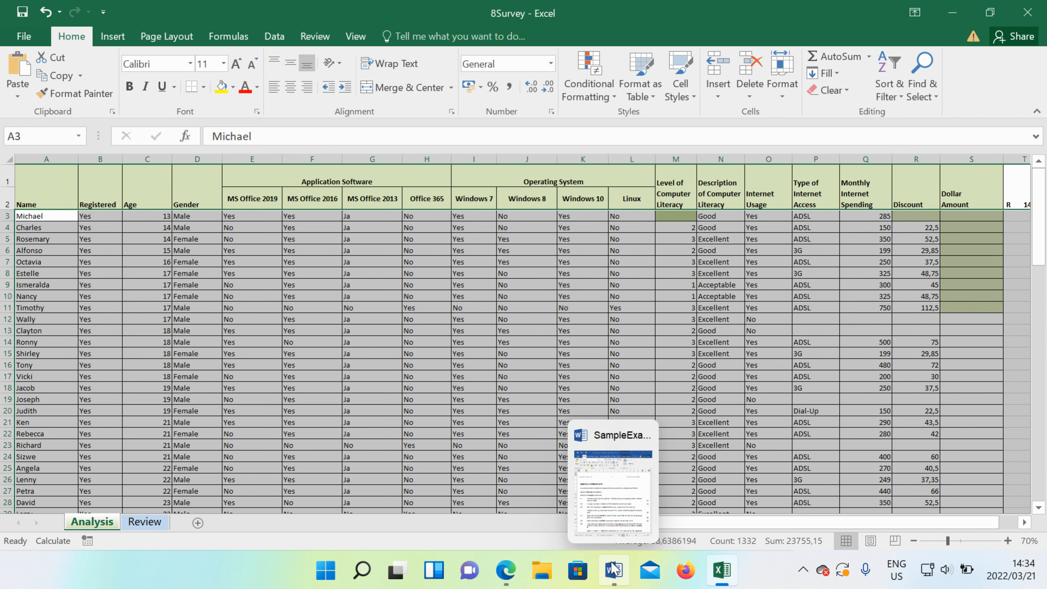
{"action": "left_click", "coordinate": [608, 526]}
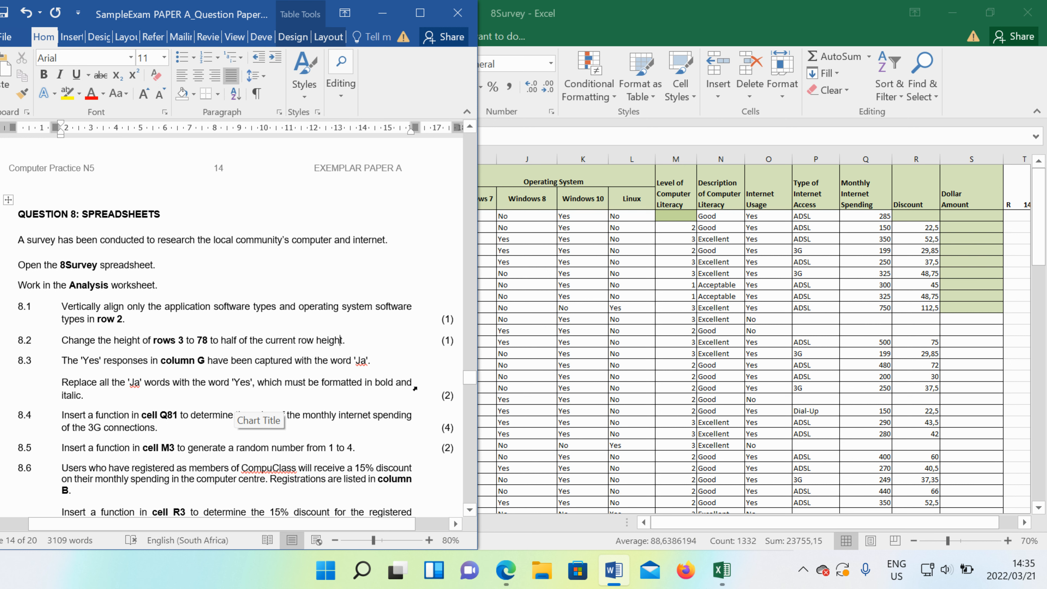
{"action": "left_click", "coordinate": [568, 378]}
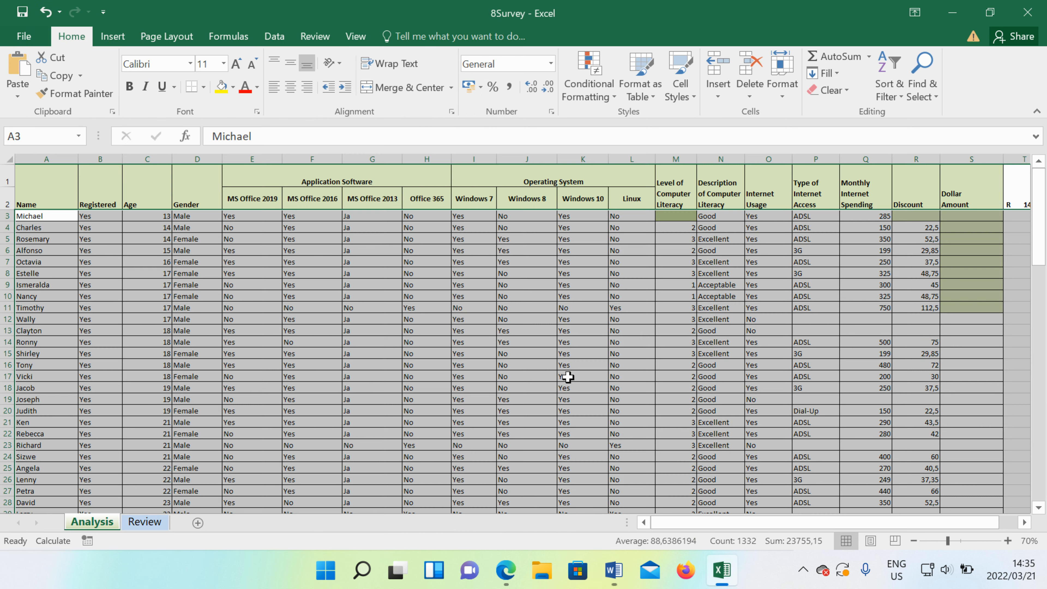
{"action": "left_click", "coordinate": [492, 320]}
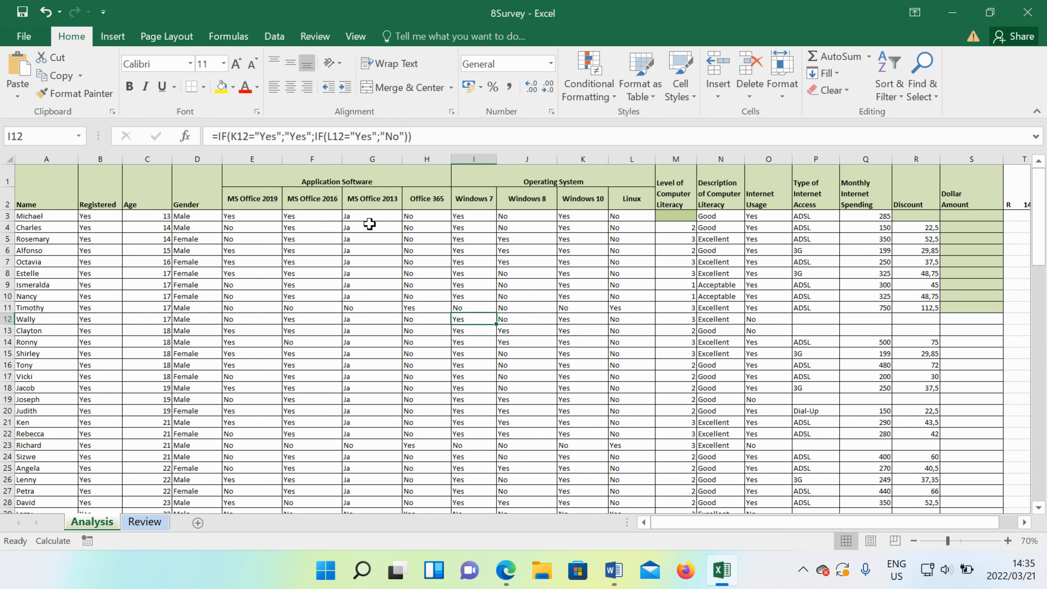
Replace "Ja" in G3 with "Yes" in bold and italic, and fill it down through G10.
{"action": "left_click", "coordinate": [375, 217]}
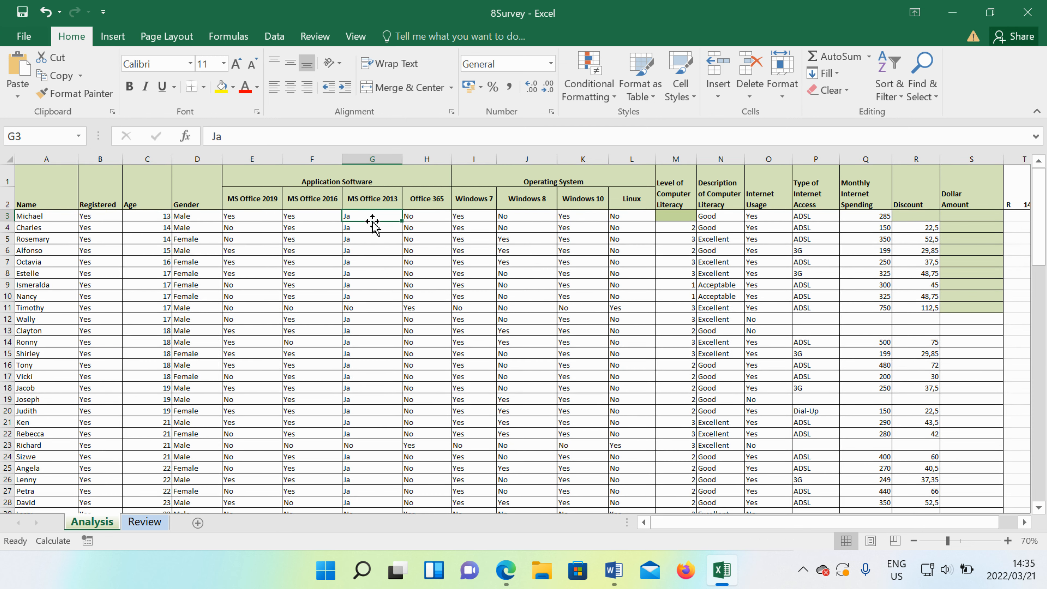
{"action": "key", "text": "BackSpace"}
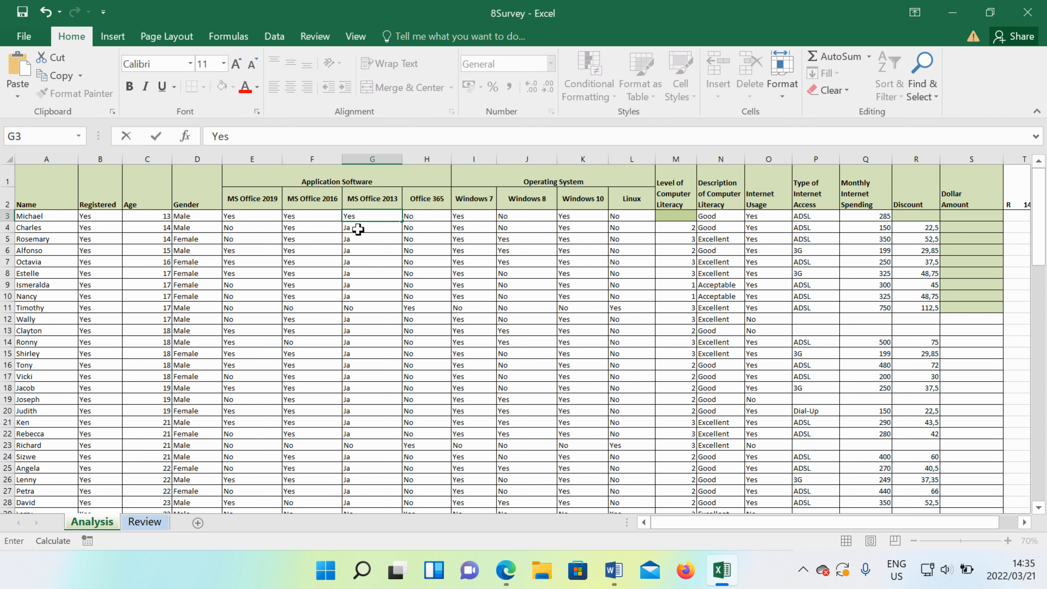
{"action": "left_click", "coordinate": [129, 86]}
{"action": "left_click", "coordinate": [145, 86]}
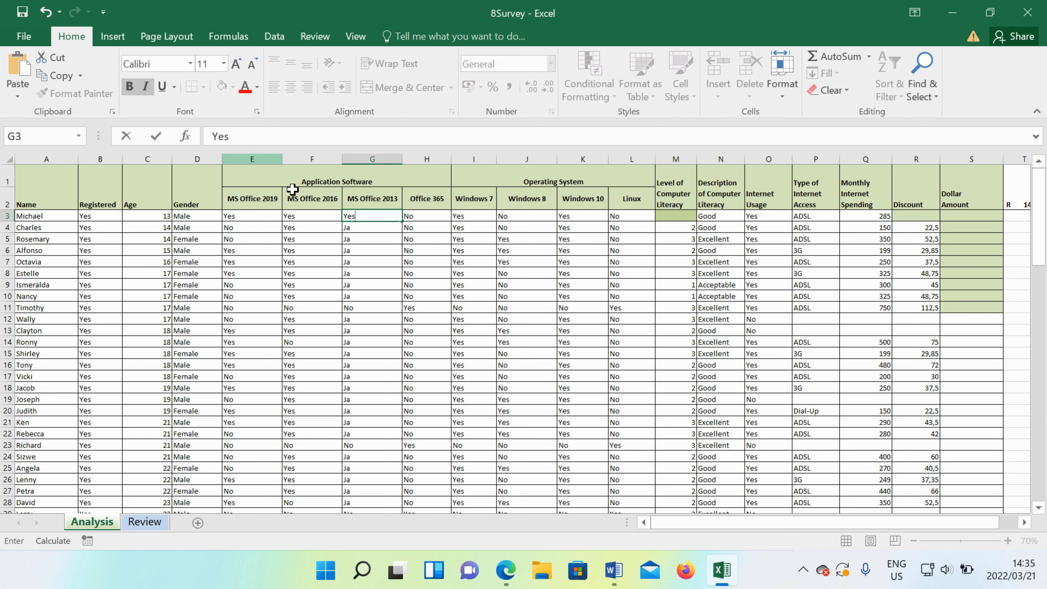
{"action": "key", "text": "Return"}
{"action": "left_click", "coordinate": [367, 216]}
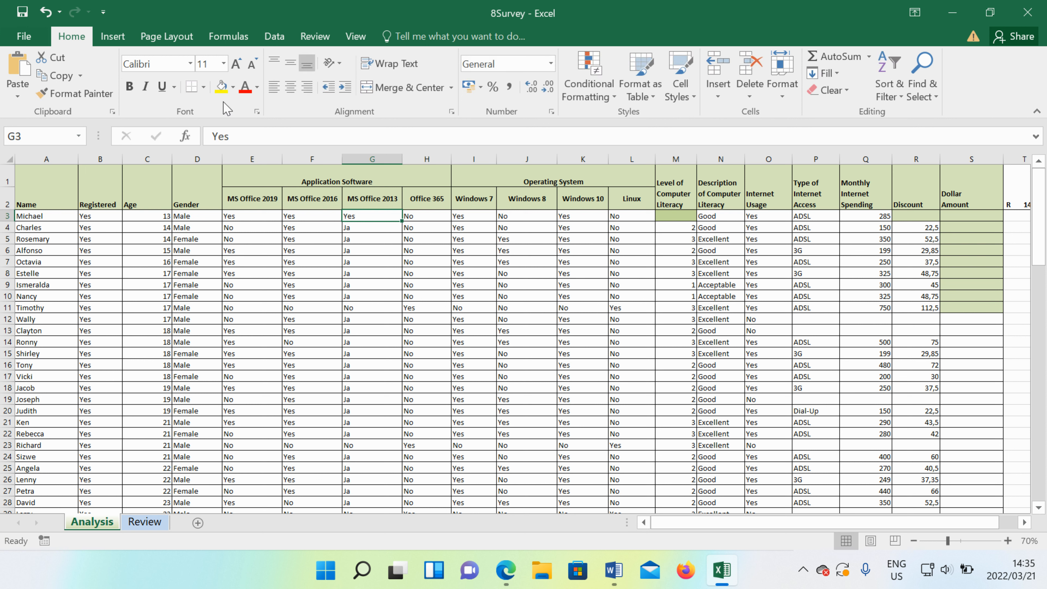
{"action": "left_click", "coordinate": [129, 86]}
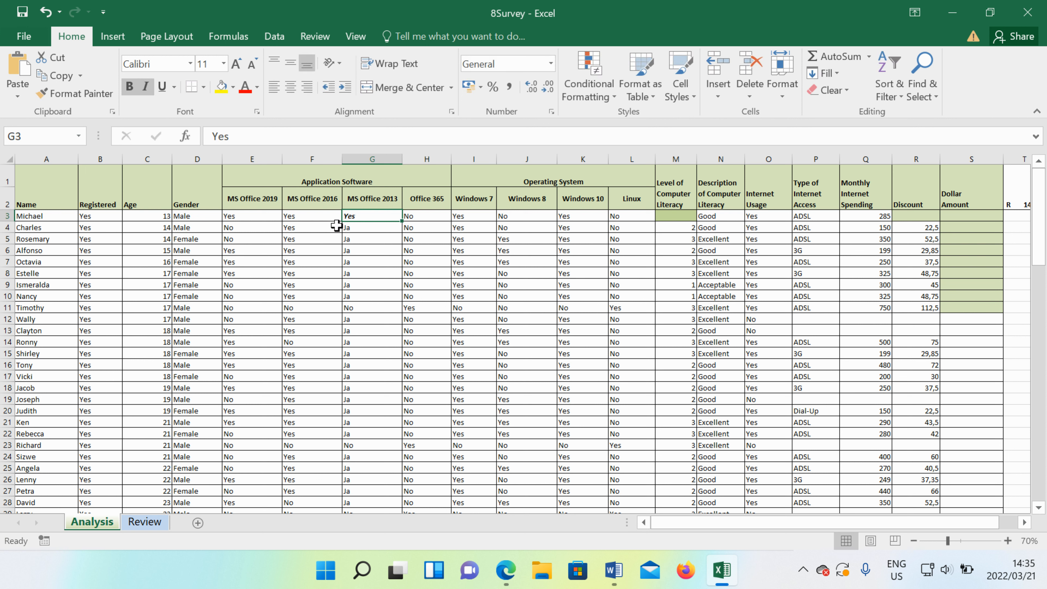
{"action": "left_click_drag", "start_coordinate": [403, 221], "coordinate": [356, 300]}
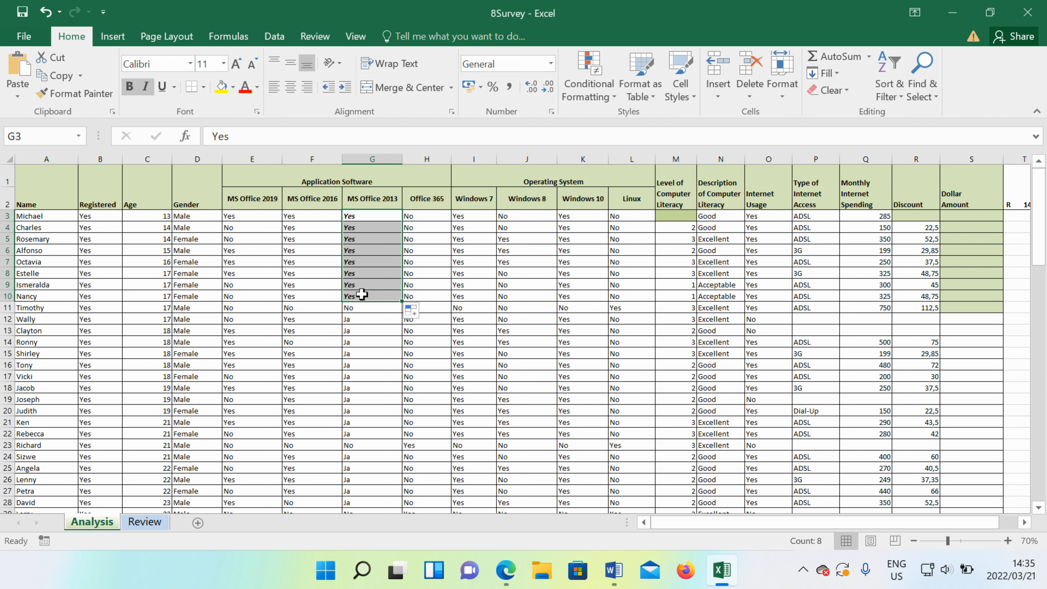
Copy the bold italic formatting from column G's formatted cells onto the "Ja" cells in G12:G22.
{"action": "left_click", "coordinate": [88, 94]}
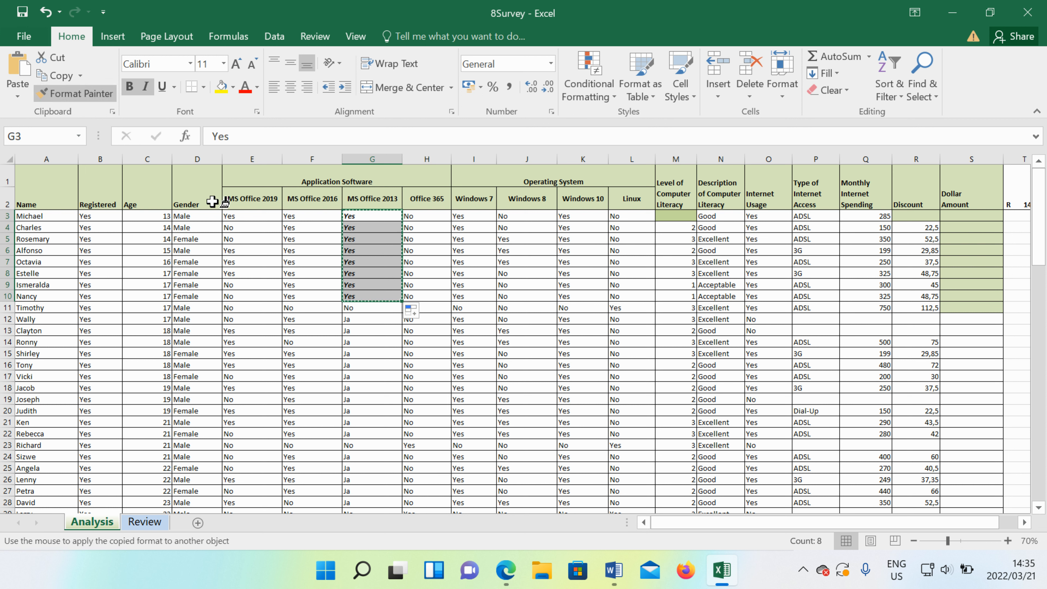
{"action": "left_click_drag", "start_coordinate": [355, 318], "coordinate": [358, 425]}
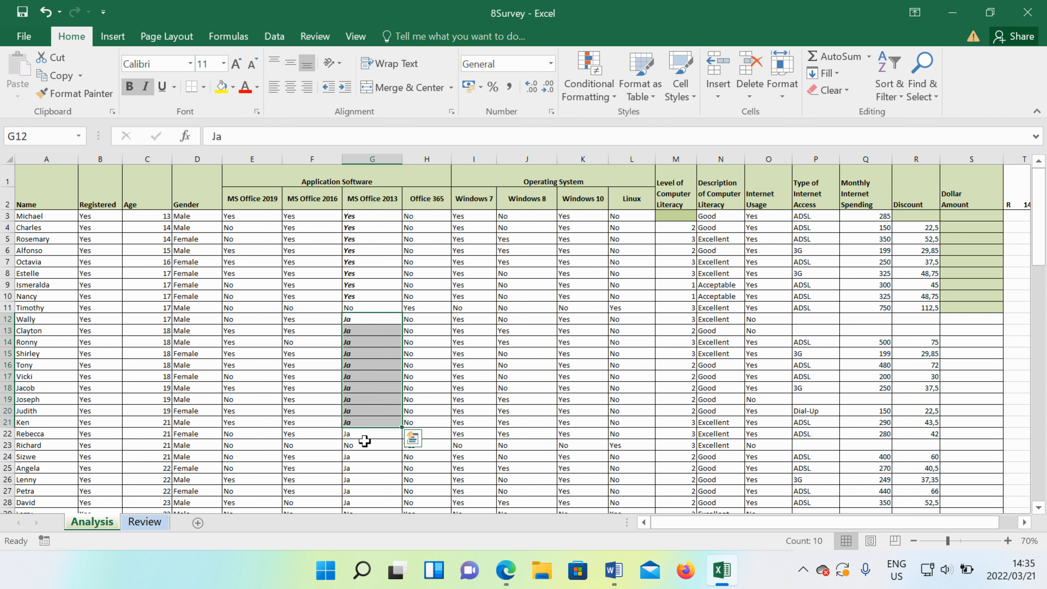
{"action": "left_click", "coordinate": [348, 432]}
{"action": "left_click", "coordinate": [69, 95]}
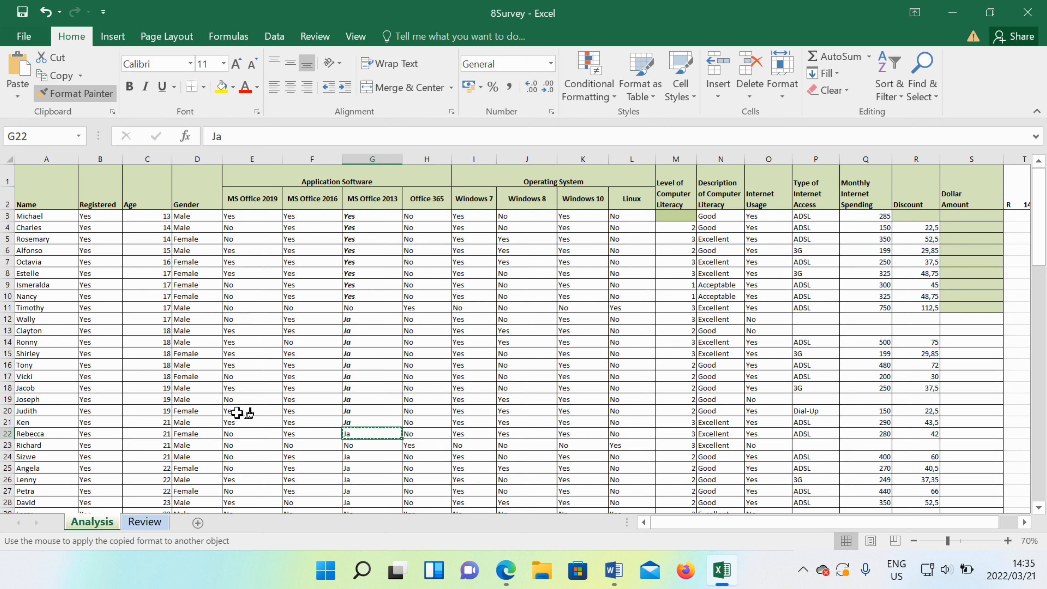
{"action": "left_click", "coordinate": [356, 432]}
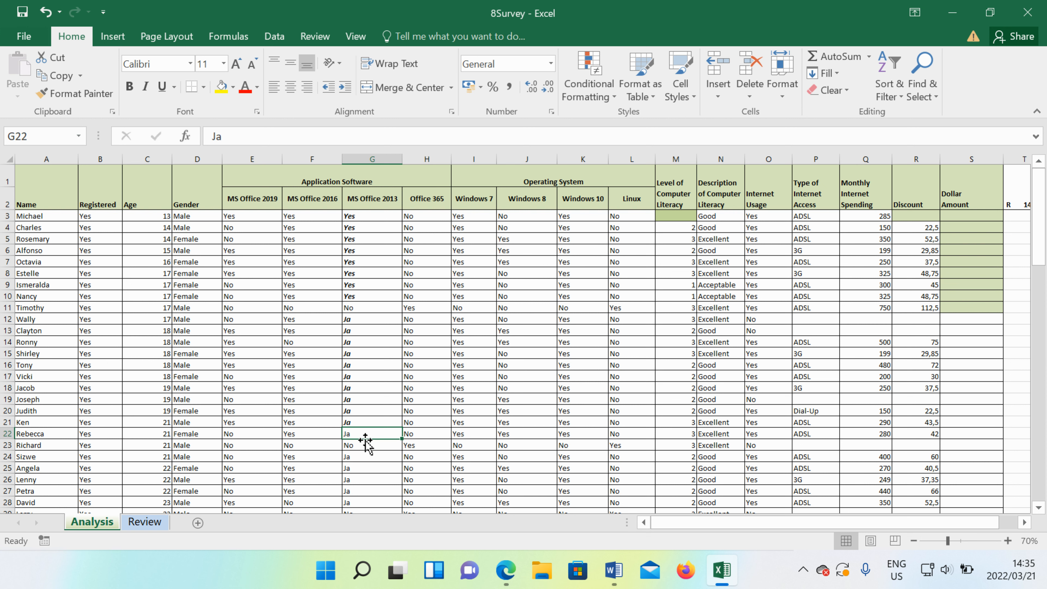
{"action": "left_click", "coordinate": [372, 420]}
{"action": "left_click", "coordinate": [78, 94]}
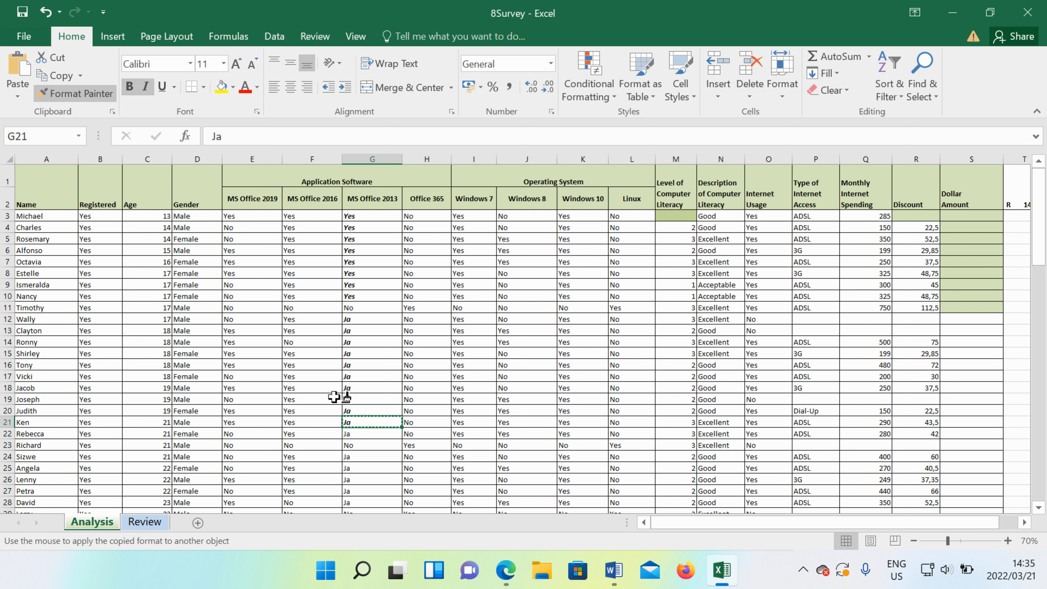
{"action": "left_click", "coordinate": [361, 432]}
Copy the bold italic formatting onto the "Ja" cells in G24:G28 and G30:G35.
{"action": "scroll", "coordinate": [385, 456], "scroll_direction": "down", "scroll_amount": 1}
{"action": "scroll", "coordinate": [385, 455], "scroll_direction": "down", "scroll_amount": 2}
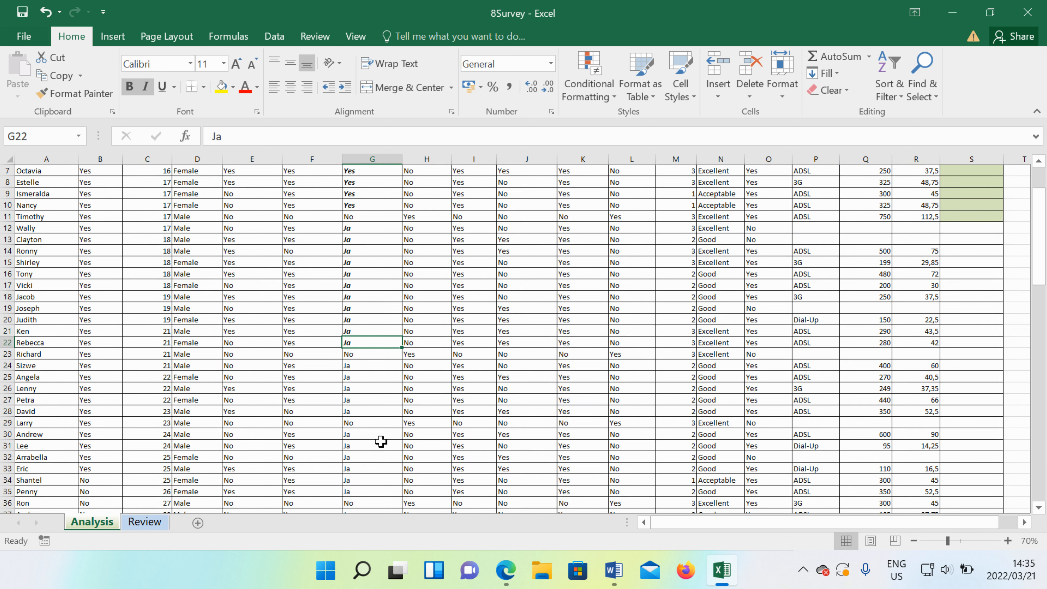
{"action": "left_click", "coordinate": [96, 99]}
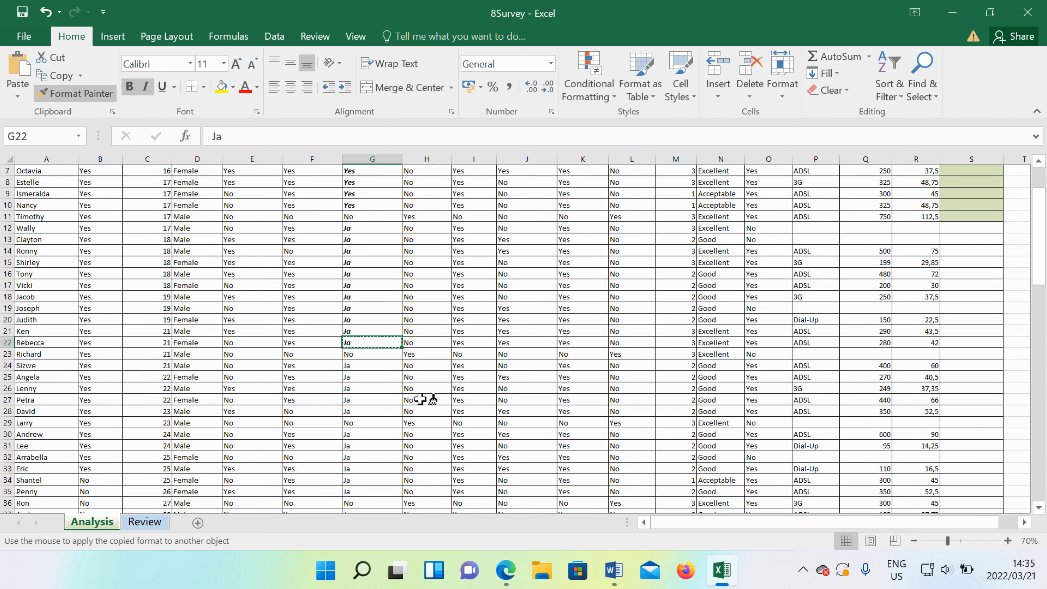
{"action": "left_click_drag", "start_coordinate": [372, 365], "coordinate": [374, 411]}
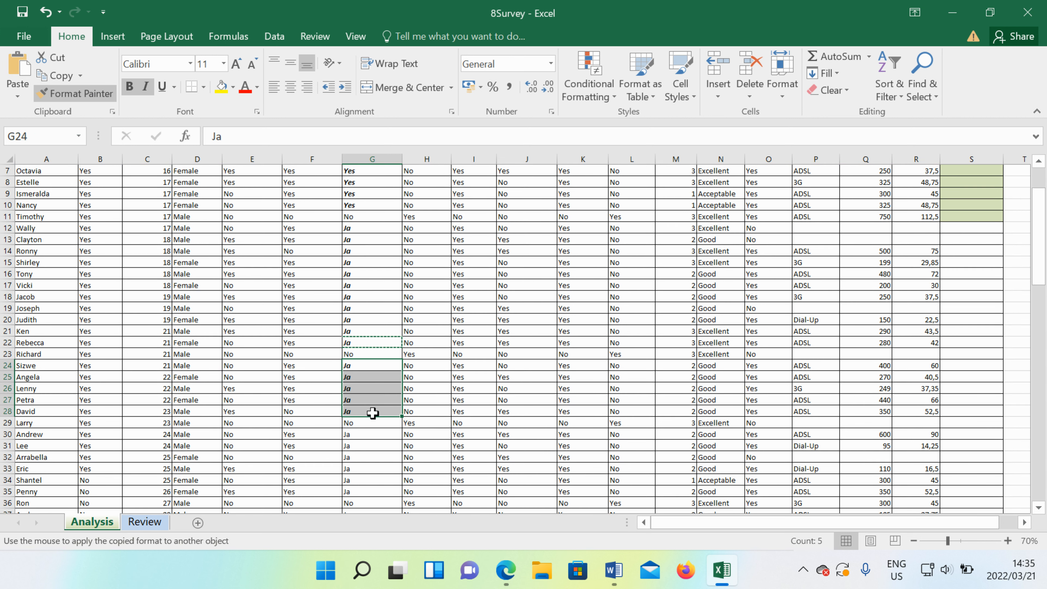
{"action": "left_click", "coordinate": [75, 93]}
{"action": "scroll", "coordinate": [346, 466], "scroll_direction": "down", "scroll_amount": 1}
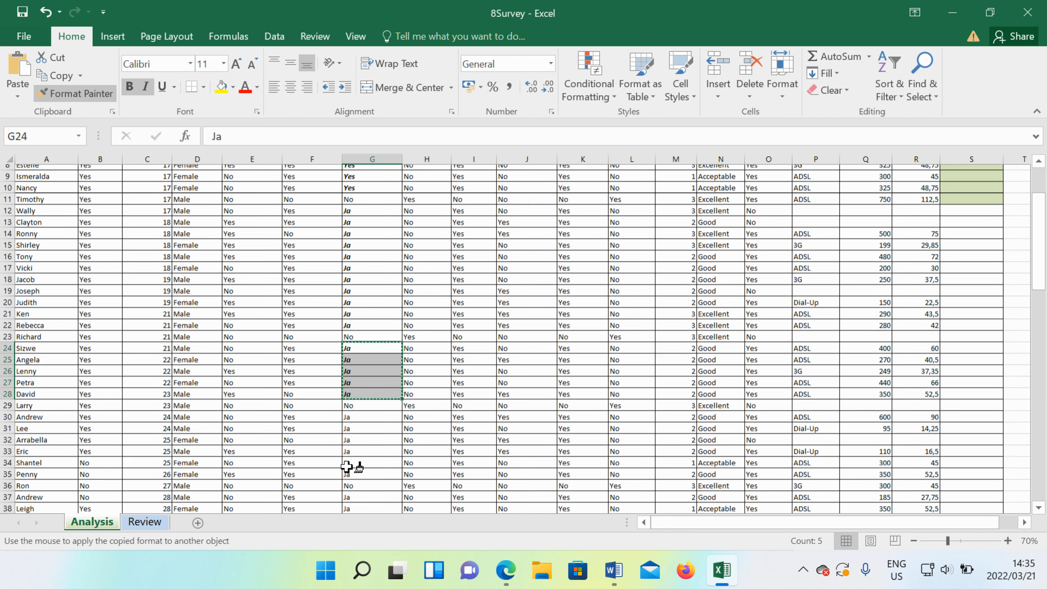
{"action": "mouse_move", "coordinate": [362, 401]}
{"action": "left_mouse_down"}
{"action": "mouse_move", "coordinate": [350, 434]}
{"action": "mouse_move", "coordinate": [357, 459]}
{"action": "mouse_move", "coordinate": [380, 440]}
{"action": "left_mouse_up"}
Copy the bold italic formatting onto the "Ja" cells in G37:G40.
{"action": "scroll", "coordinate": [380, 440], "scroll_direction": "down", "scroll_amount": 3}
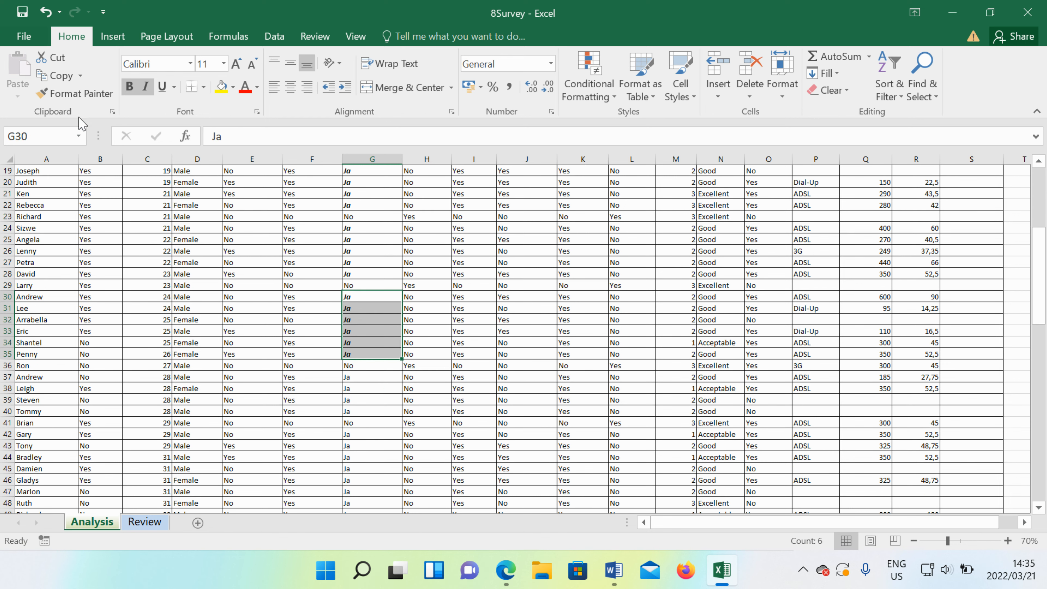
{"action": "left_click", "coordinate": [75, 93]}
{"action": "mouse_move", "coordinate": [368, 375]}
{"action": "left_mouse_down"}
{"action": "mouse_move", "coordinate": [376, 401]}
{"action": "mouse_move", "coordinate": [363, 411]}
{"action": "left_mouse_up"}
{"action": "left_click", "coordinate": [70, 94]}
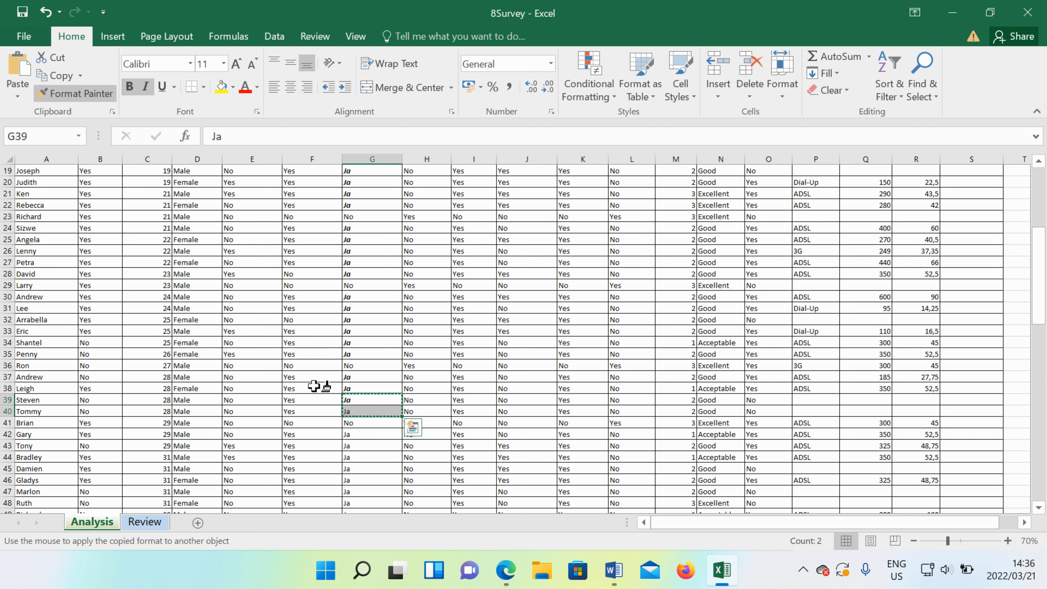
{"action": "left_click", "coordinate": [357, 411]}
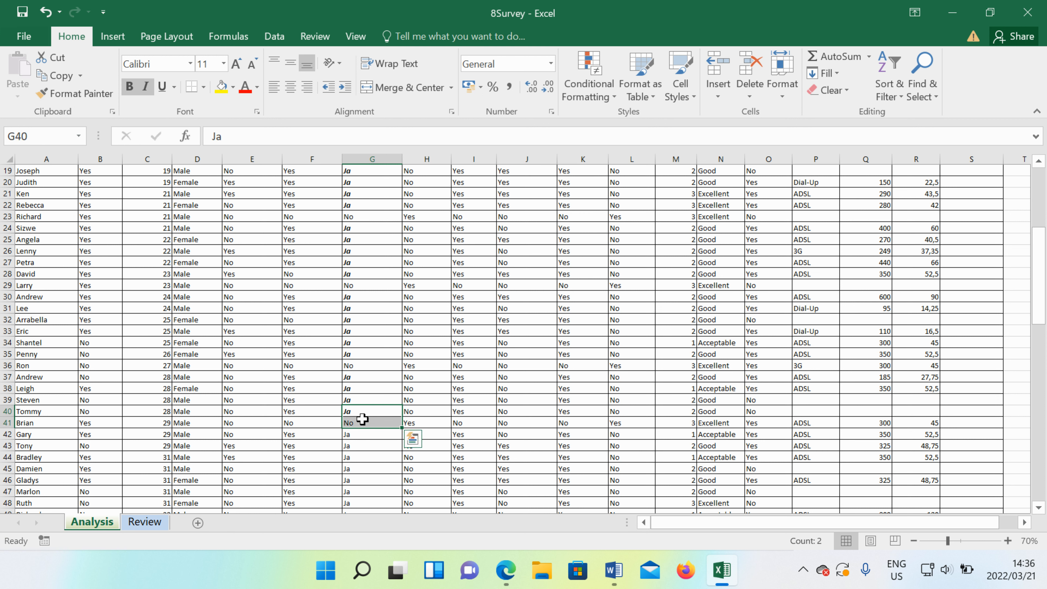
Copy the bold italic formatting from G39 onto the "Ja" cells in G42:G54.
{"action": "left_click", "coordinate": [353, 435]}
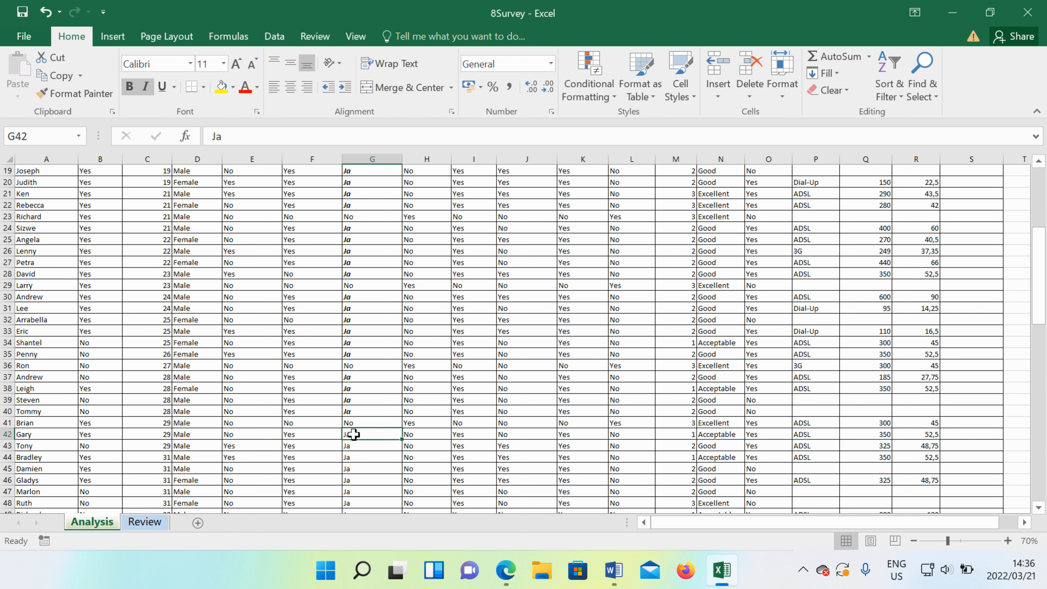
{"action": "left_click", "coordinate": [357, 397]}
{"action": "left_click", "coordinate": [75, 94]}
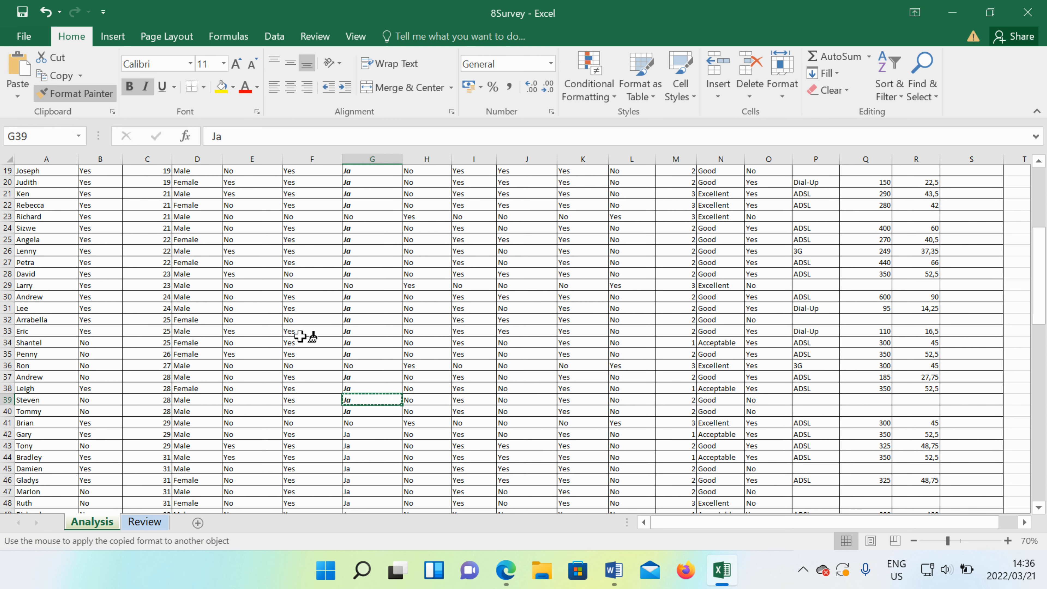
{"action": "scroll", "coordinate": [305, 336], "scroll_direction": "down", "scroll_amount": 5}
{"action": "left_click_drag", "start_coordinate": [359, 258], "coordinate": [362, 399]}
Copy the bold italic formatting from G51 onto the "Ja" cells in G57 and G59:G78.
{"action": "left_click", "coordinate": [359, 365]}
{"action": "left_click", "coordinate": [74, 94]}
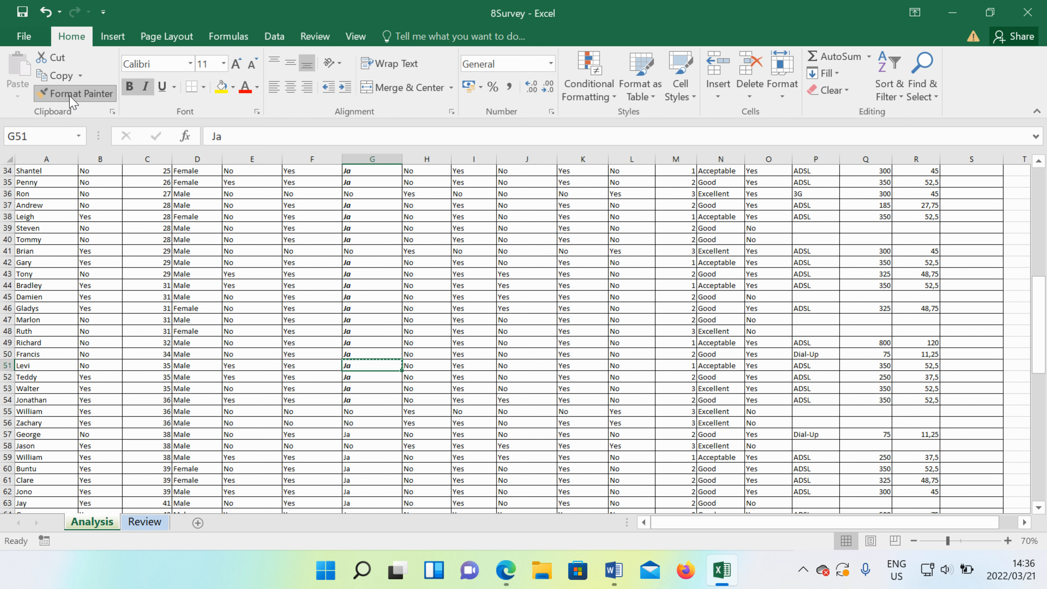
{"action": "scroll", "coordinate": [354, 387], "scroll_direction": "down", "scroll_amount": 4}
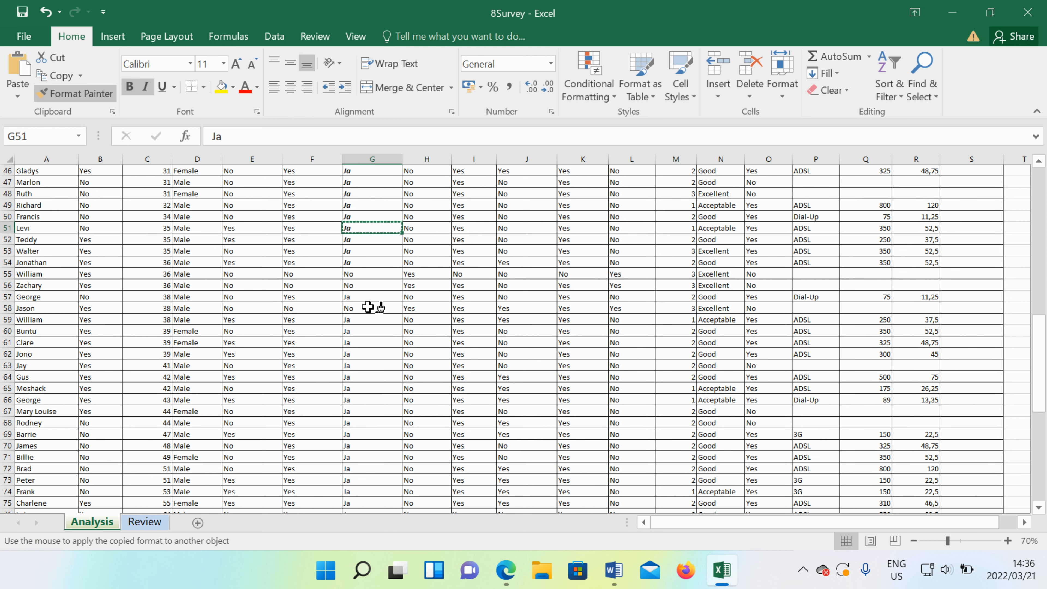
{"action": "left_click", "coordinate": [358, 294]}
{"action": "left_click", "coordinate": [356, 228]}
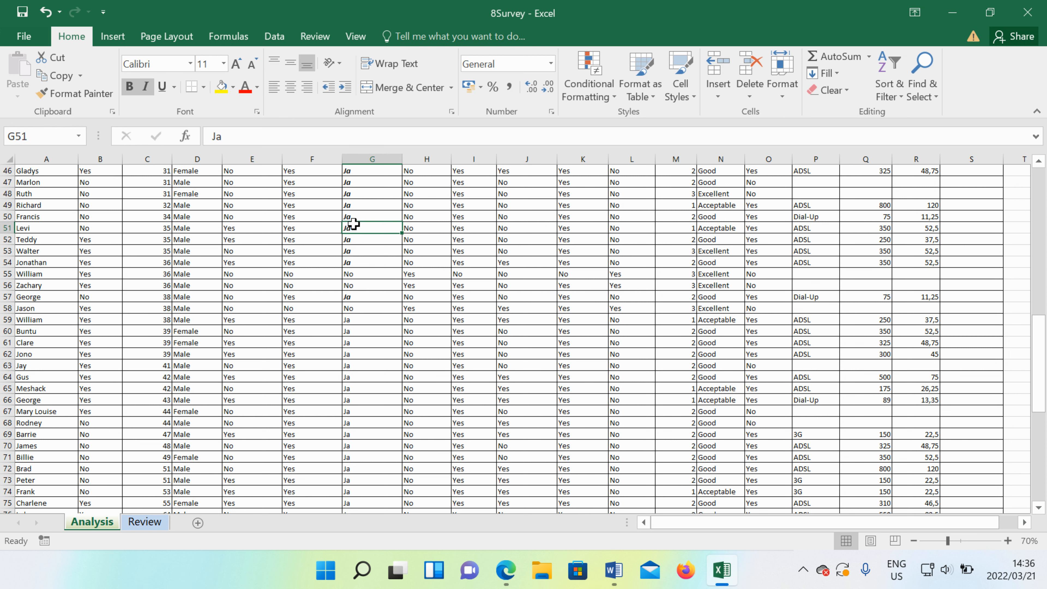
{"action": "left_click", "coordinate": [82, 94]}
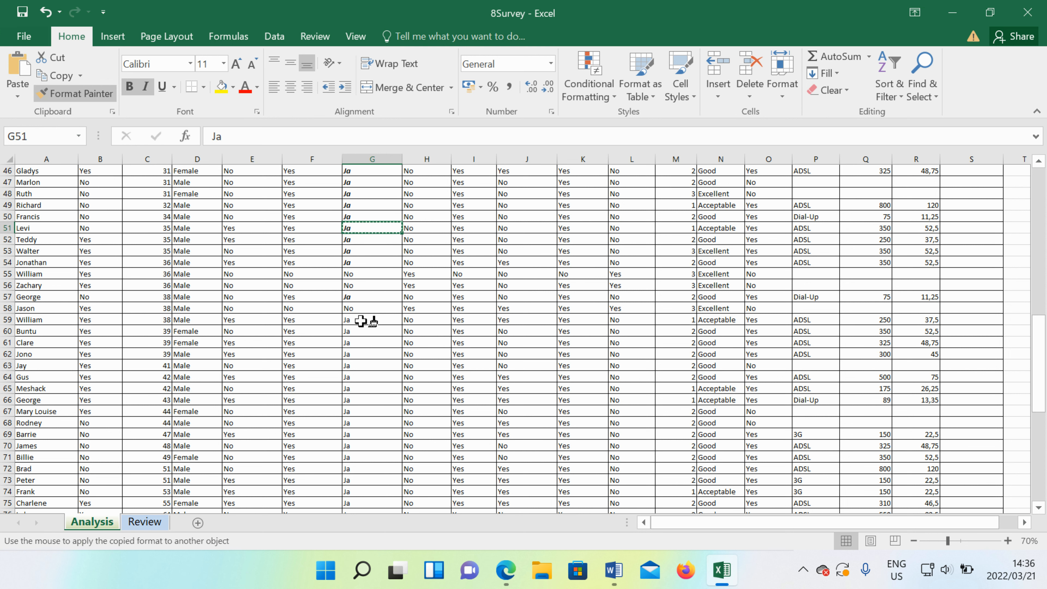
{"action": "mouse_move", "coordinate": [358, 320]}
{"action": "left_mouse_down"}
{"action": "mouse_move", "coordinate": [380, 428]}
{"action": "mouse_move", "coordinate": [370, 523]}
{"action": "mouse_move", "coordinate": [367, 490]}
{"action": "left_mouse_up"}
Switch to the Word question paper to read question 8.4 and the questions after it, and return to the Excel workbook.
{"action": "scroll", "coordinate": [505, 334], "scroll_direction": "up", "scroll_amount": 10}
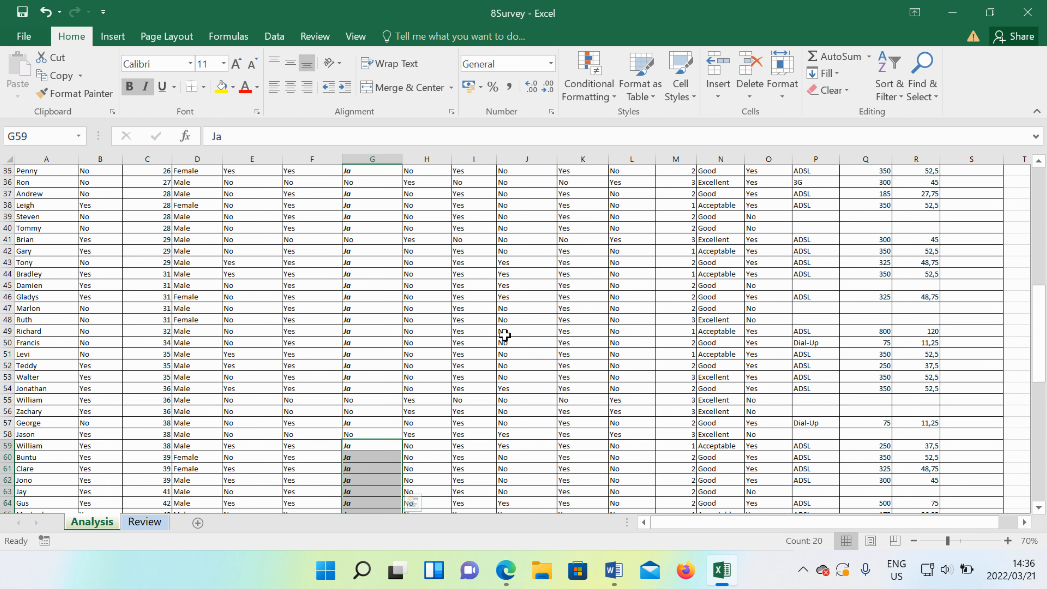
{"action": "left_click", "coordinate": [614, 570]}
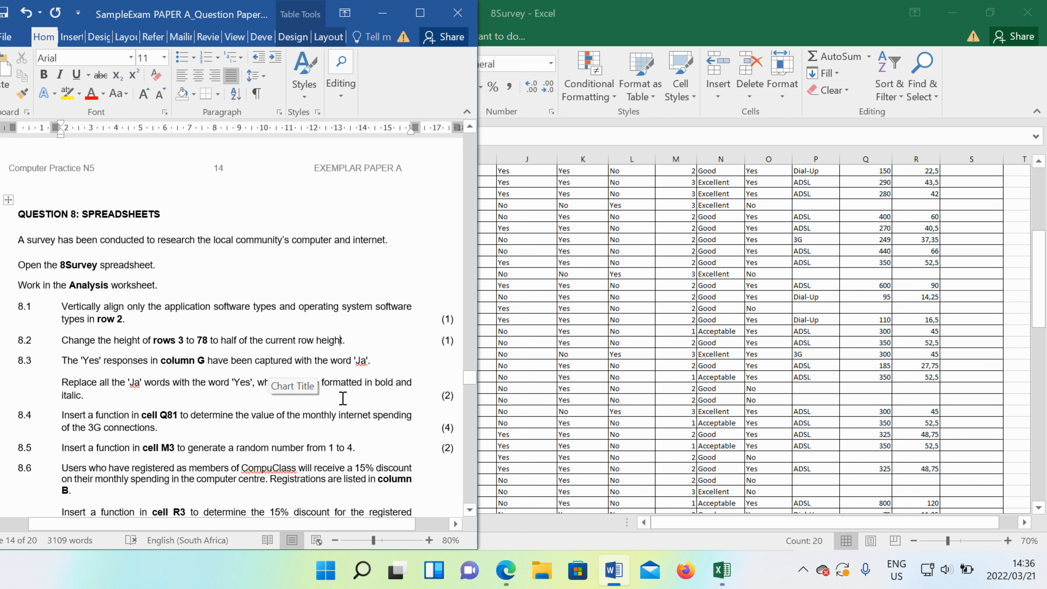
{"action": "scroll", "coordinate": [339, 407], "scroll_direction": "down", "scroll_amount": 1}
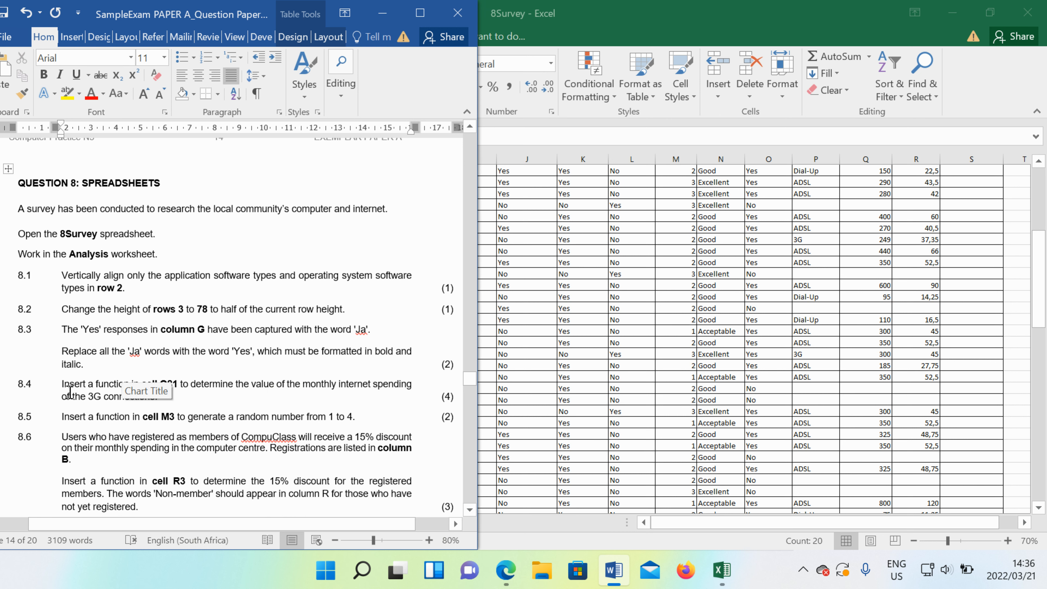
{"action": "scroll", "coordinate": [241, 398], "scroll_direction": "down", "scroll_amount": 2}
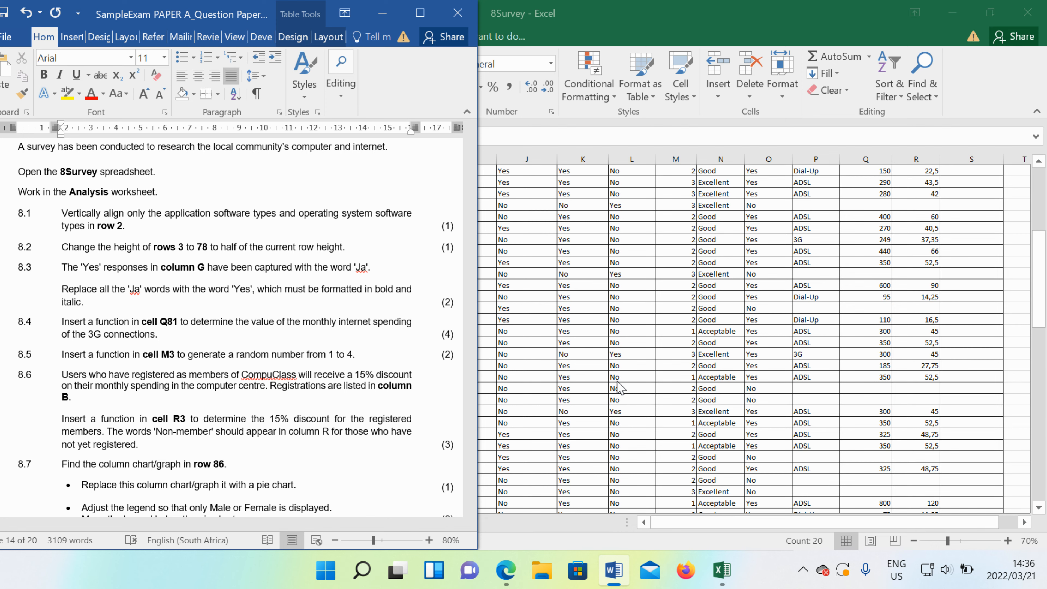
{"action": "key", "text": "alt+Tab"}
Examine the Monthly Internet Spending column and the ADSL, 3G and Dial-Up connection value cells beneath it.
{"action": "scroll", "coordinate": [608, 398], "scroll_direction": "up", "scroll_amount": 6}
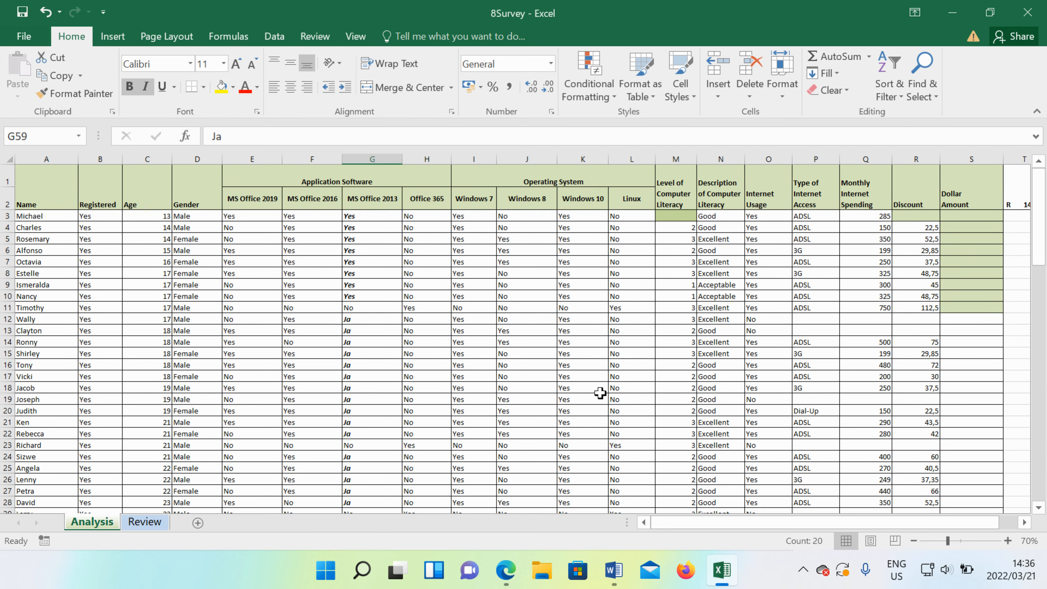
{"action": "scroll", "coordinate": [600, 393], "scroll_direction": "down", "scroll_amount": 19}
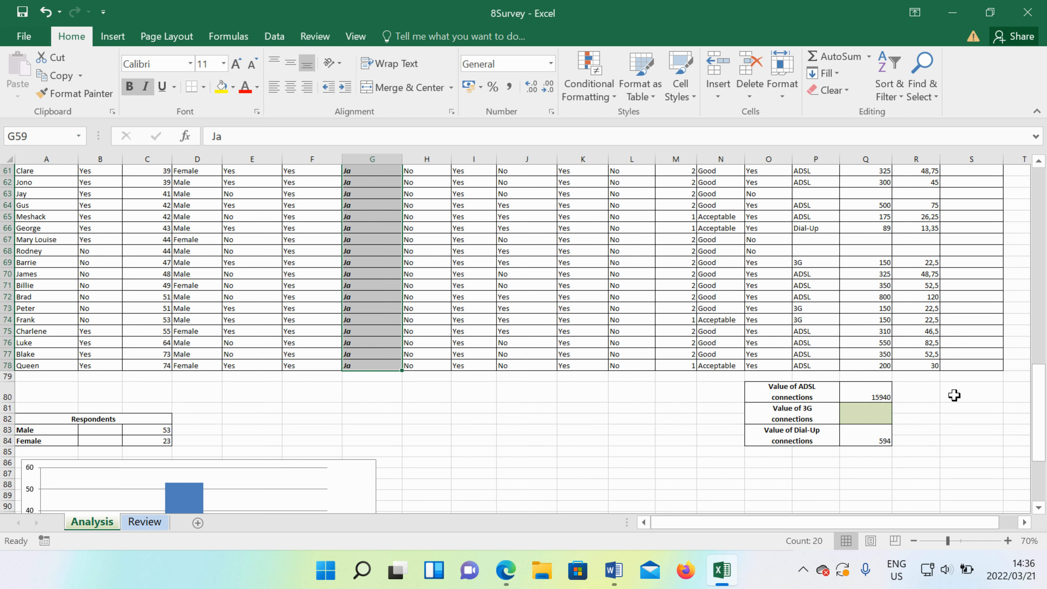
{"action": "left_click", "coordinate": [872, 416]}
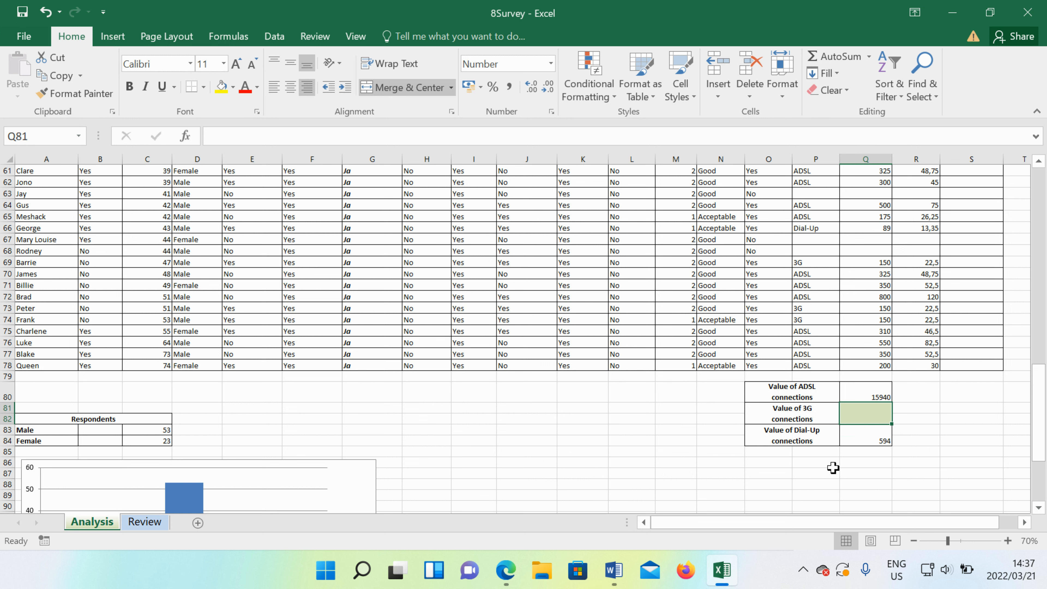
{"action": "scroll", "coordinate": [833, 467], "scroll_direction": "up", "scroll_amount": 20}
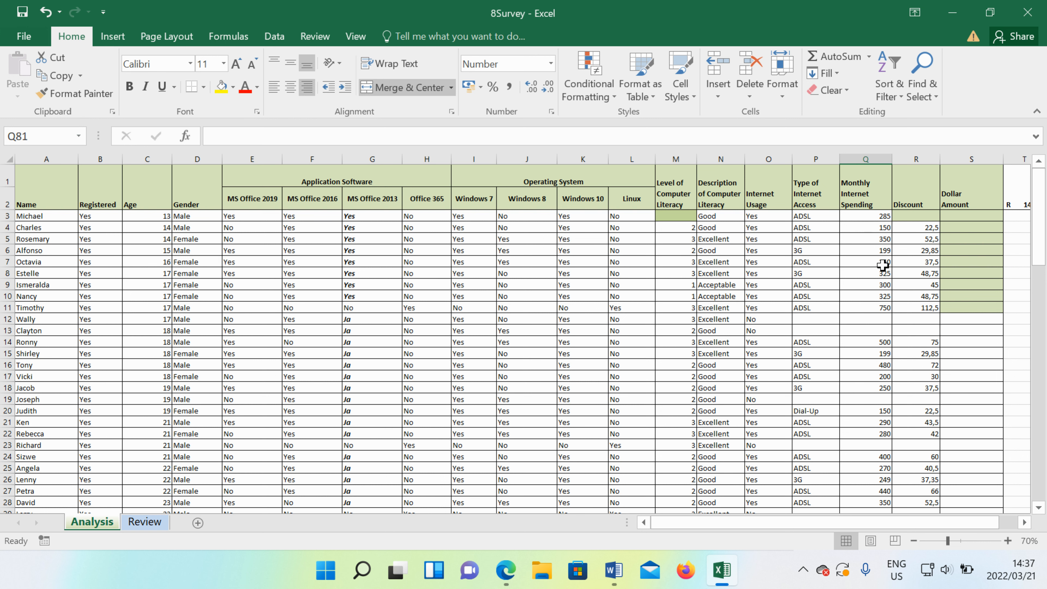
{"action": "scroll", "coordinate": [879, 396], "scroll_direction": "down", "scroll_amount": 20}
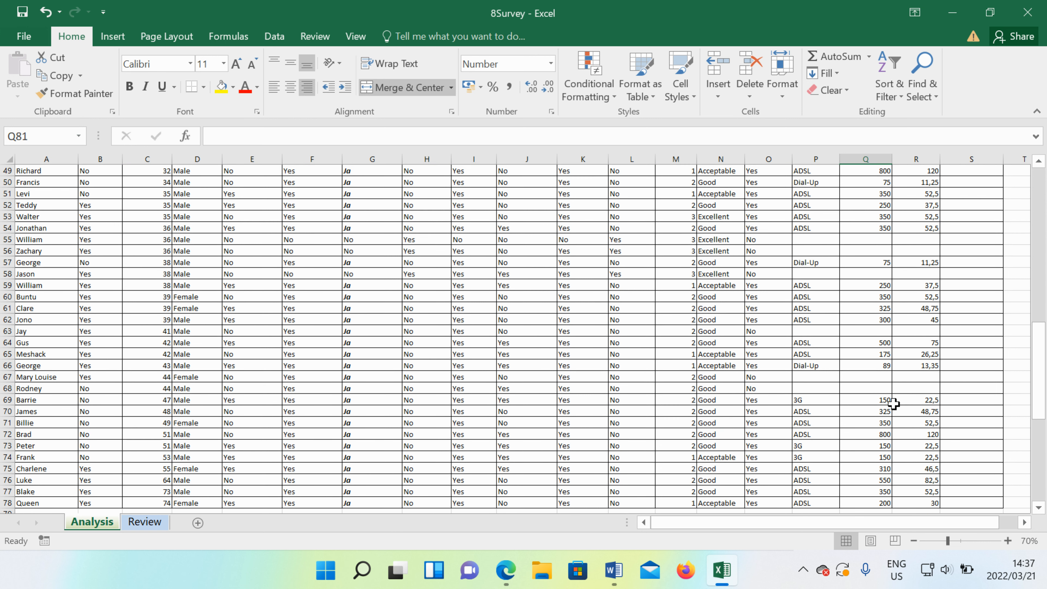
{"action": "left_click", "coordinate": [860, 289]}
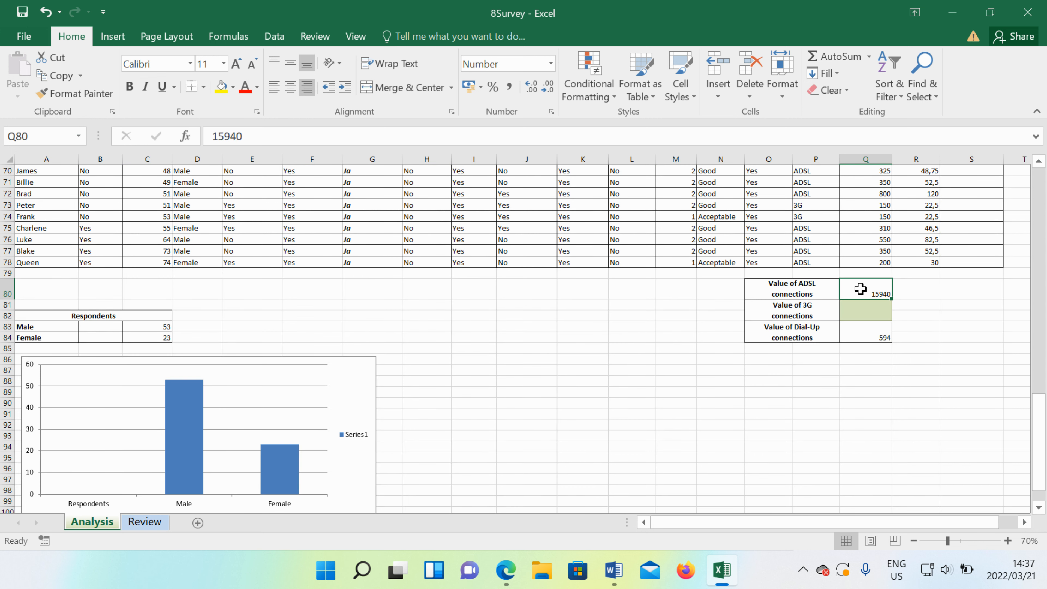
{"action": "left_click", "coordinate": [866, 315]}
{"action": "left_click", "coordinate": [869, 334]}
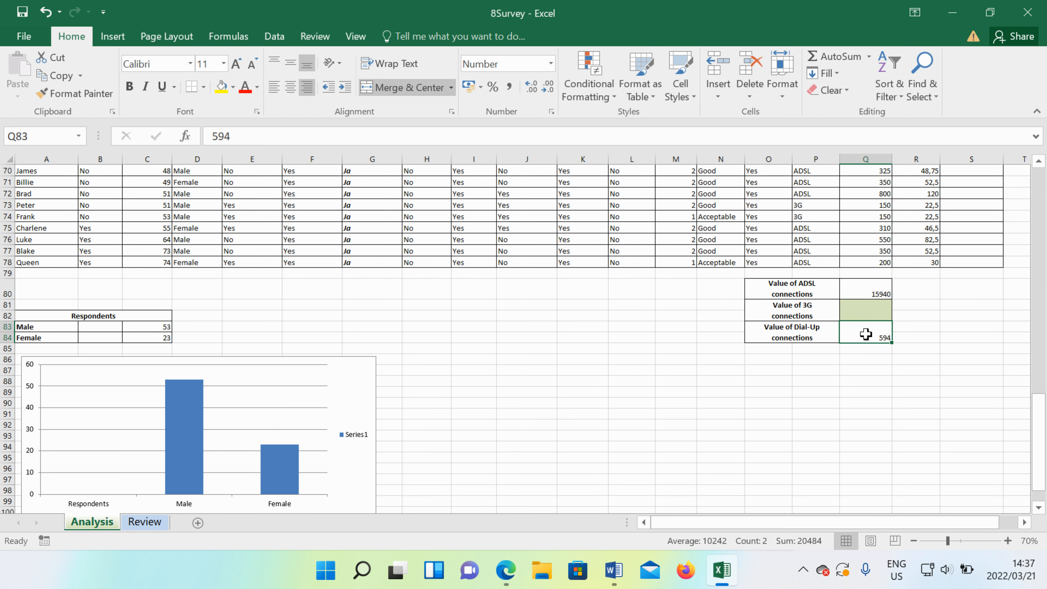
Enter =SUM(Q3:Q78) in cell Q81 for the value of the 3G connections.
{"action": "left_click", "coordinate": [865, 314]}
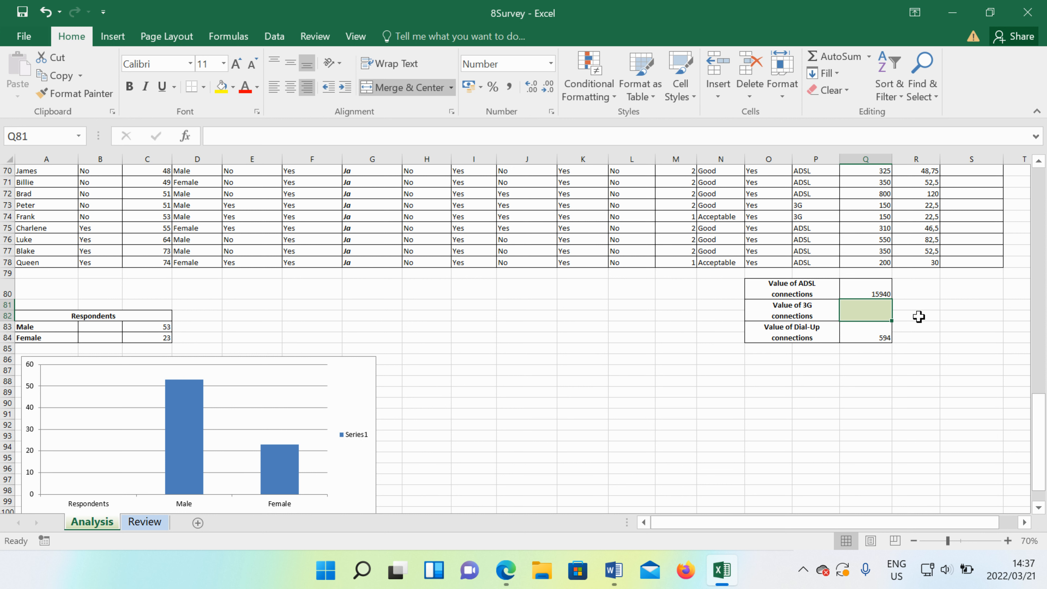
{"action": "type", "text": "=su"}
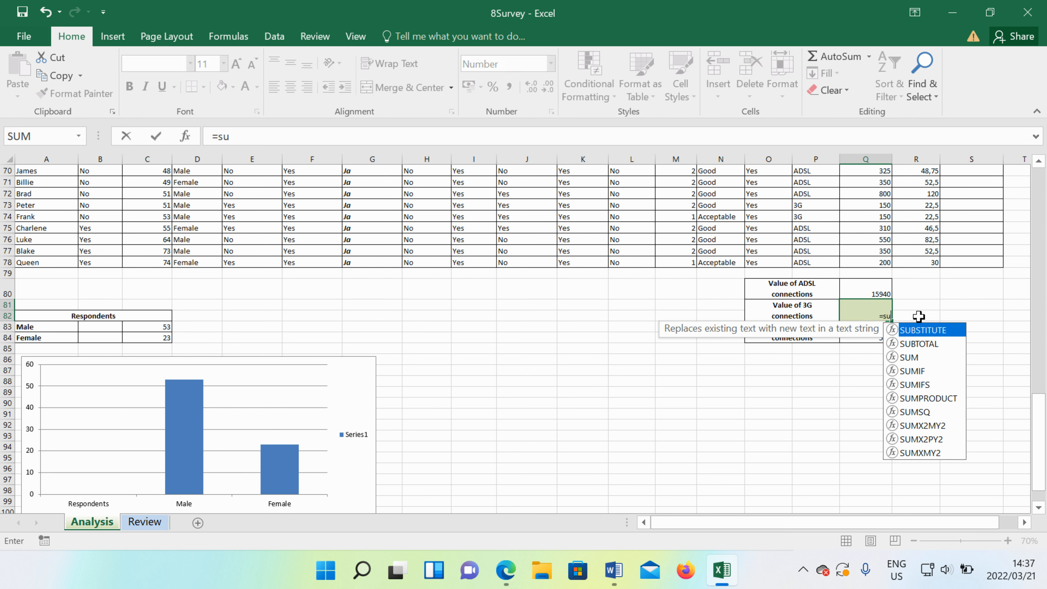
{"action": "type", "text": "m"}
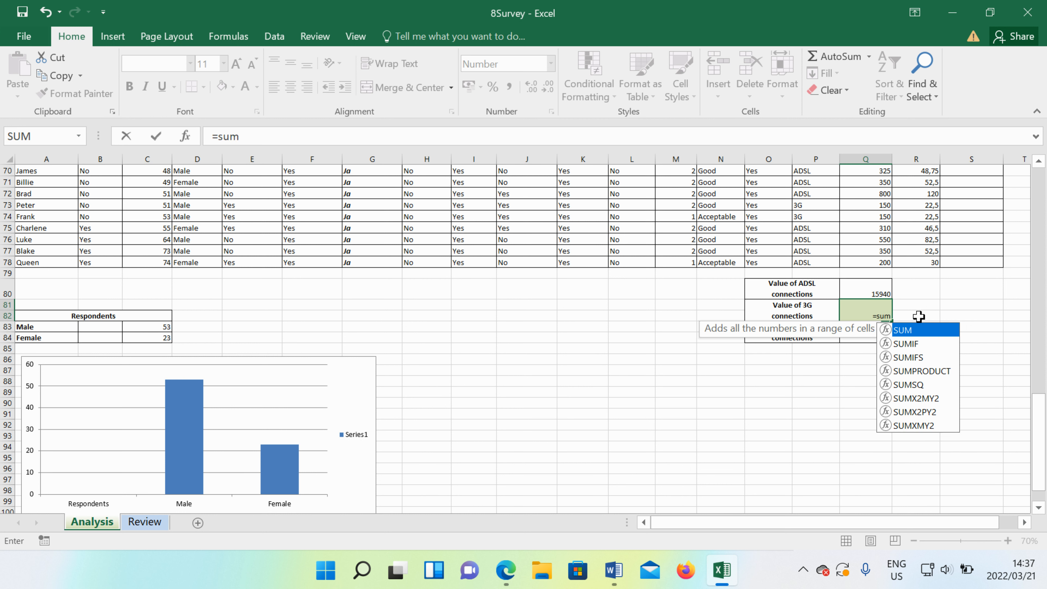
{"action": "double_click", "coordinate": [934, 332]}
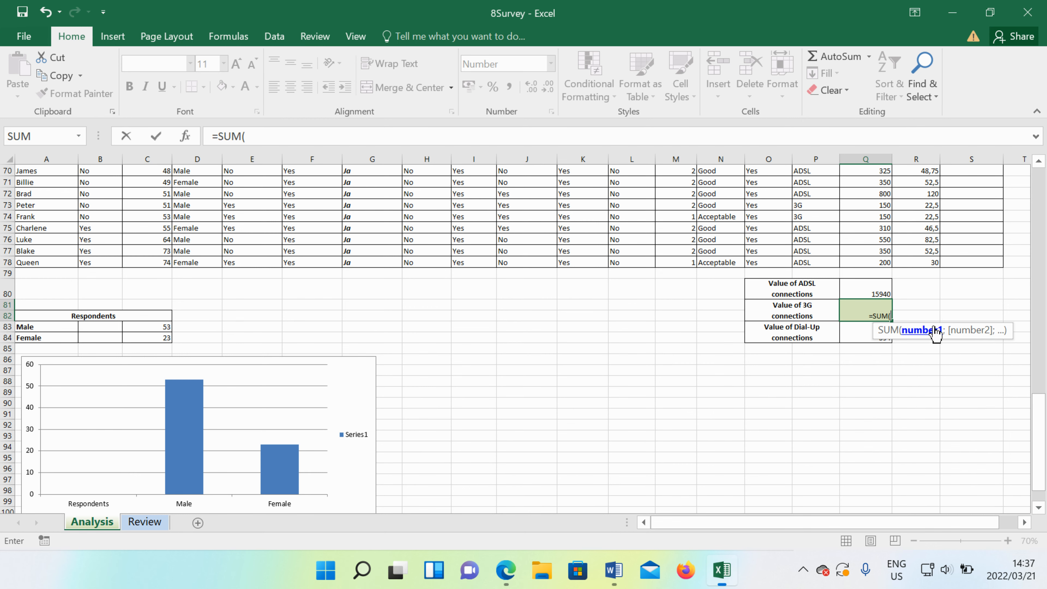
{"action": "scroll", "coordinate": [948, 272], "scroll_direction": "up", "scroll_amount": 15}
{"action": "scroll", "coordinate": [963, 271], "scroll_direction": "up", "scroll_amount": 7}
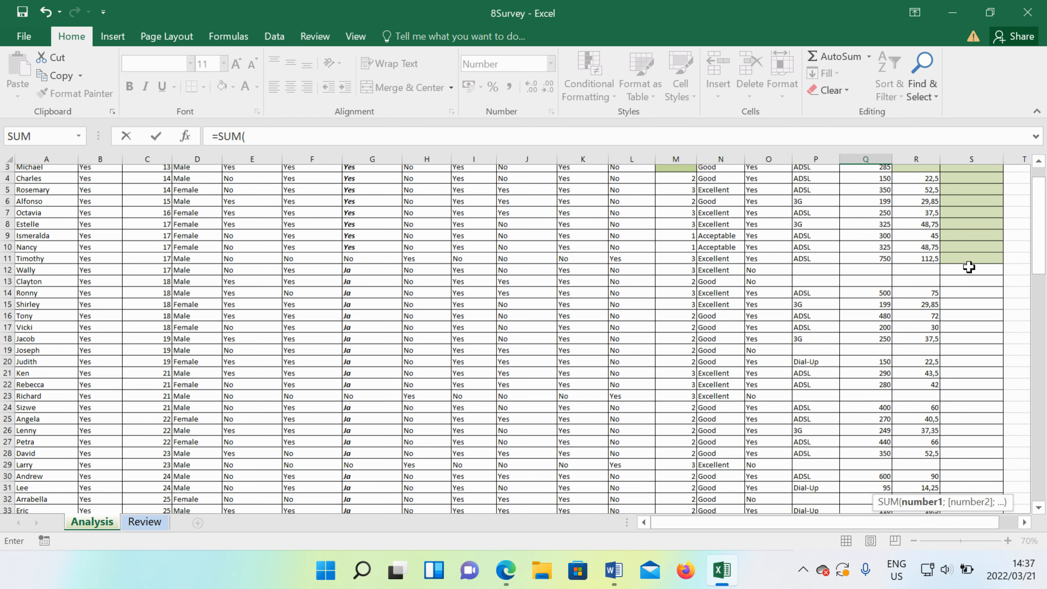
{"action": "left_click_drag", "start_coordinate": [868, 216], "coordinate": [871, 452]}
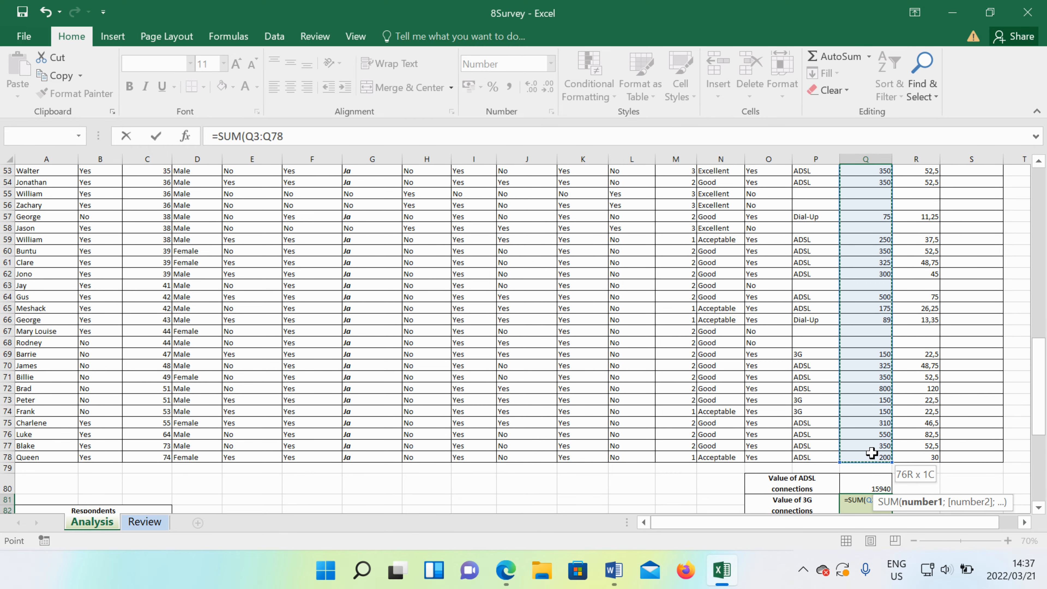
{"action": "key", "text": "Return"}
{"action": "left_click", "coordinate": [874, 480]}
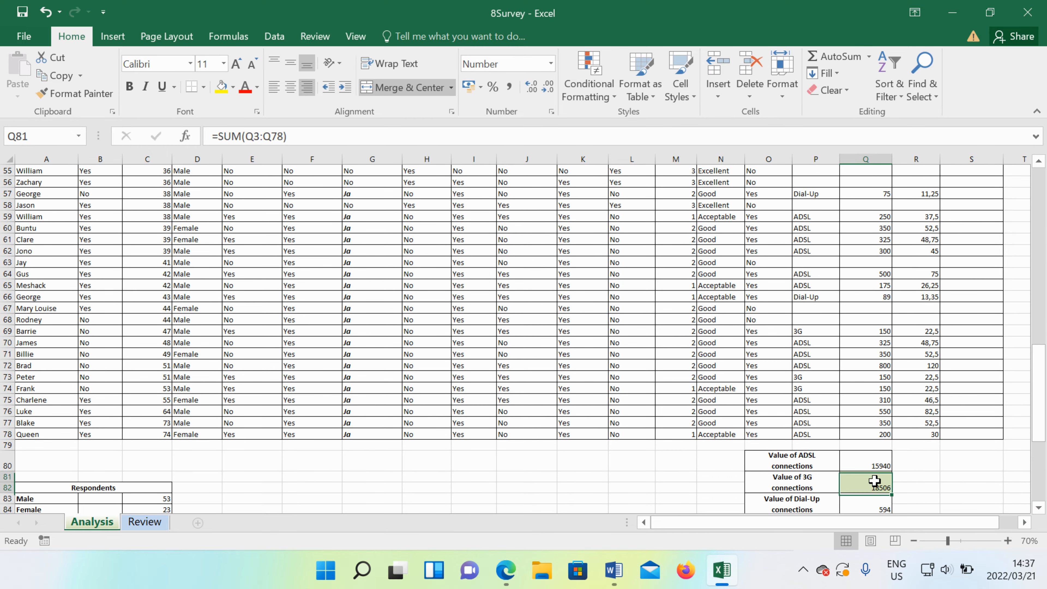
Switch to the Word question paper, highlight question 8.5 to read it, and return to the Excel workbook.
{"action": "left_click", "coordinate": [614, 571]}
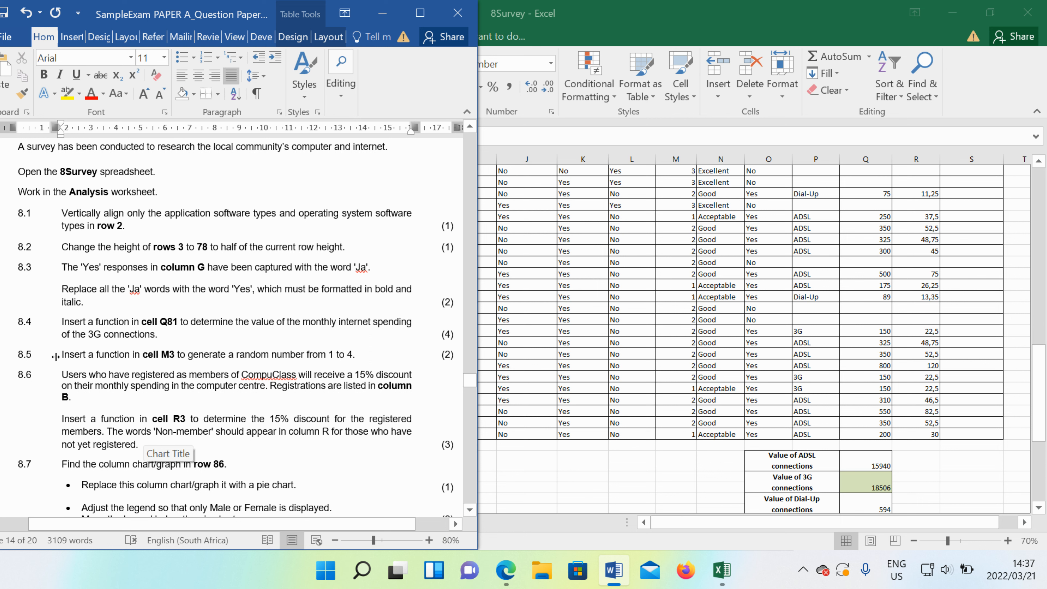
{"action": "left_click_drag", "start_coordinate": [56, 357], "coordinate": [353, 355]}
{"action": "left_click", "coordinate": [148, 396]}
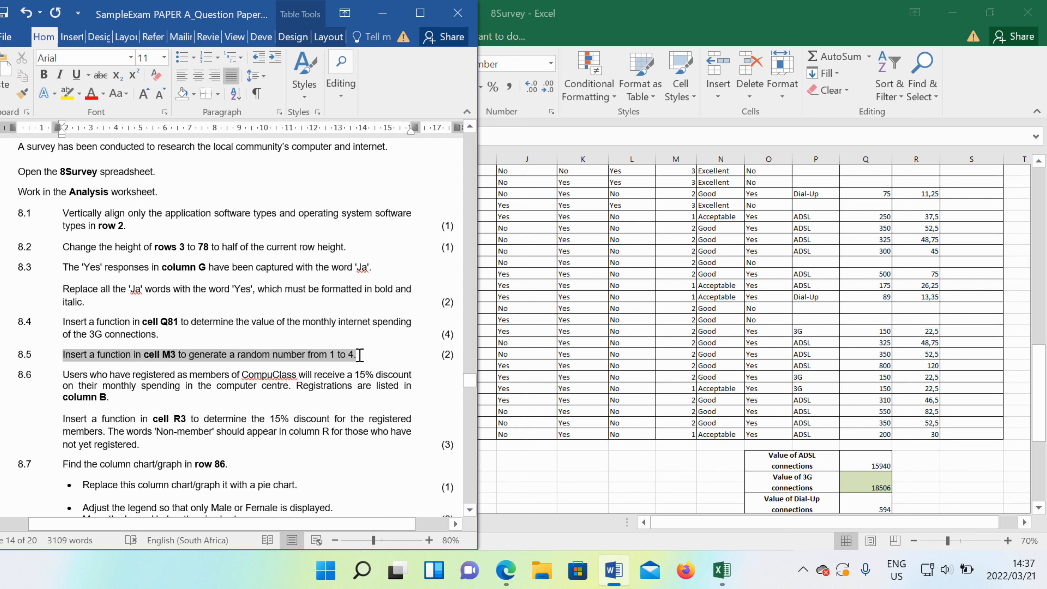
{"action": "left_click_drag", "start_coordinate": [360, 354], "coordinate": [359, 355]}
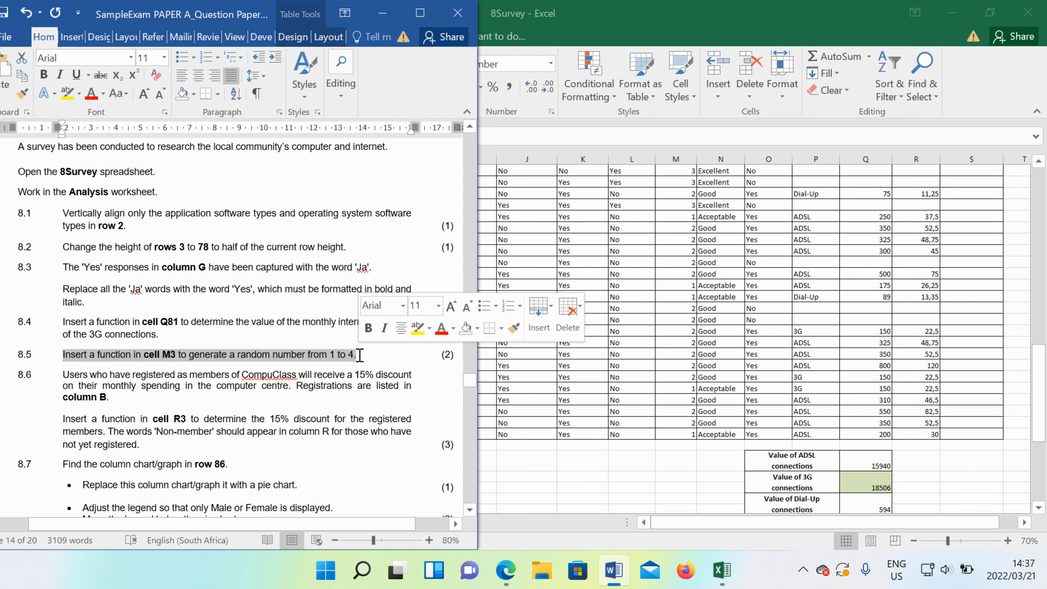
{"action": "left_click", "coordinate": [555, 434]}
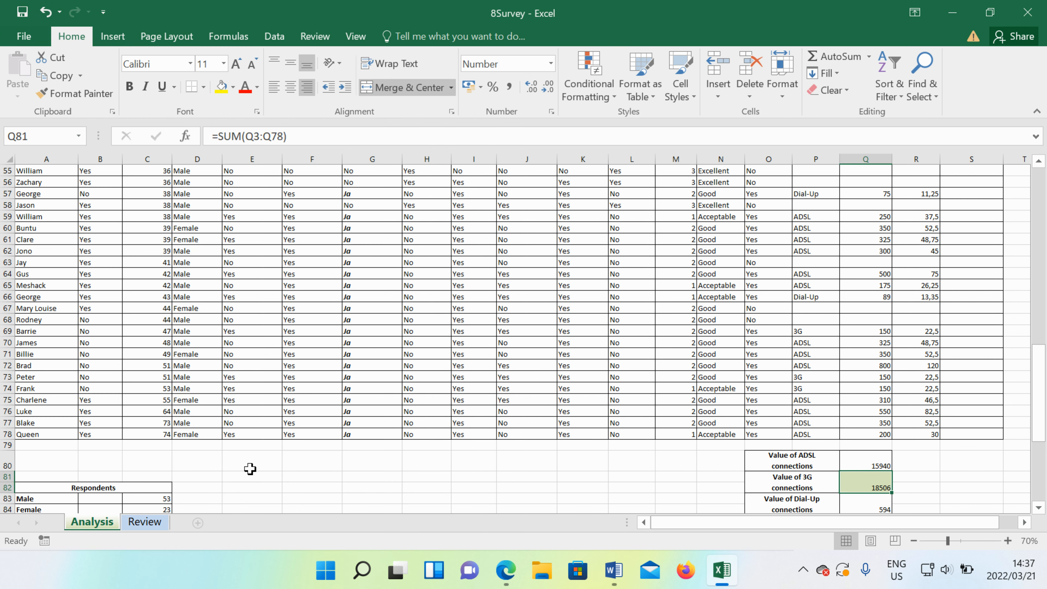
Enter =RANDBETWEEN(1;4) in cell M3 to generate a random computer literacy level from 1 to 4.
{"action": "scroll", "coordinate": [649, 432], "scroll_direction": "up", "scroll_amount": 18}
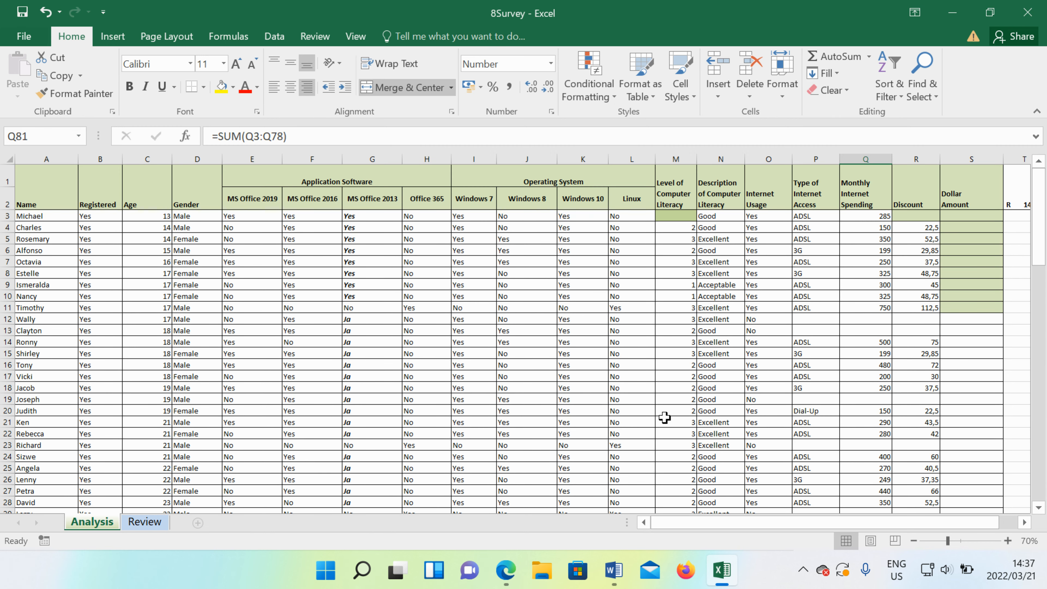
{"action": "left_click", "coordinate": [670, 216]}
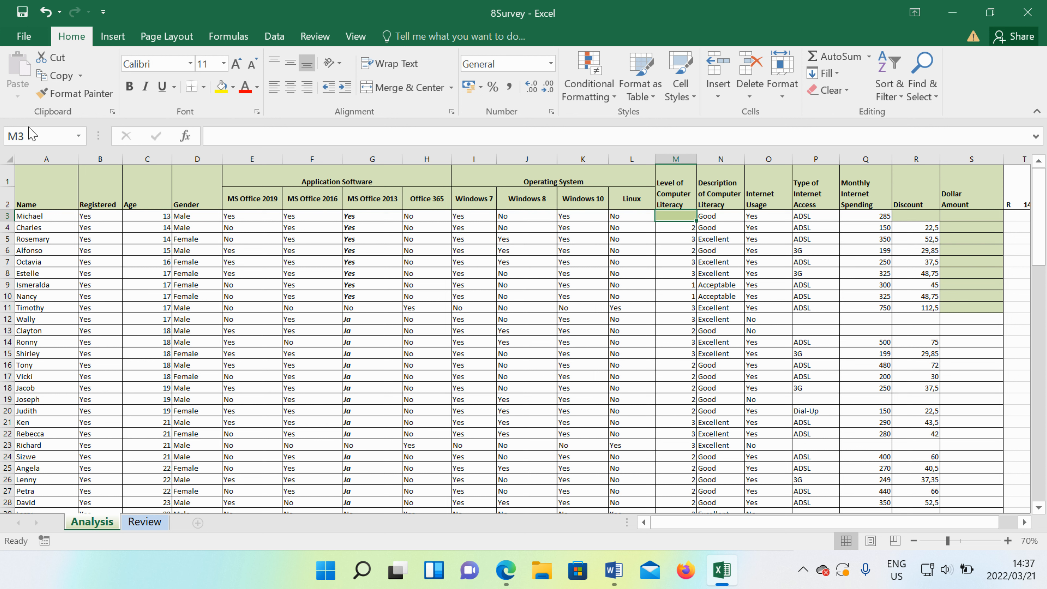
{"action": "left_click_drag", "start_coordinate": [31, 134], "coordinate": [5, 139]}
{"action": "left_click", "coordinate": [675, 212]}
{"action": "type", "text": "=rand"}
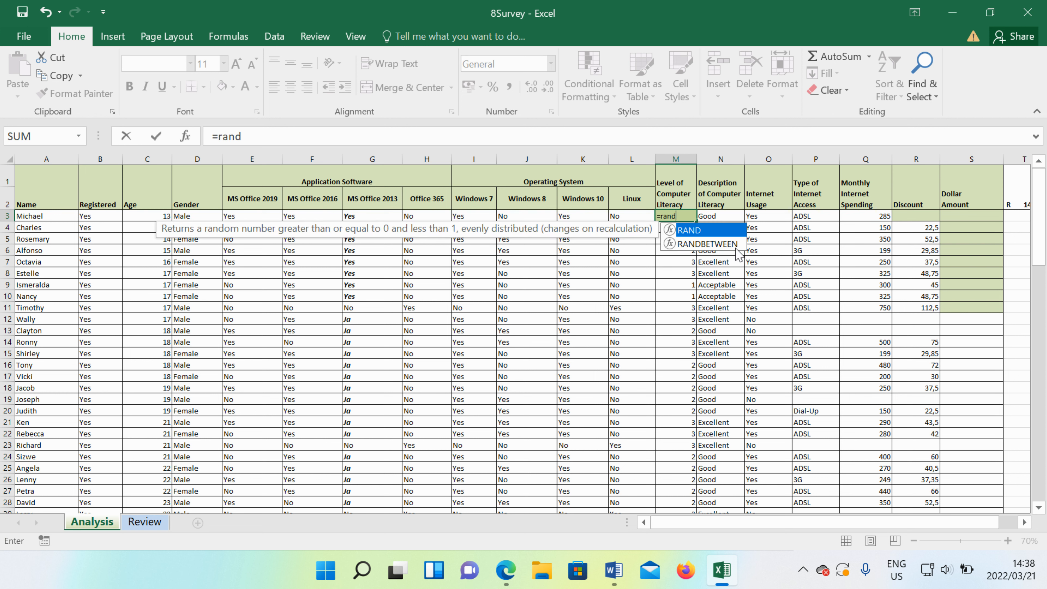
{"action": "double_click", "coordinate": [729, 245]}
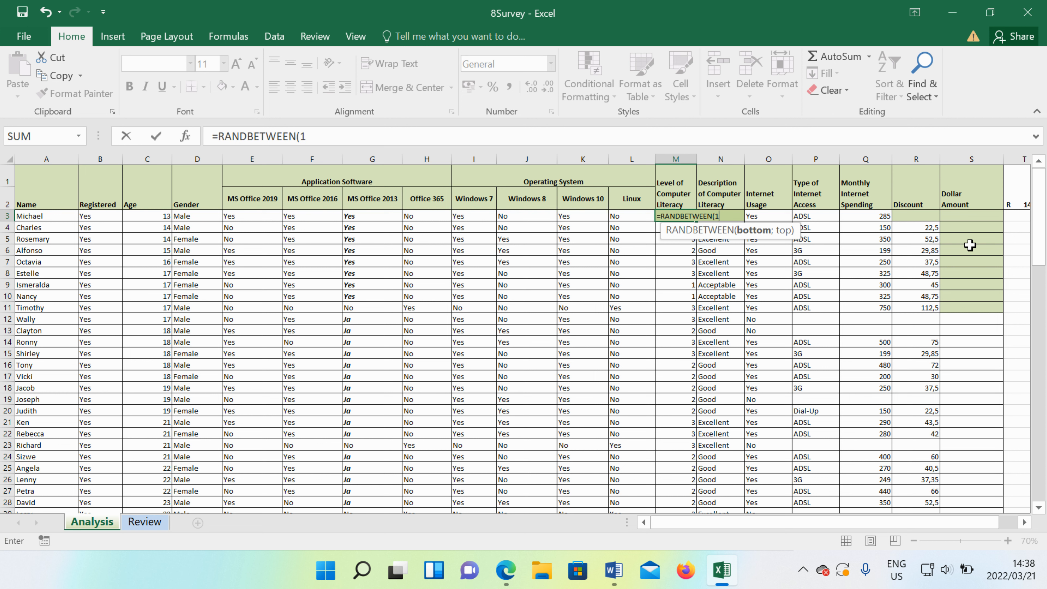
{"action": "type", "text": ";4)"}
{"action": "key", "text": "Return"}
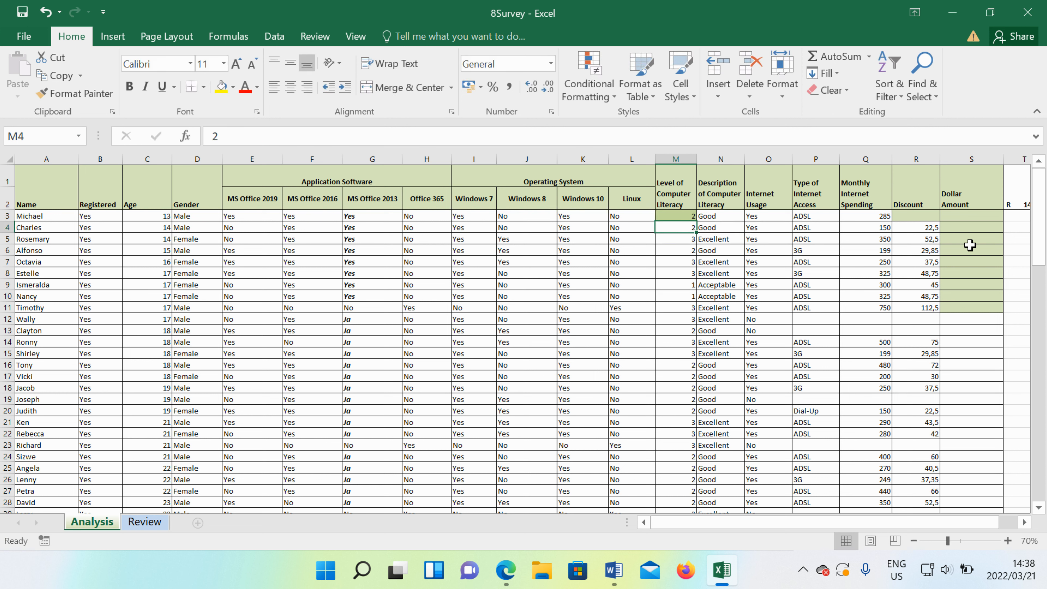
{"action": "left_click", "coordinate": [688, 215]}
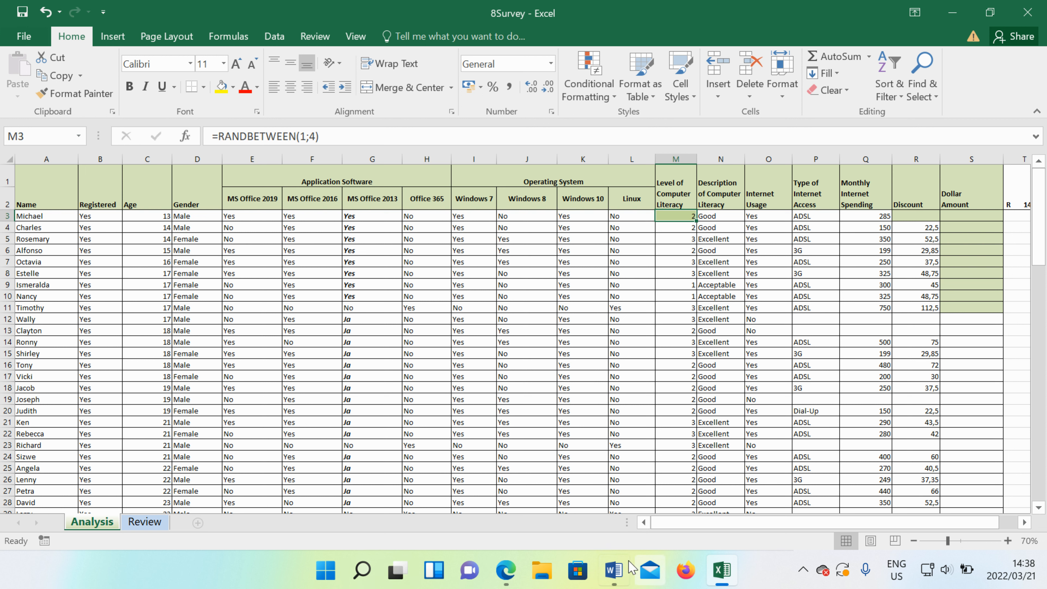
Highlight and read the first paragraph of question 8.6 in the Word question paper, and inspect the Discount cells R3 and R5 in Excel.
{"action": "left_click", "coordinate": [615, 573]}
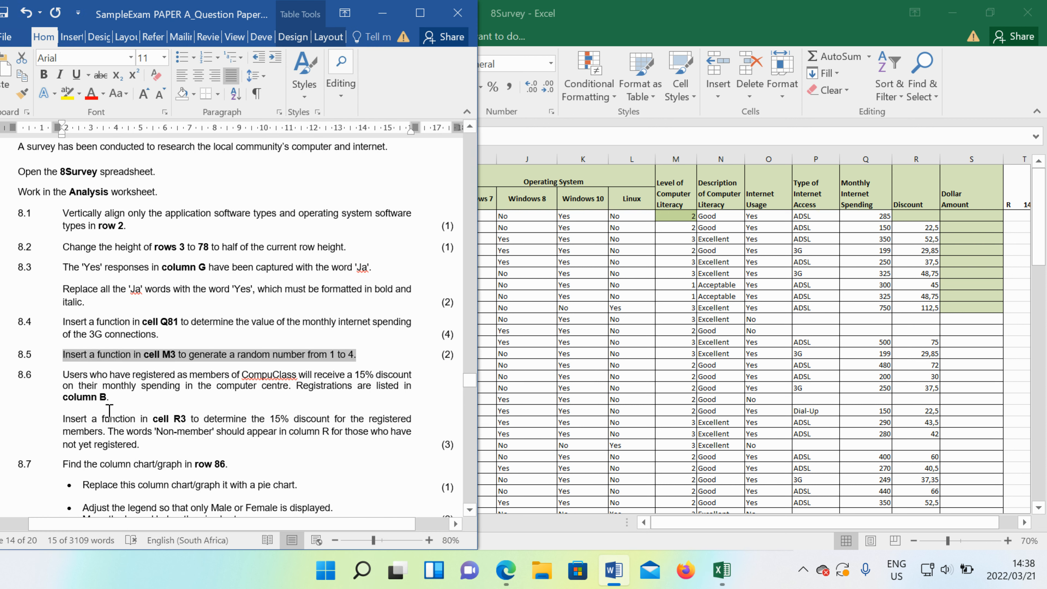
{"action": "left_click_drag", "start_coordinate": [114, 398], "coordinate": [63, 374]}
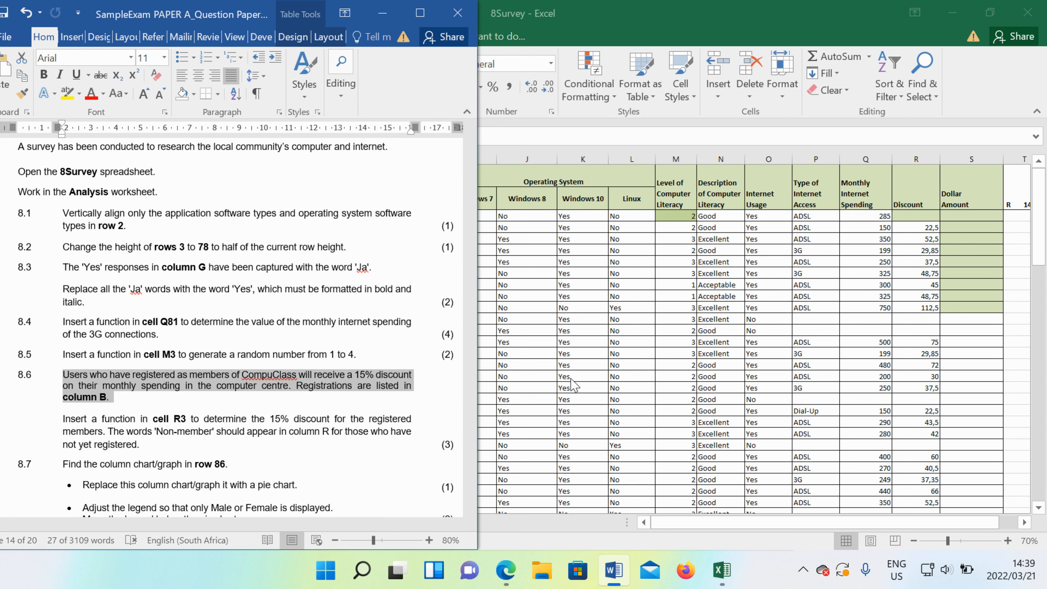
{"action": "key", "text": "alt+Tab"}
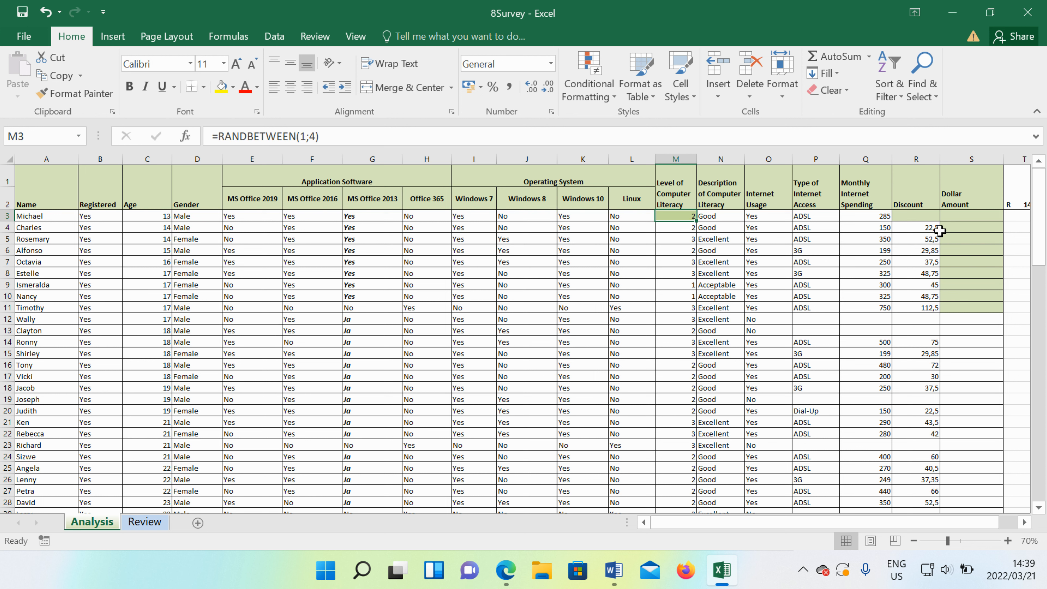
{"action": "left_click", "coordinate": [922, 218]}
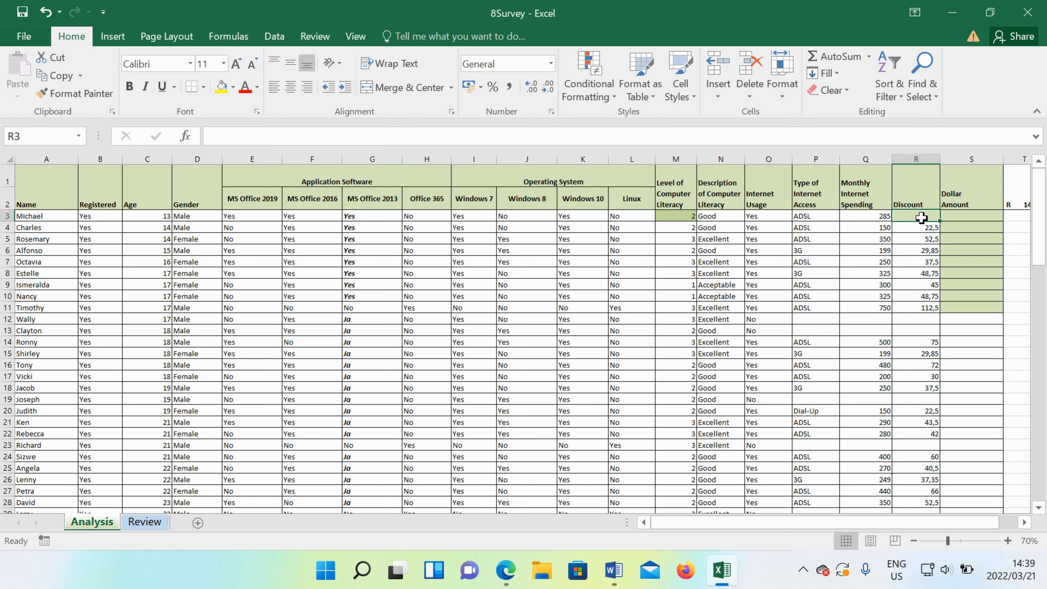
{"action": "left_click", "coordinate": [933, 240]}
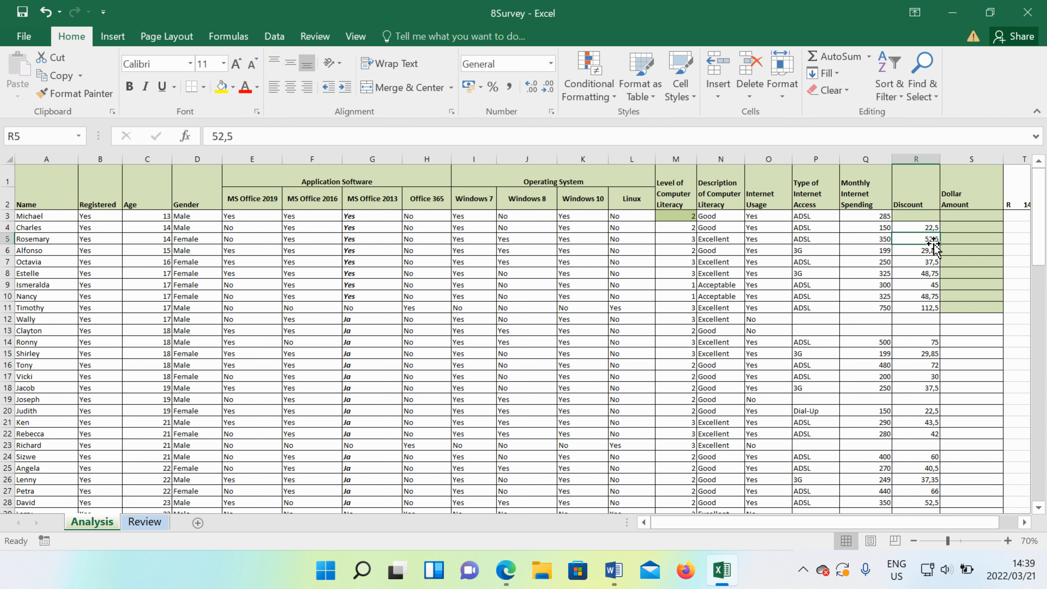
{"action": "left_click", "coordinate": [926, 215]}
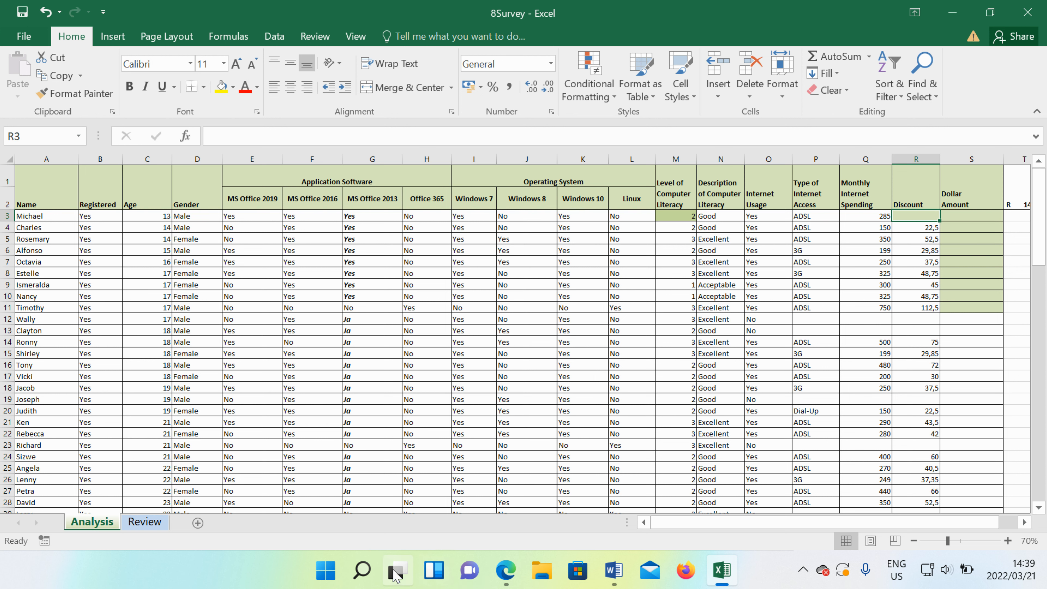
Reread question 8.6 in the Word question paper and look through the Registered responses in column B of the Excel sheet.
{"action": "left_click", "coordinate": [614, 570]}
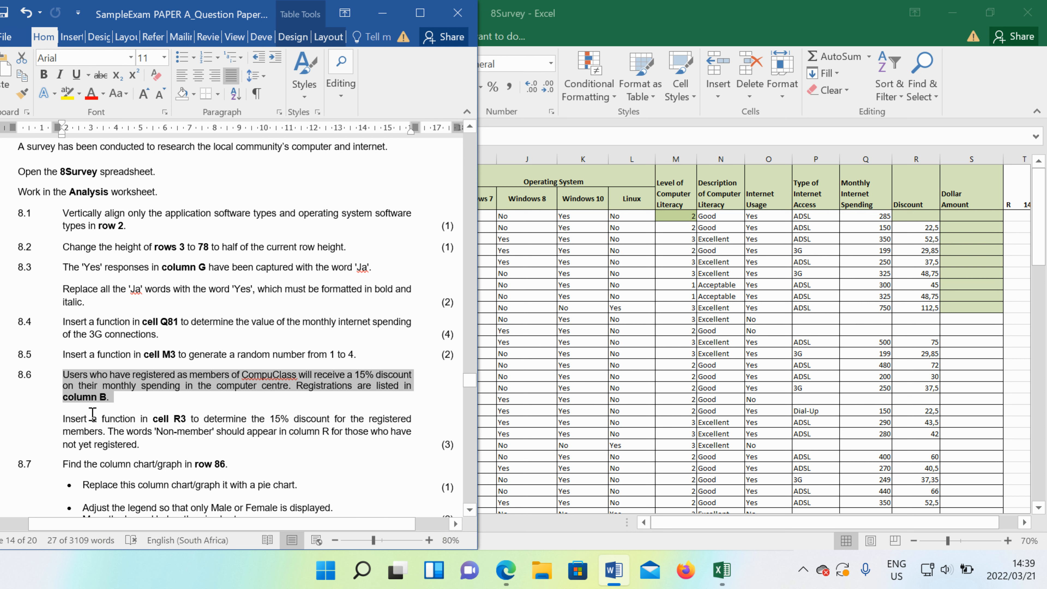
{"action": "left_click", "coordinate": [596, 382]}
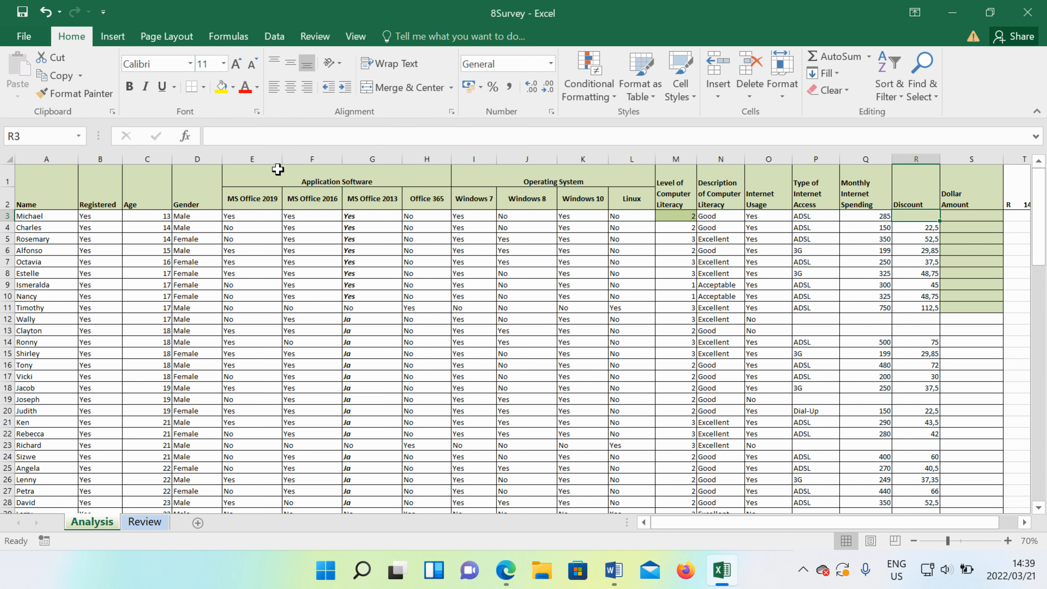
{"action": "left_click", "coordinate": [106, 157]}
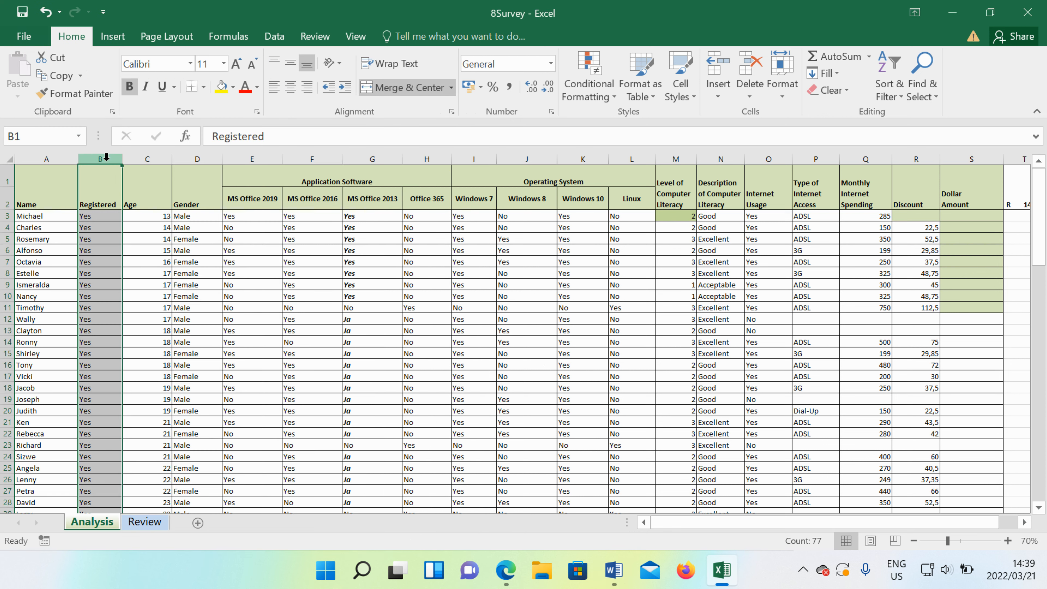
{"action": "scroll", "coordinate": [101, 308], "scroll_direction": "down", "scroll_amount": 7}
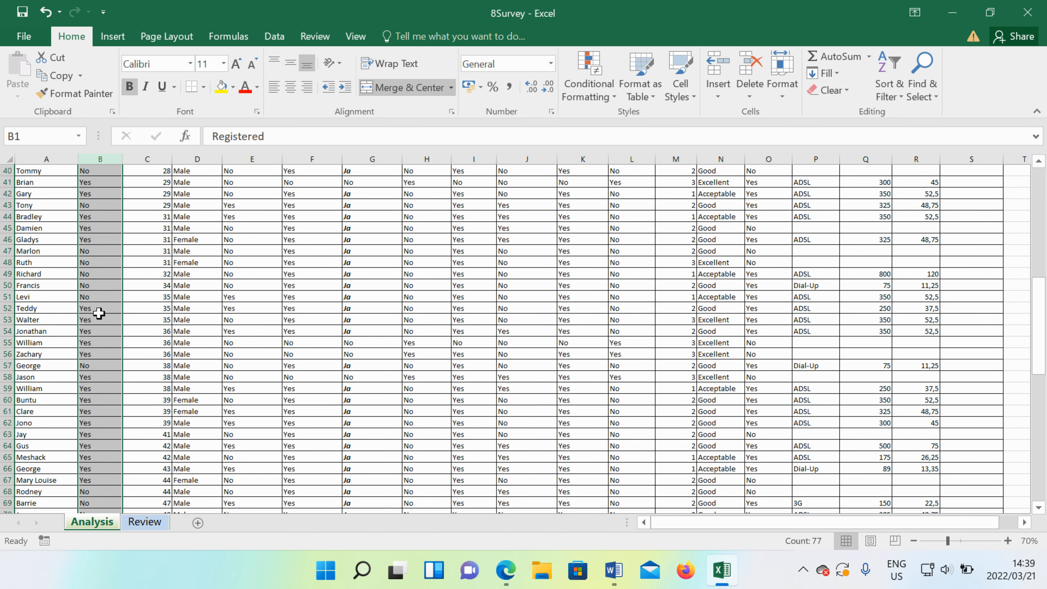
{"action": "scroll", "coordinate": [100, 308], "scroll_direction": "up", "scroll_amount": 8}
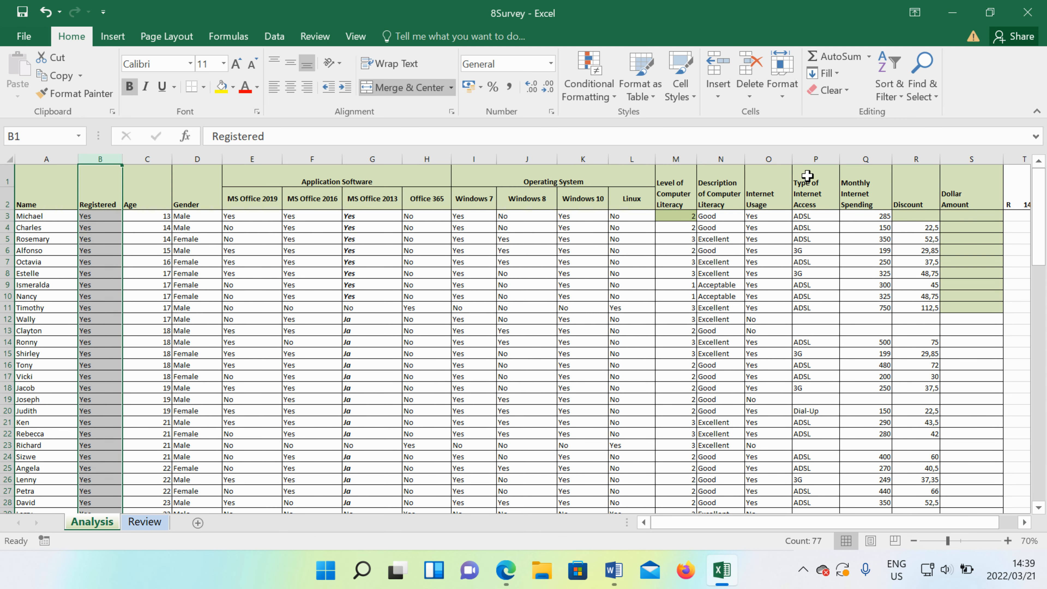
Start an IF function in Discount cell R3 and set its logical test to B3="Yes" in the function arguments.
{"action": "left_click", "coordinate": [925, 217]}
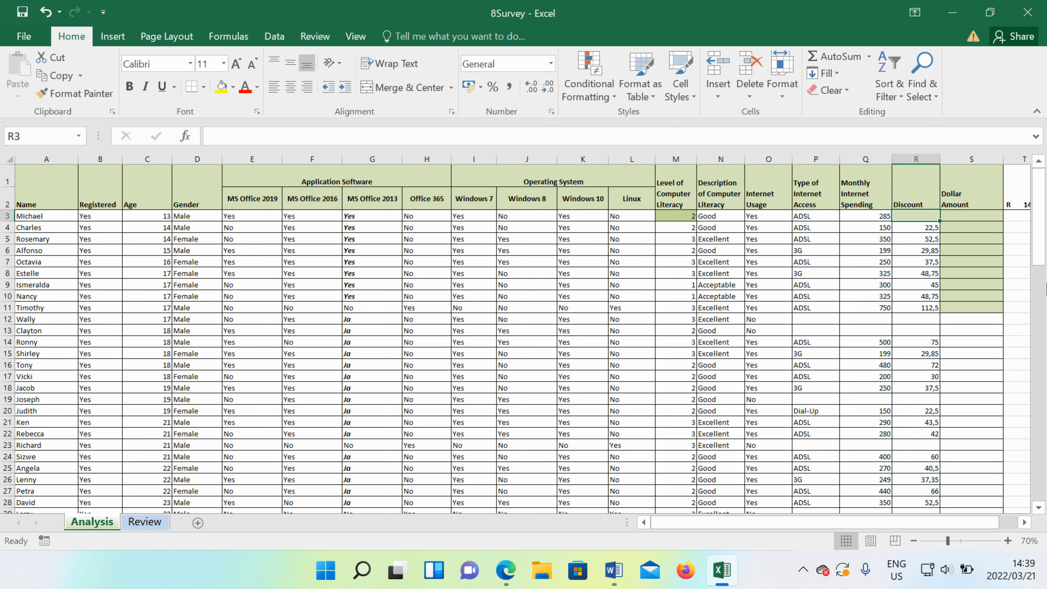
{"action": "type", "text": "="}
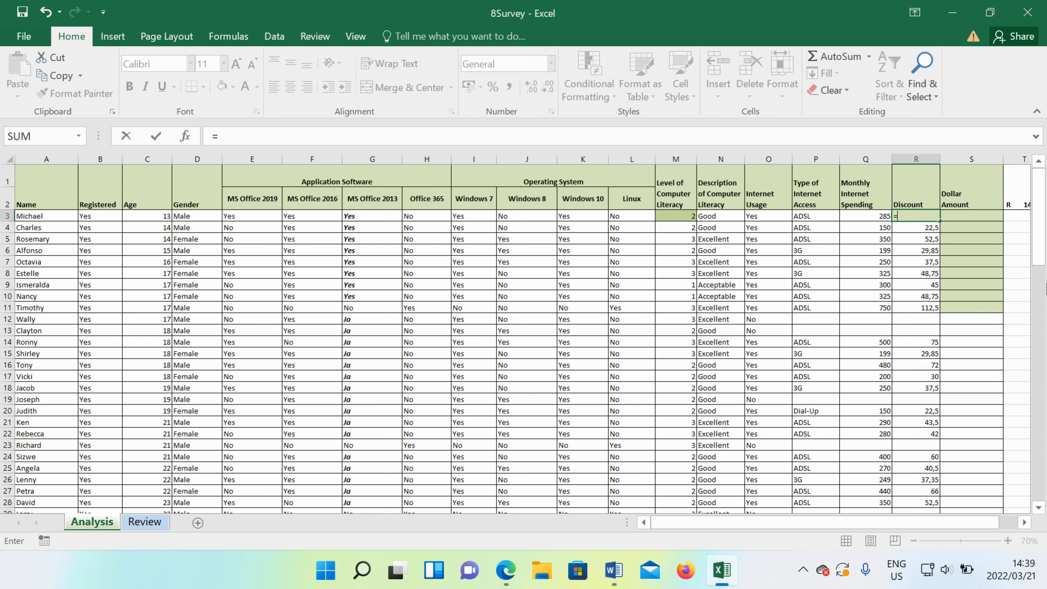
{"action": "type", "text": "if"}
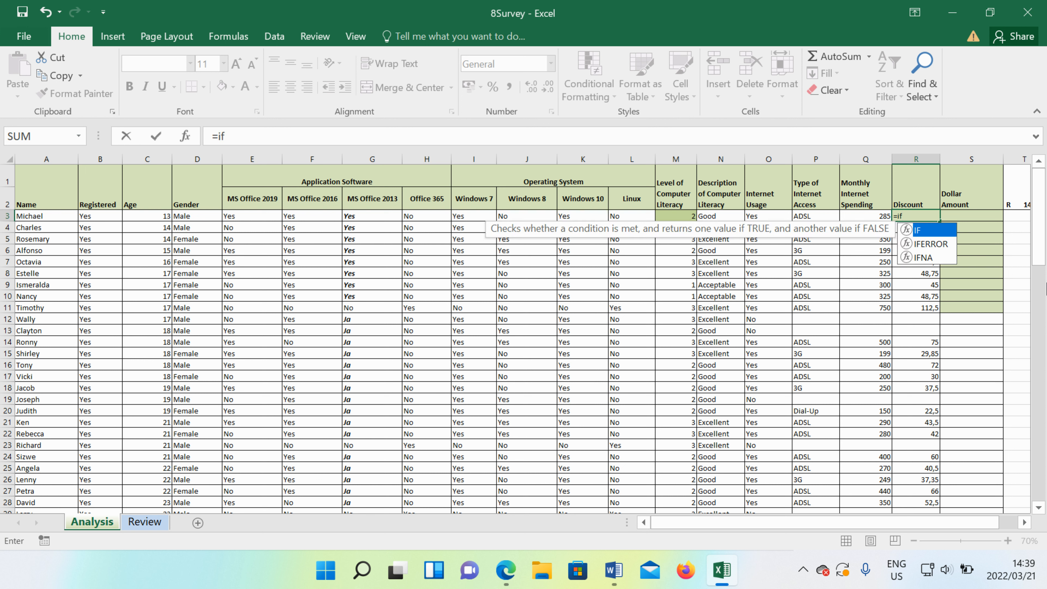
{"action": "double_click", "coordinate": [937, 229]}
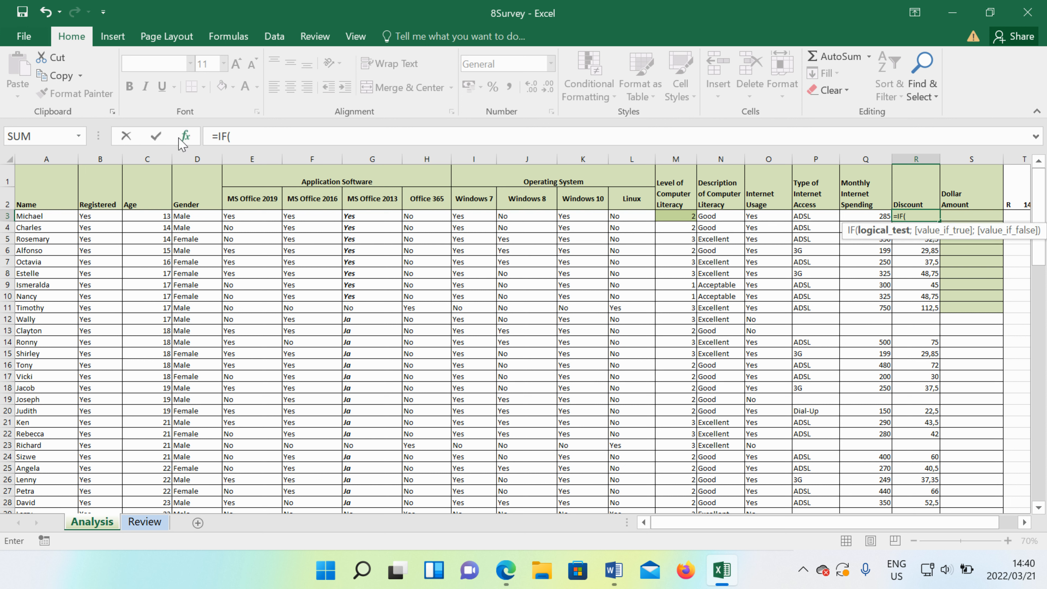
{"action": "left_click", "coordinate": [185, 136]}
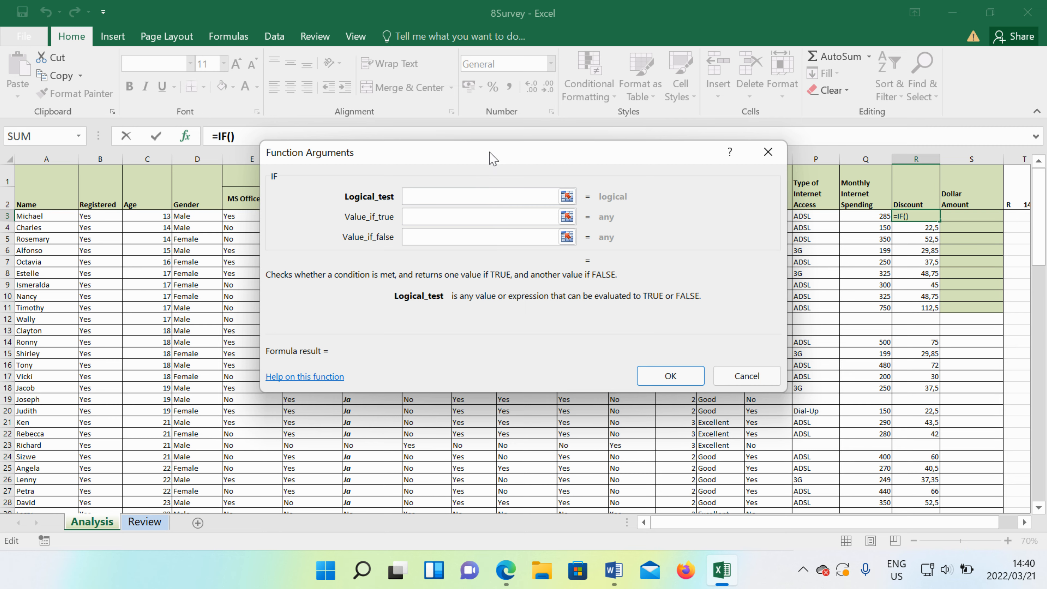
{"action": "left_click_drag", "start_coordinate": [491, 159], "coordinate": [600, 259]}
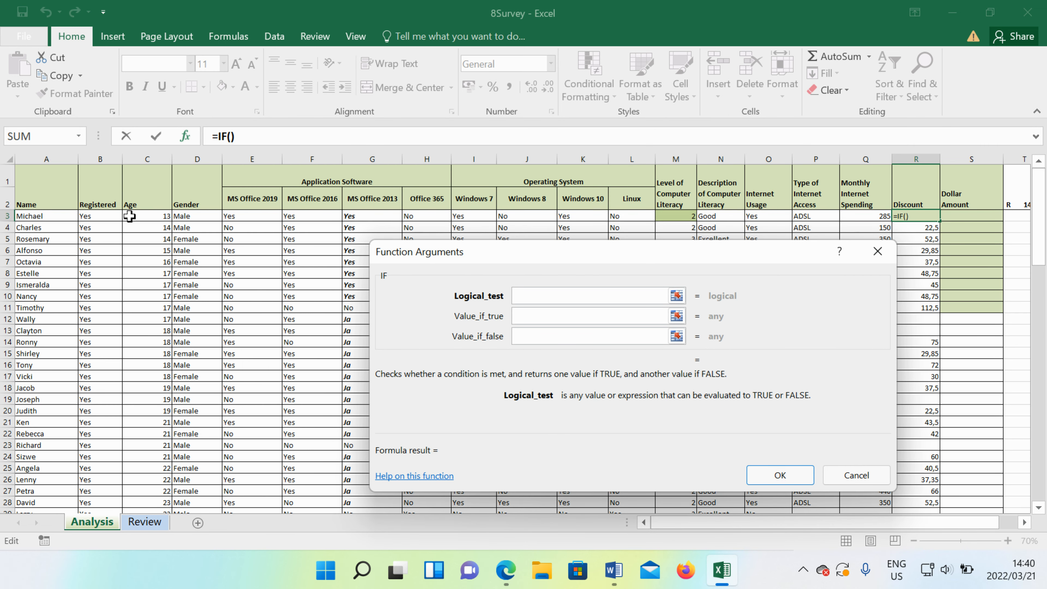
{"action": "left_click", "coordinate": [111, 215]}
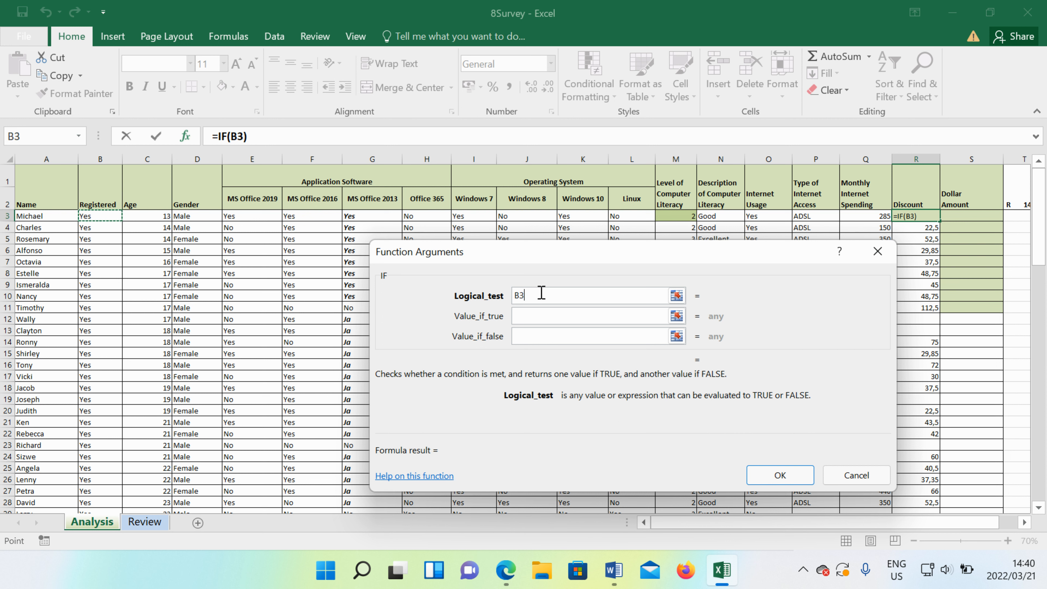
{"action": "left_click", "coordinate": [527, 319]}
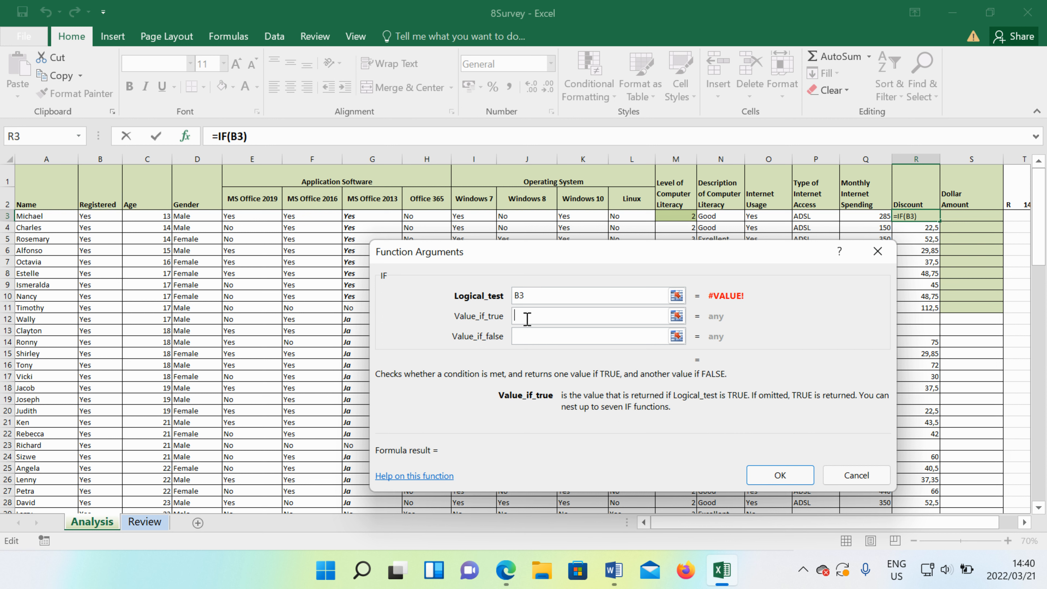
{"action": "left_click", "coordinate": [541, 296]}
{"action": "type", "text": "="}
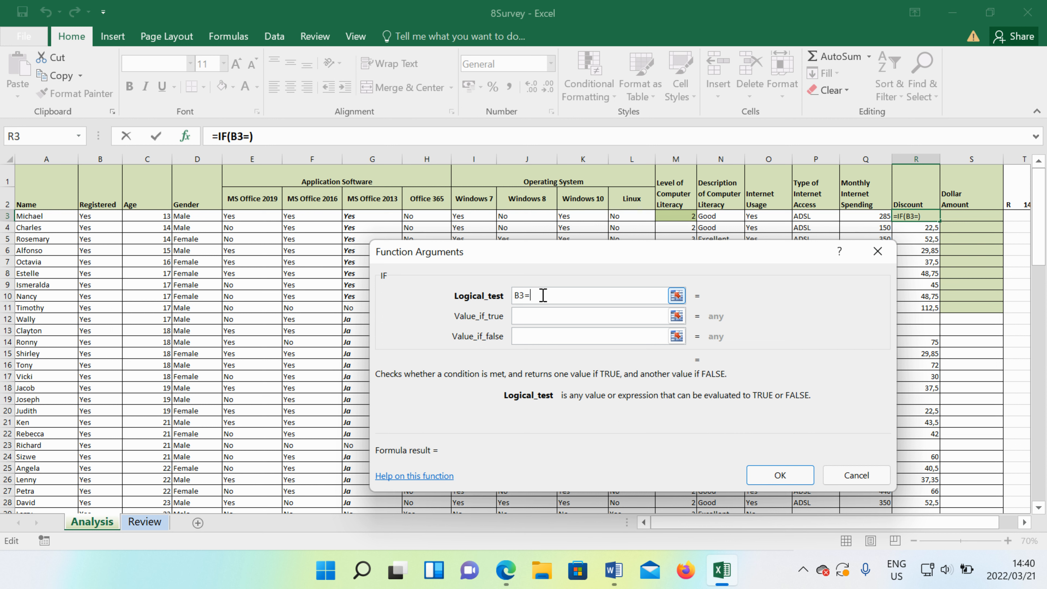
{"action": "type", "text": "\"Yes\""}
Set the IF function's value if true to 15%.
{"action": "left_click", "coordinate": [570, 312]}
{"action": "left_click", "coordinate": [544, 315]}
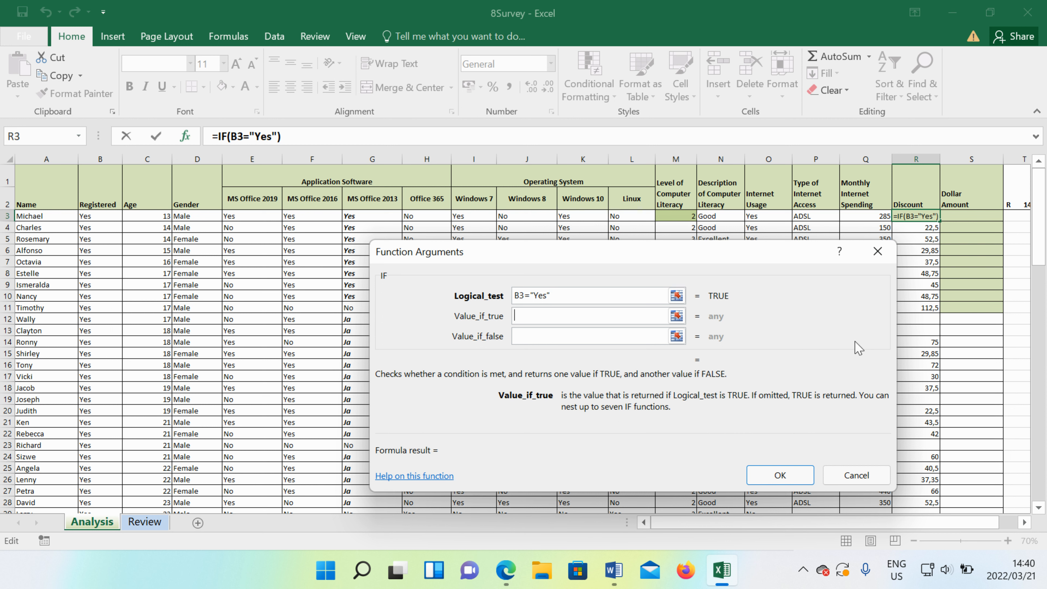
{"action": "type", "text": "`5%"}
{"action": "key", "text": "BackSpace"}
{"action": "key", "text": "BackSpace"}
{"action": "key", "text": "BackSpace"}
{"action": "type", "text": "15%"}
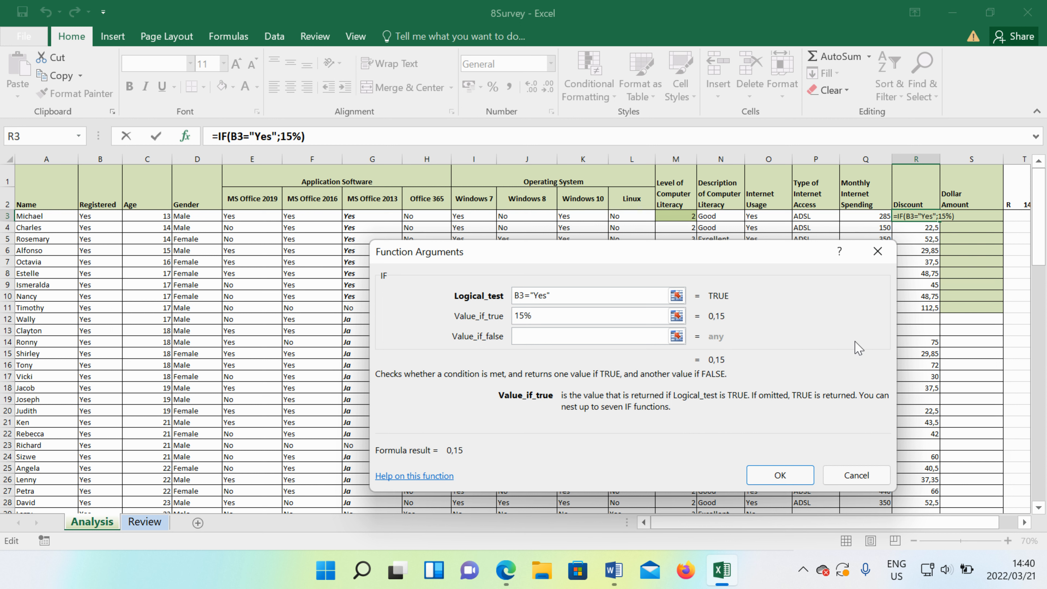
Check the required wording in the Word question paper, set the value if false to Non-Member, and confirm the IF function.
{"action": "left_click", "coordinate": [526, 336]}
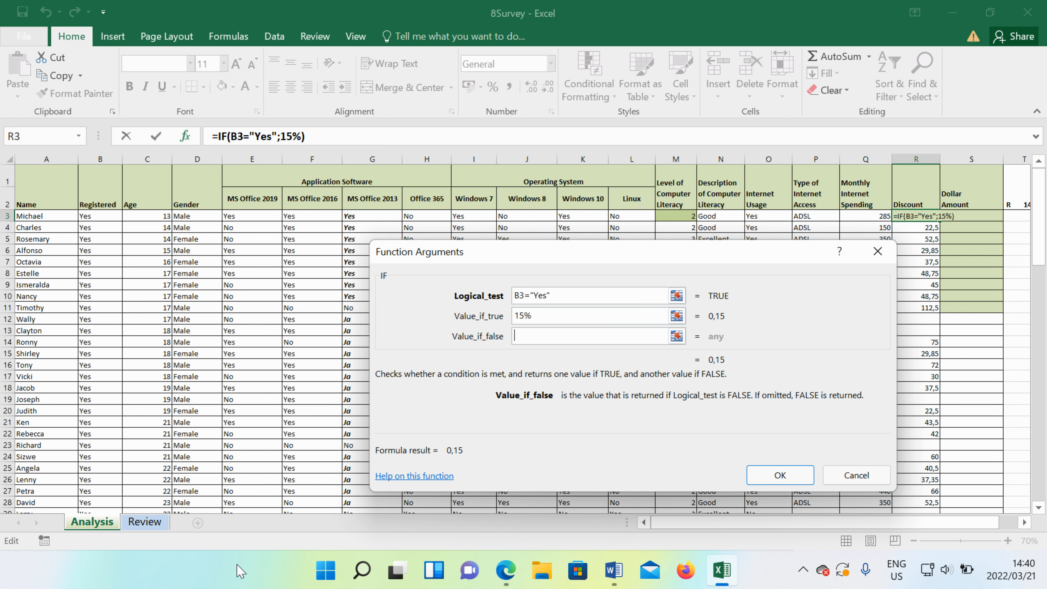
{"action": "left_click", "coordinate": [614, 570]}
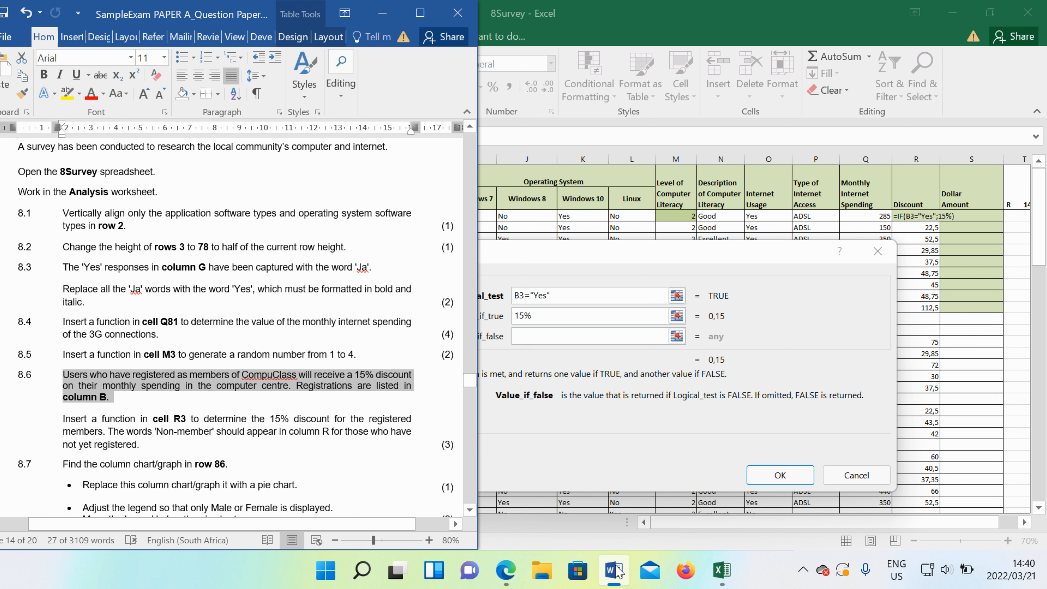
{"action": "left_click", "coordinate": [614, 570]}
{"action": "left_click", "coordinate": [614, 570]}
{"action": "left_click", "coordinate": [614, 570]}
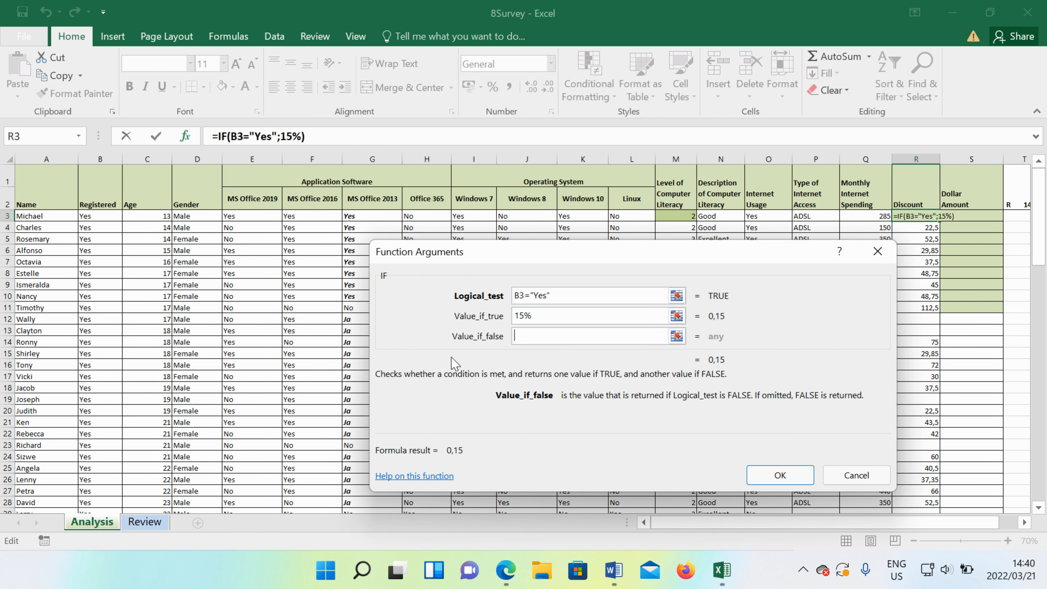
{"action": "type", "text": "No"}
{"action": "type", "text": "n-Mmeb"}
{"action": "type", "text": "er"}
{"action": "key", "text": "BackSpace"}
{"action": "key", "text": "BackSpace"}
{"action": "key", "text": "BackSpace"}
{"action": "key", "text": "BackSpace"}
{"action": "key", "text": "BackSpace"}
{"action": "type", "text": "ember"}
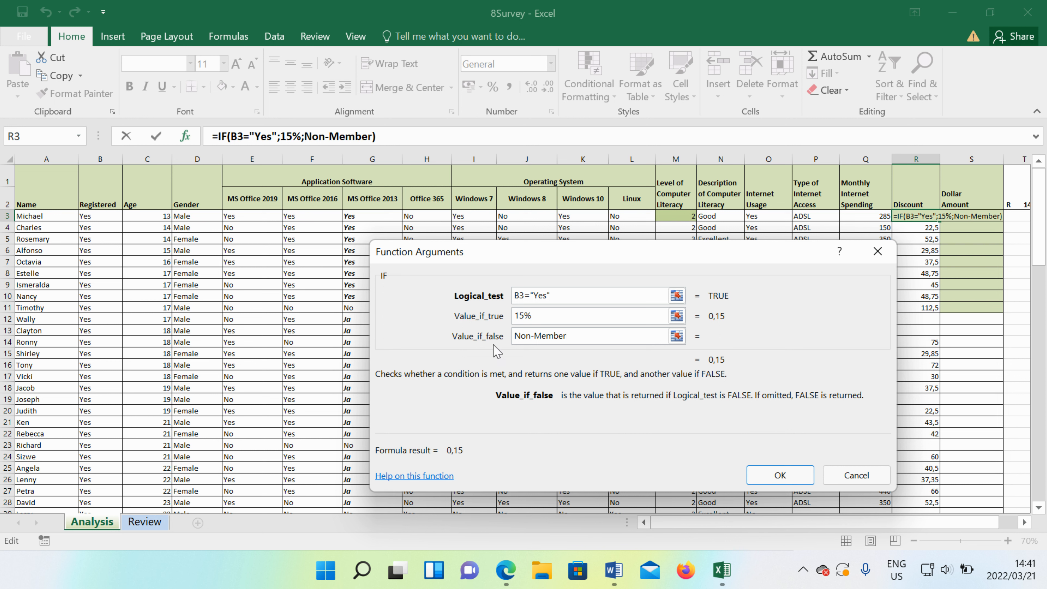
{"action": "left_click", "coordinate": [784, 475]}
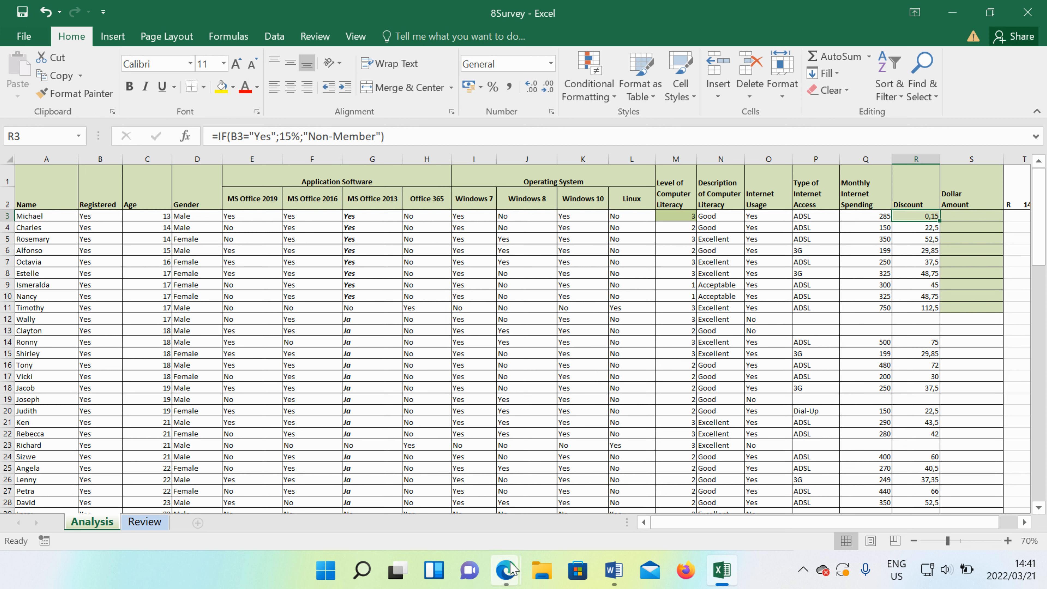
Recheck question 8.6 in the Word question paper, try filling the R3 formula down to R14, and undo the fill.
{"action": "left_click", "coordinate": [610, 578]}
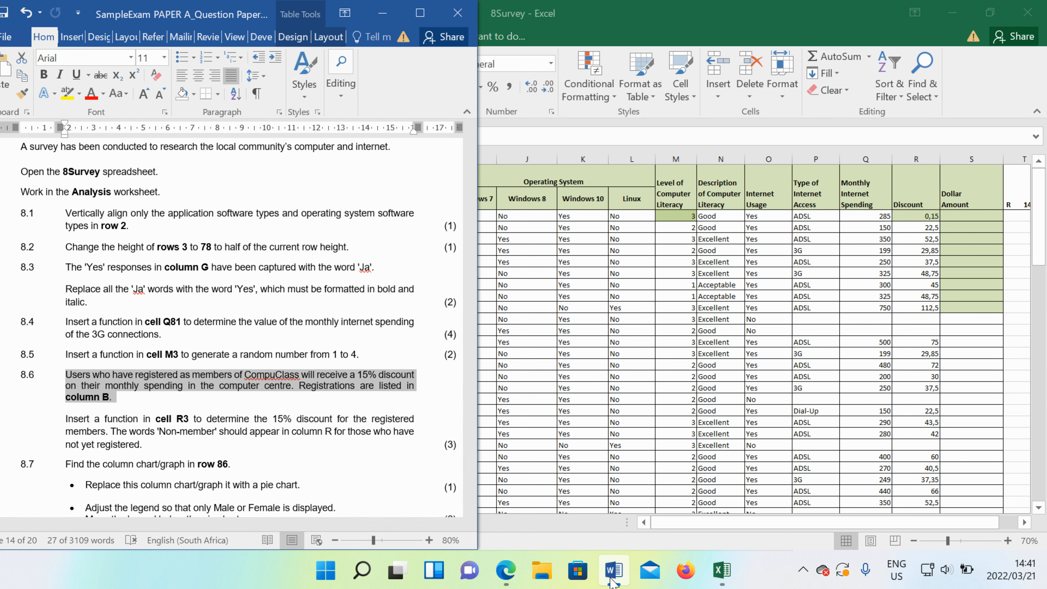
{"action": "left_click", "coordinate": [610, 578]}
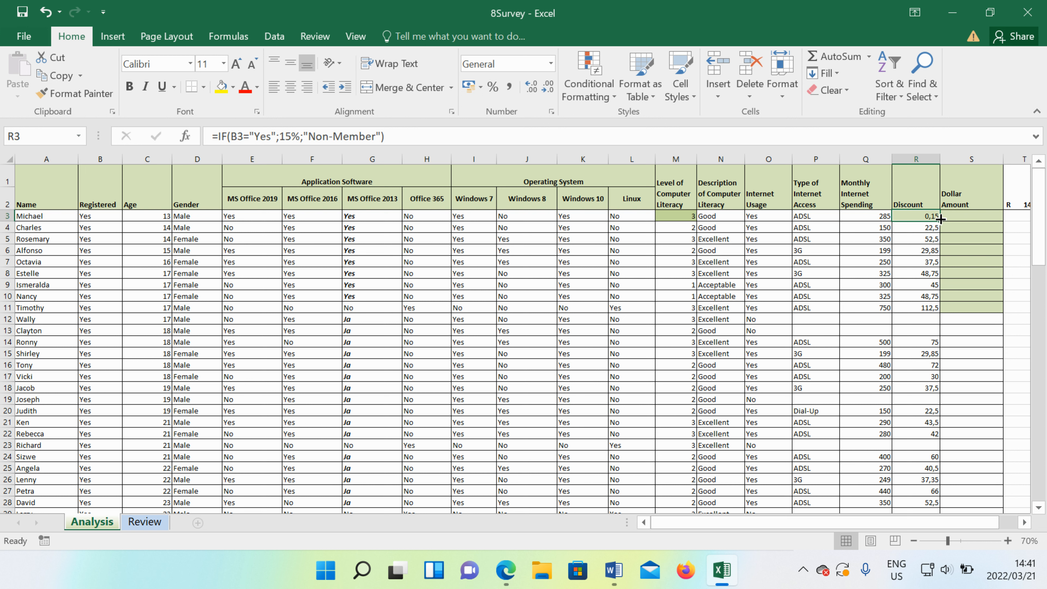
{"action": "left_click_drag", "start_coordinate": [940, 219], "coordinate": [921, 347]}
{"action": "left_click", "coordinate": [914, 217]}
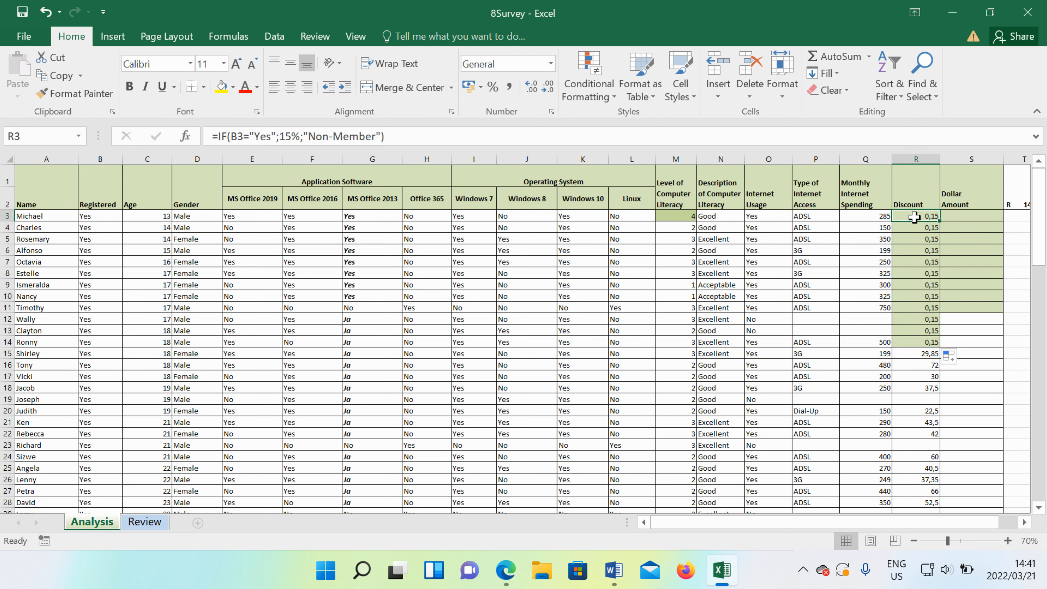
{"action": "left_click", "coordinate": [909, 228]}
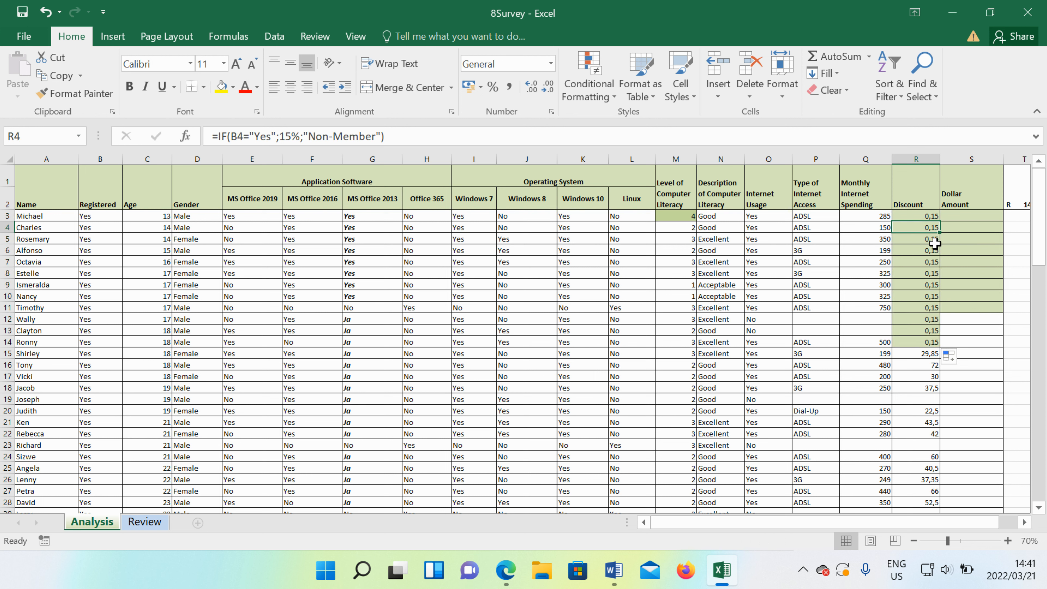
{"action": "left_click", "coordinate": [933, 247]}
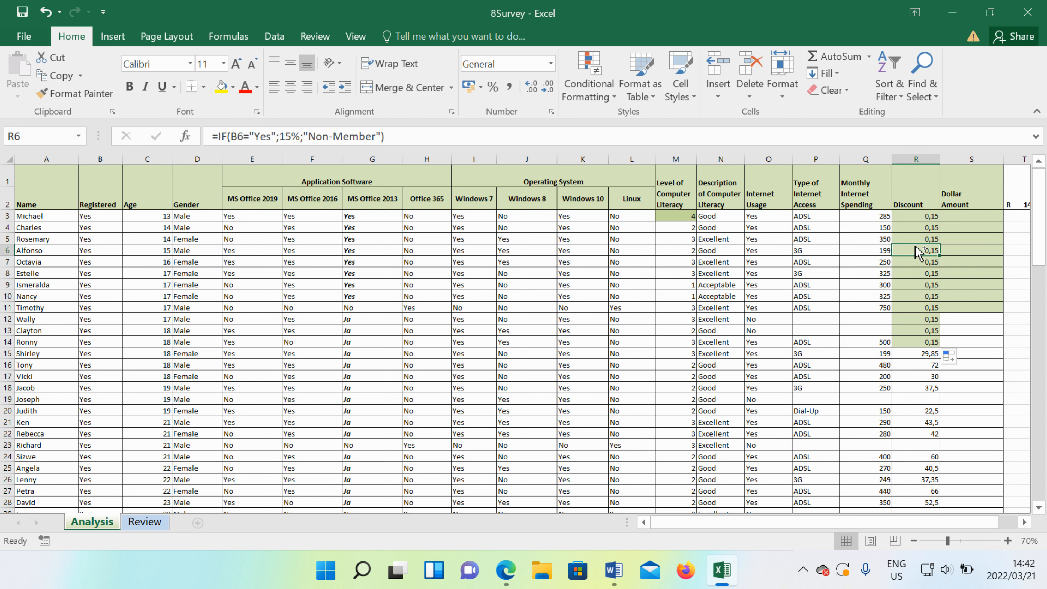
{"action": "key", "text": "ctrl+z"}
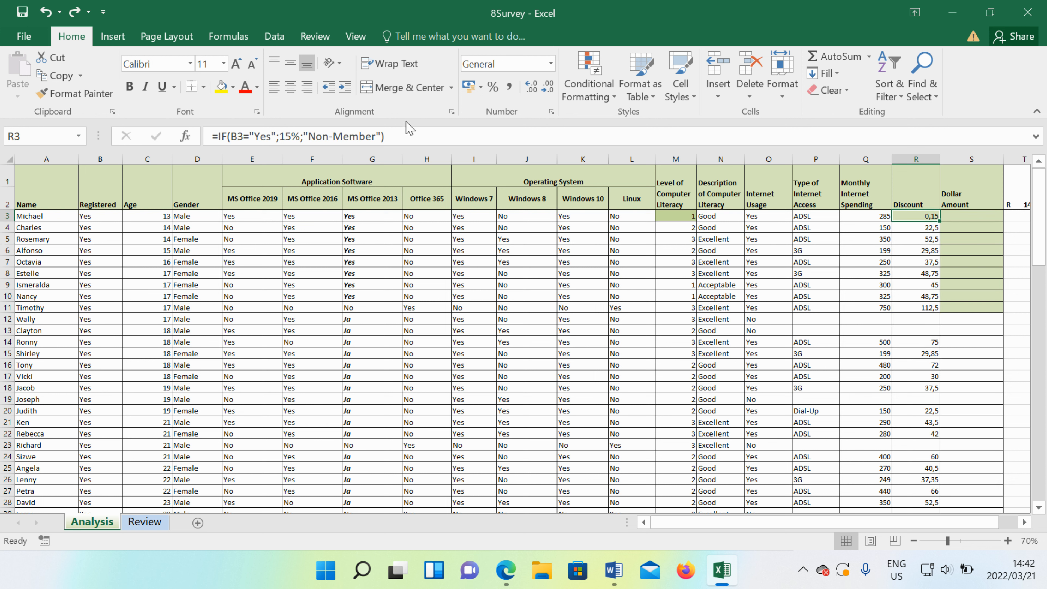
Review the IF formula in cell R3, read question 8.7 in the Word question paper, and return to the Excel workbook.
{"action": "left_click_drag", "start_coordinate": [385, 136], "coordinate": [211, 136]}
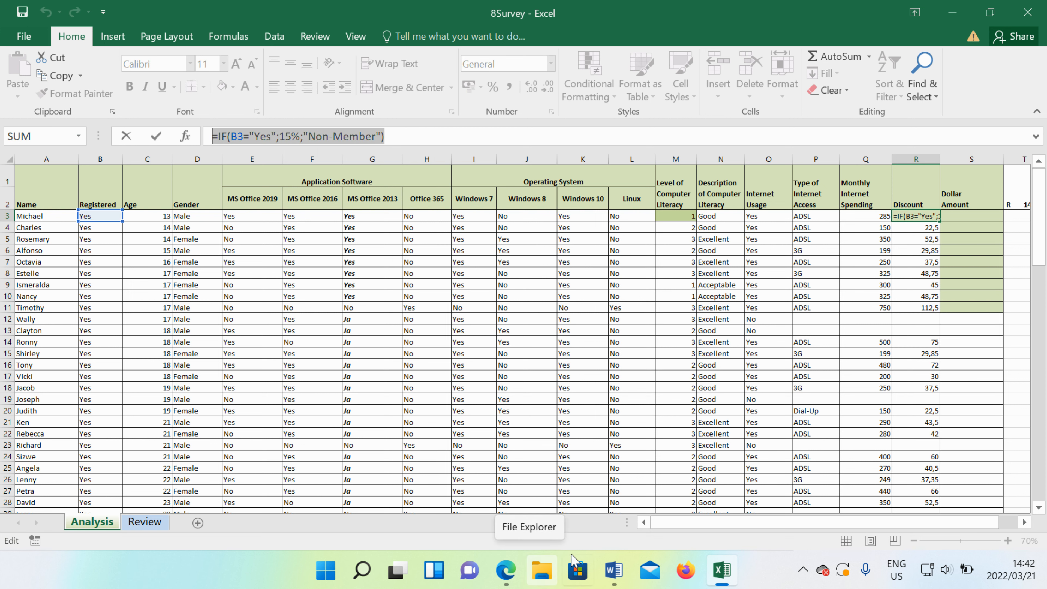
{"action": "left_click", "coordinate": [614, 569]}
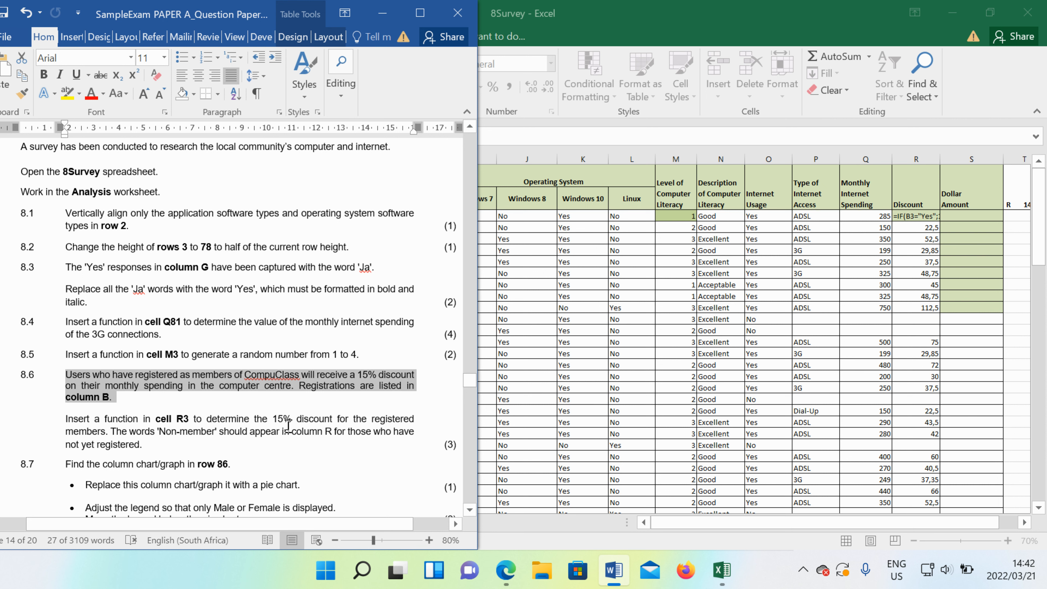
{"action": "scroll", "coordinate": [289, 429], "scroll_direction": "down", "scroll_amount": 3}
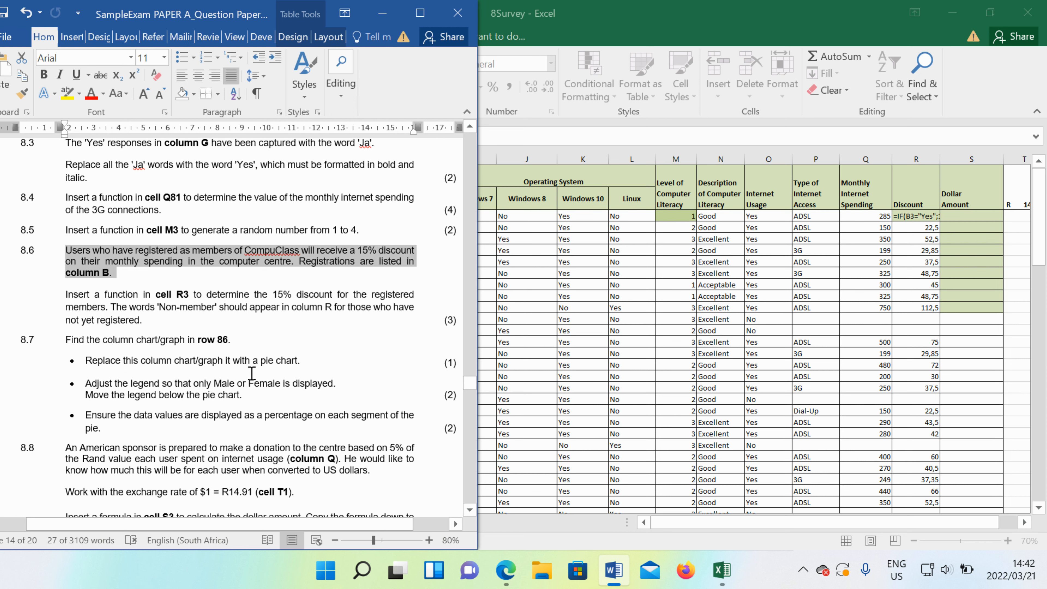
{"action": "key", "text": "alt+Tab"}
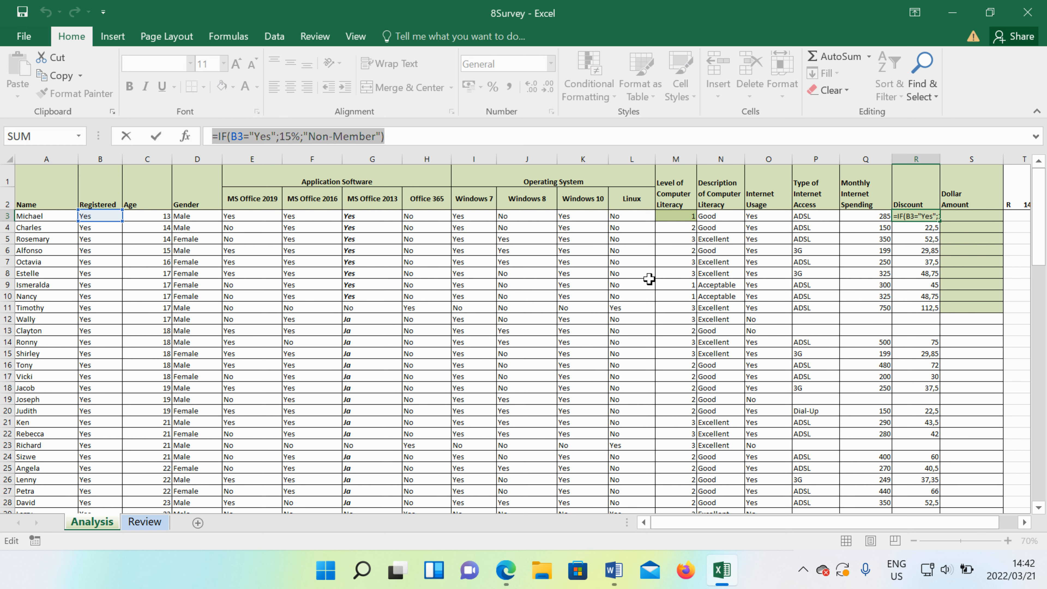
Change the Respondents column chart at row 86 of the Analysis sheet to a standard pie chart.
{"action": "left_click_drag", "start_coordinate": [1039, 204], "coordinate": [1045, 447]}
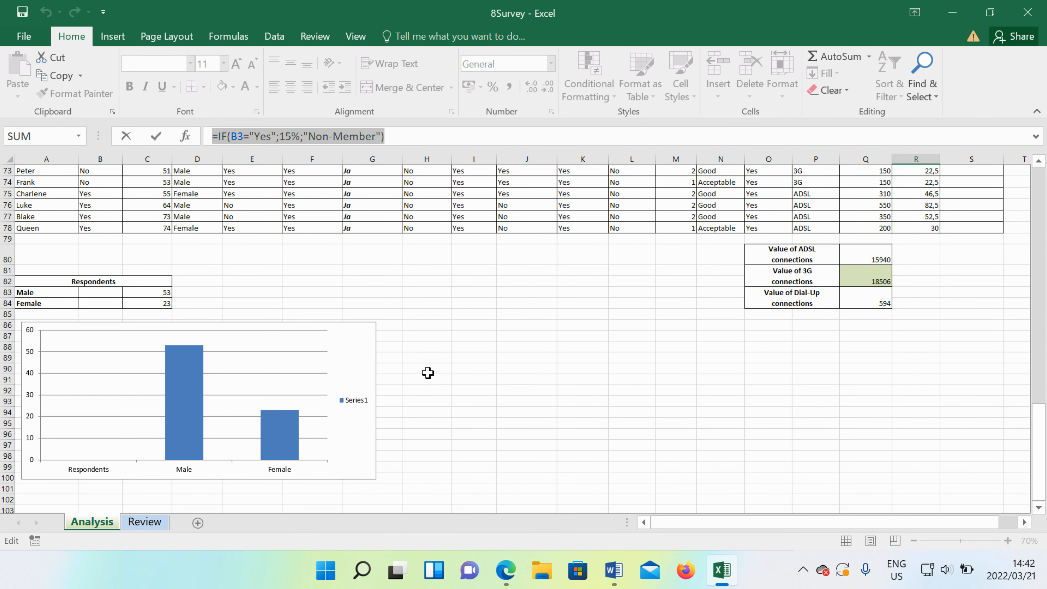
{"action": "left_click", "coordinate": [357, 359]}
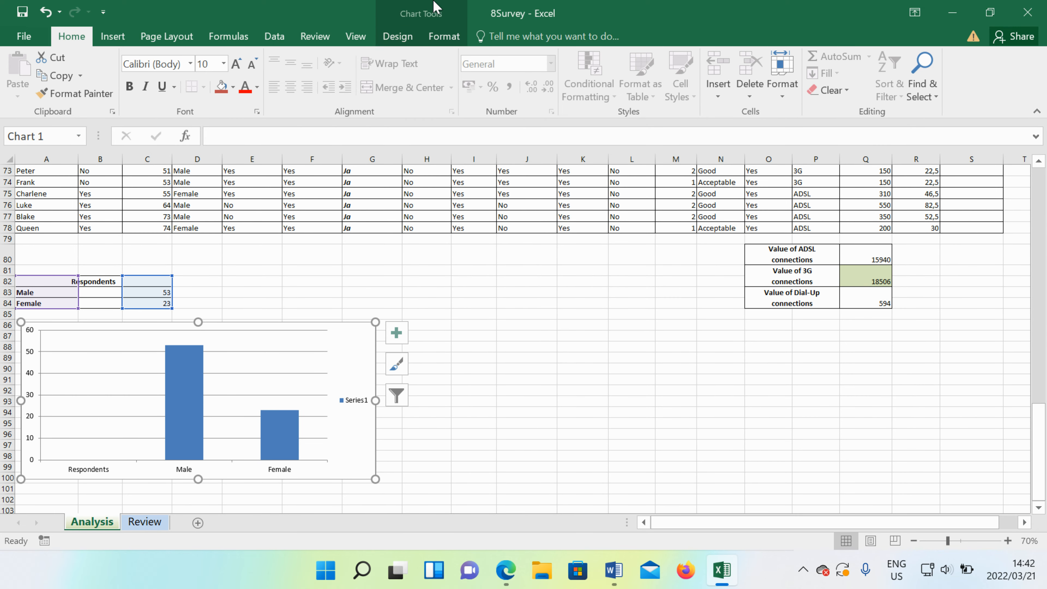
{"action": "left_click", "coordinate": [396, 37]}
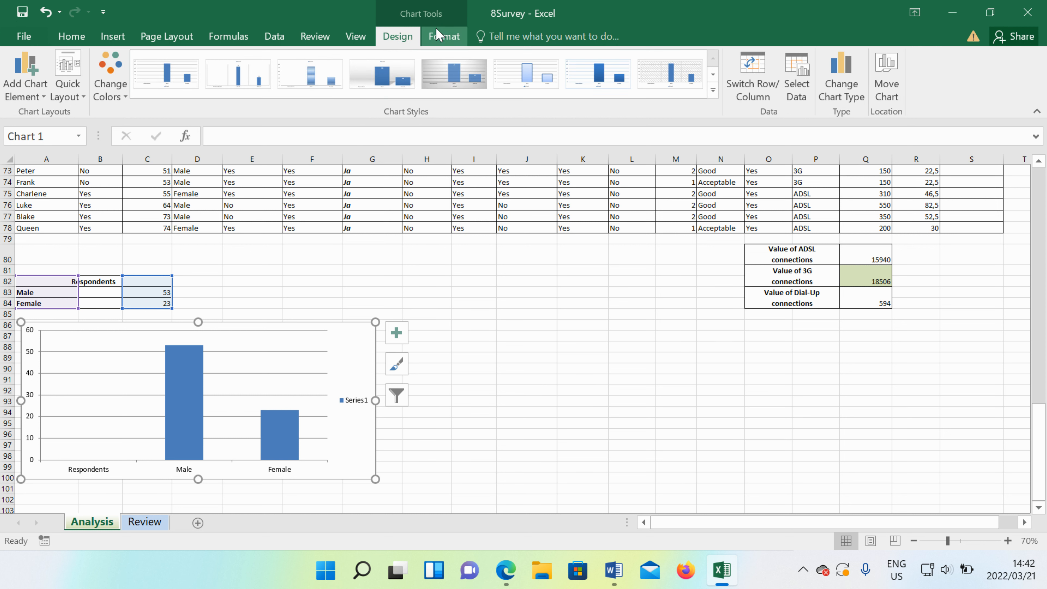
{"action": "left_click", "coordinate": [441, 37]}
{"action": "left_click", "coordinate": [397, 37]}
{"action": "left_click", "coordinate": [850, 87]}
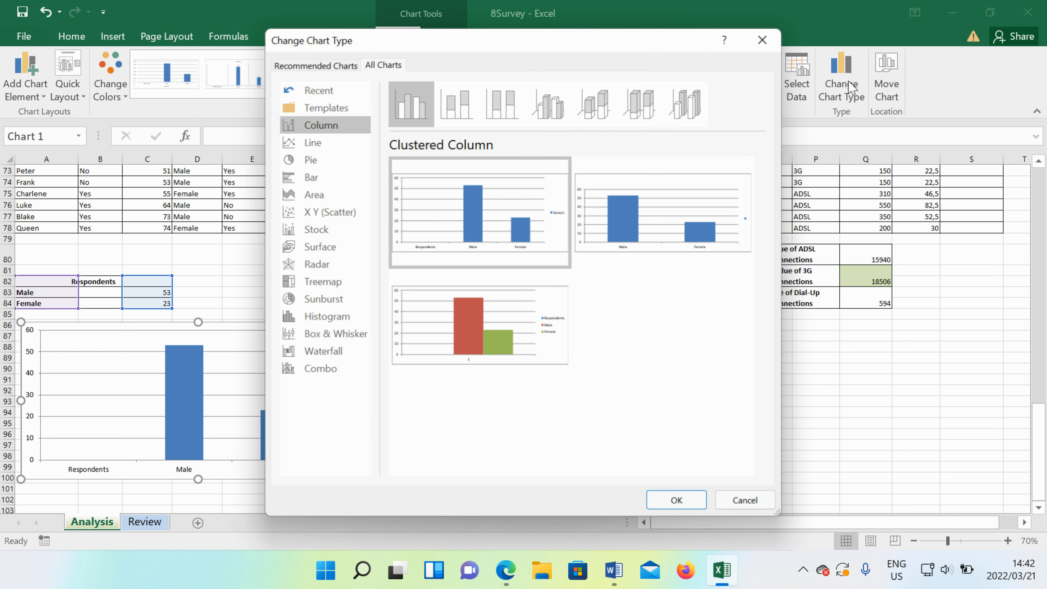
{"action": "left_click", "coordinate": [333, 159]}
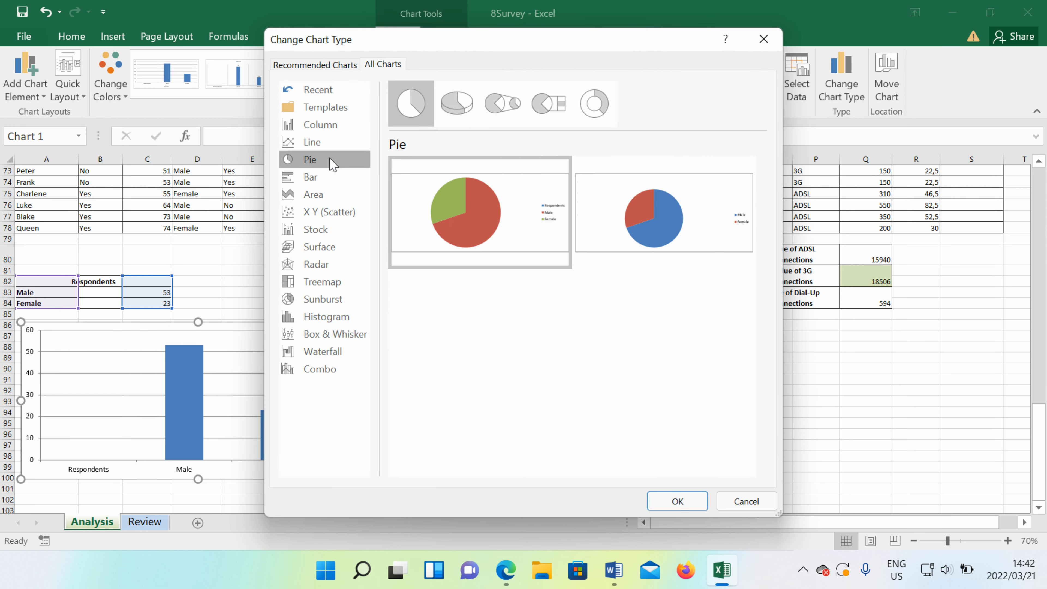
{"action": "mouse_move", "coordinate": [506, 253]}
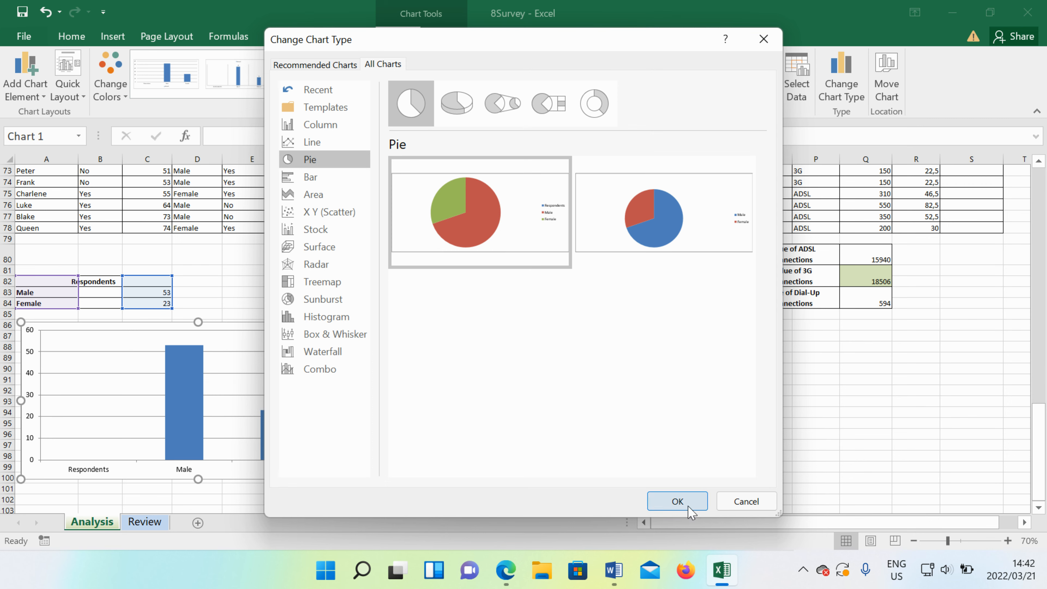
{"action": "left_click", "coordinate": [677, 501]}
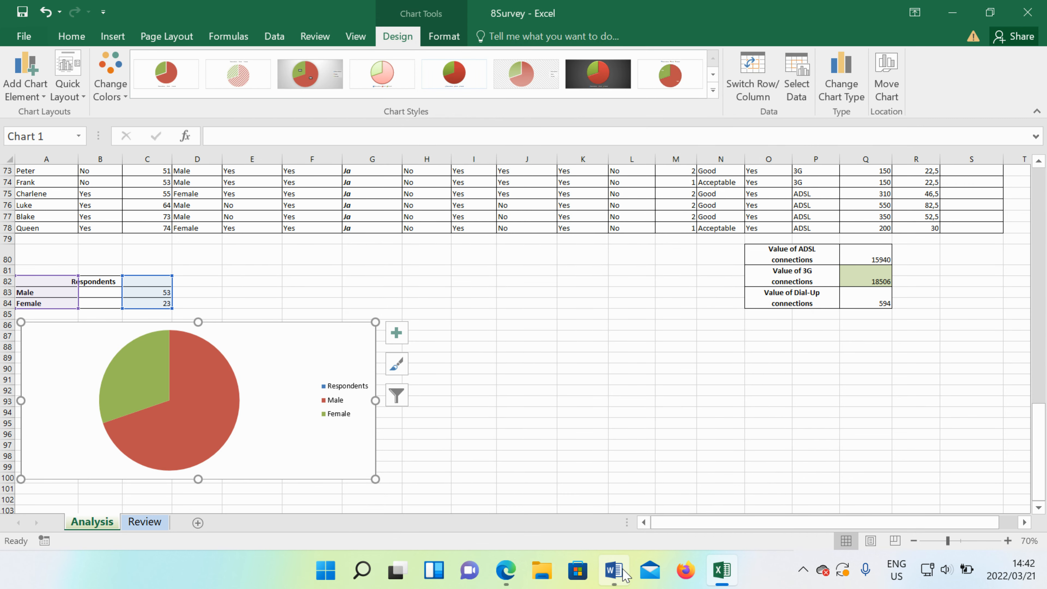
Switch to the Word question paper and highlight the legend instructions of question 8.7 to read them.
{"action": "left_click", "coordinate": [614, 570]}
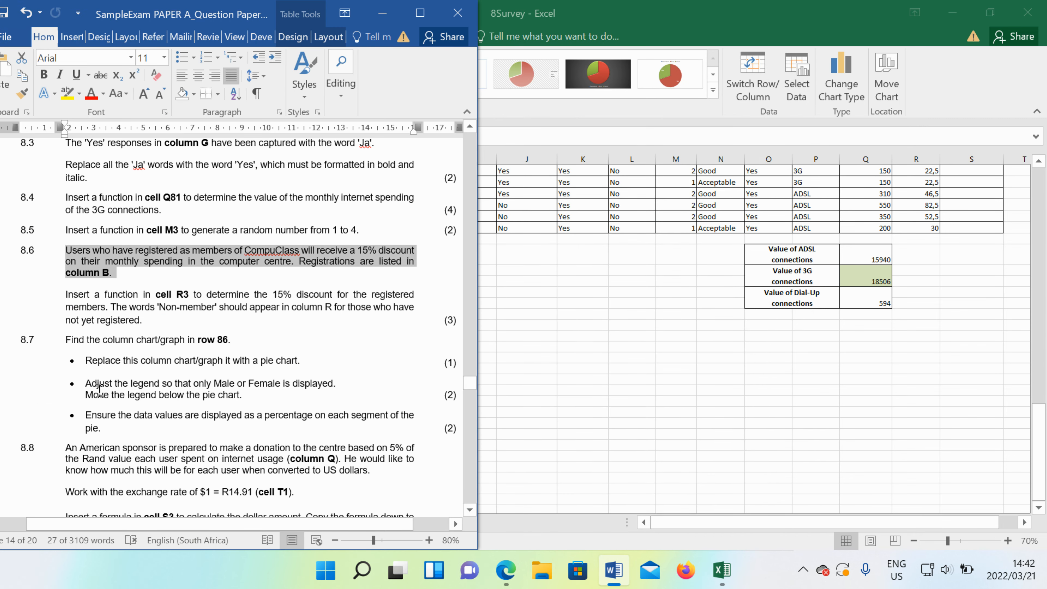
{"action": "left_click_drag", "start_coordinate": [85, 385], "coordinate": [243, 395]}
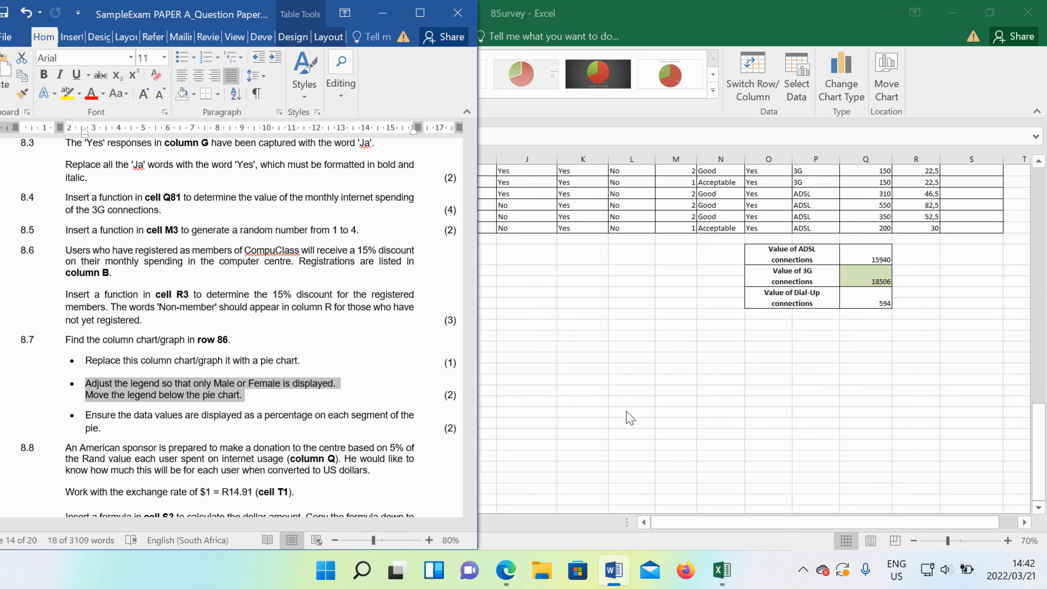
Return to the Excel workbook and place the pie chart's legend below the chart using the Bottom legend option.
{"action": "left_click", "coordinate": [212, 425]}
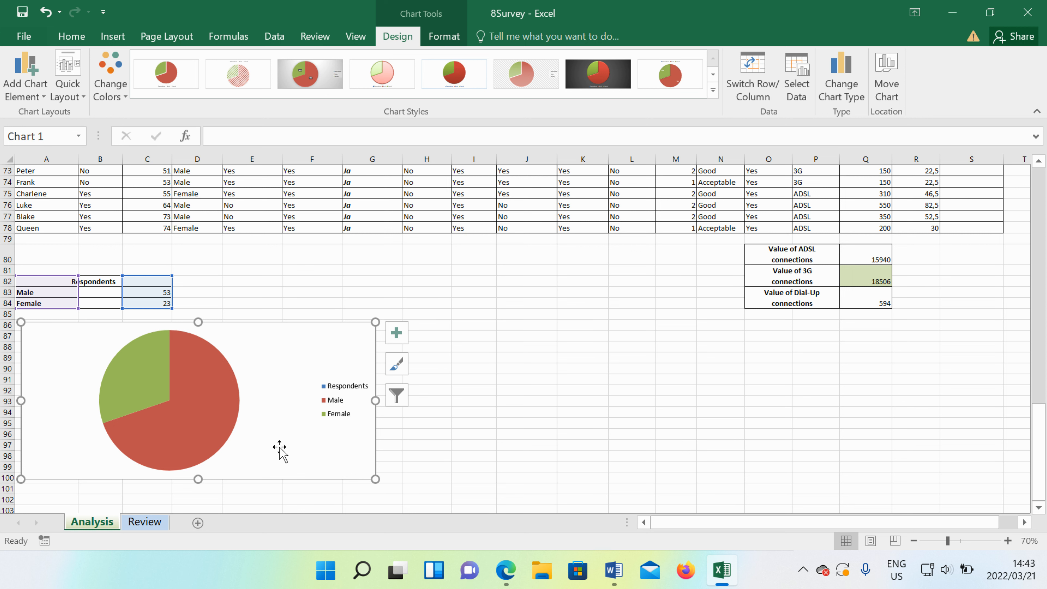
{"action": "left_click", "coordinate": [28, 86]}
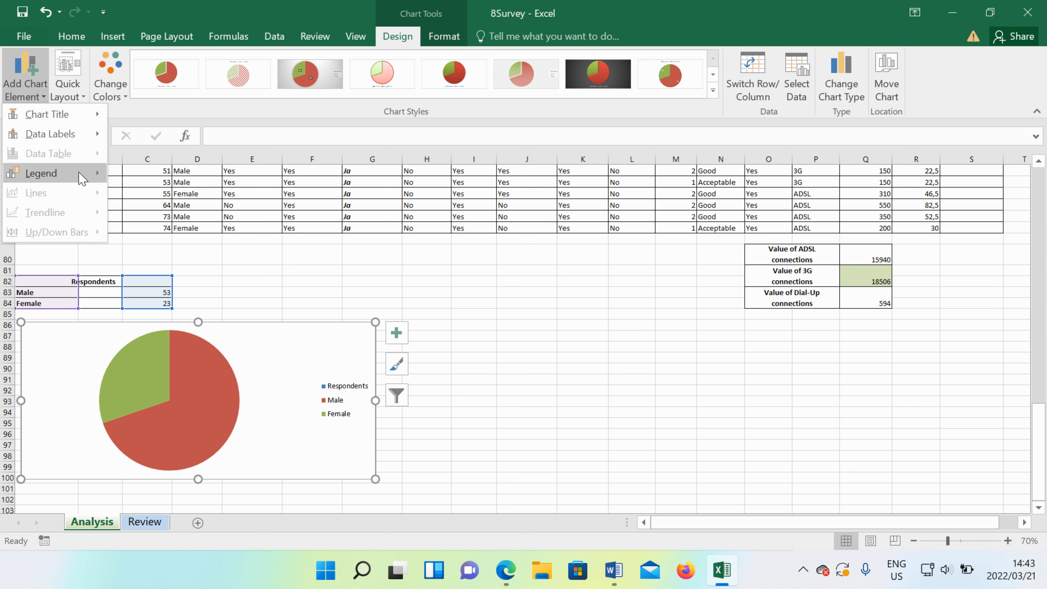
{"action": "mouse_move", "coordinate": [83, 173]}
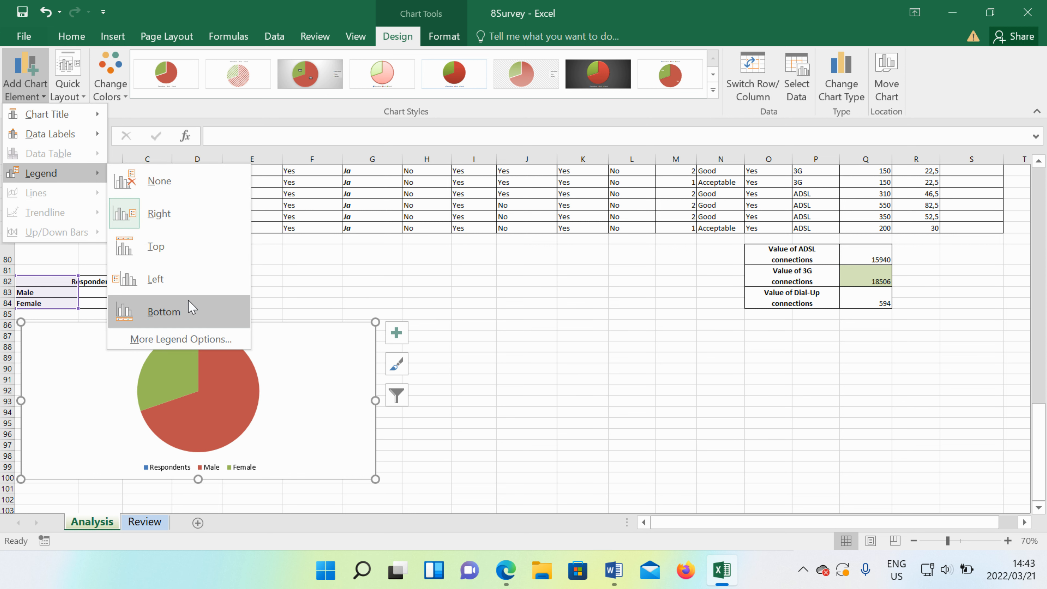
{"action": "left_click", "coordinate": [200, 315]}
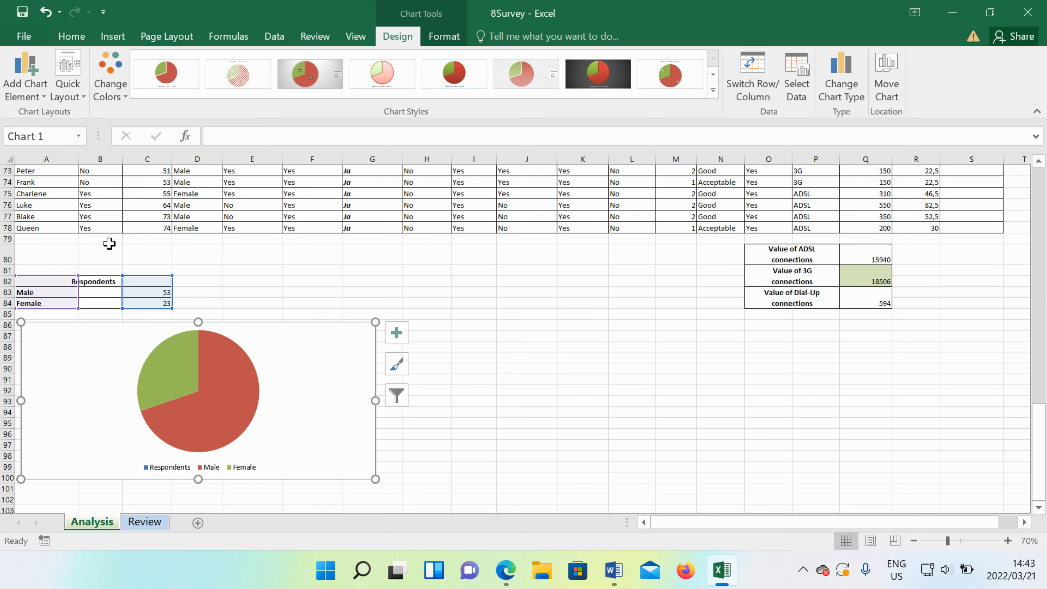
Recheck the legend instructions in the Word question paper and delete the Respondents entry from the pie chart's legend in Excel.
{"action": "left_click", "coordinate": [613, 570]}
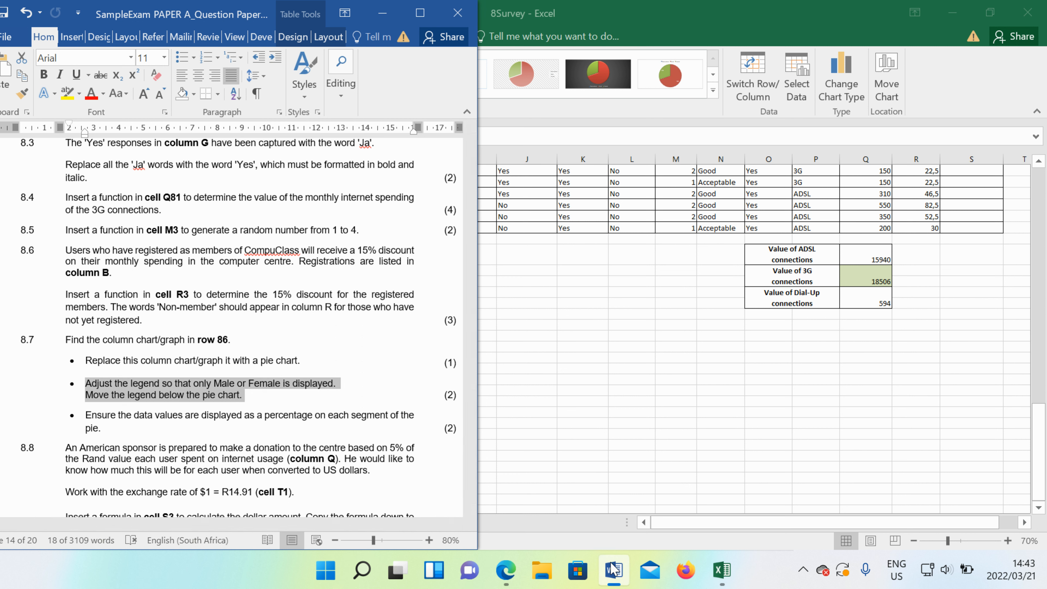
{"action": "left_click", "coordinate": [504, 443]}
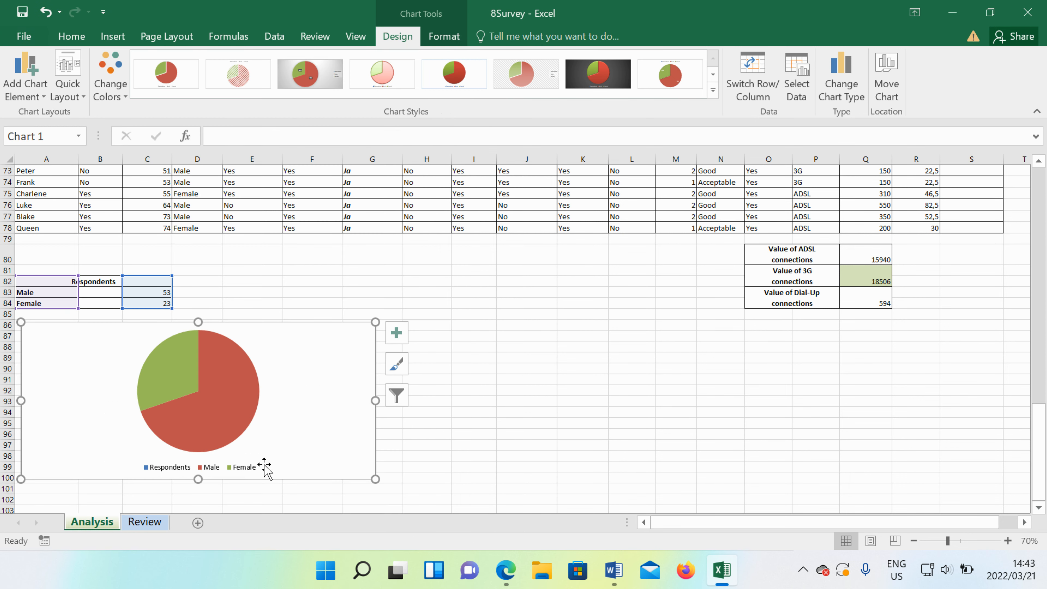
{"action": "left_click", "coordinate": [157, 469]}
{"action": "left_click", "coordinate": [161, 469]}
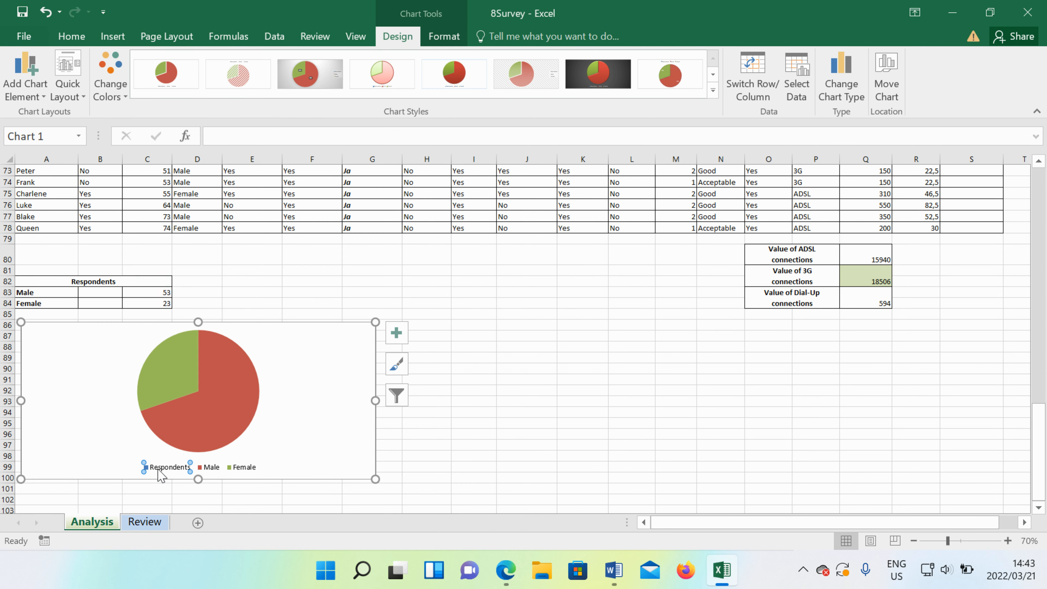
{"action": "key", "text": "Delete"}
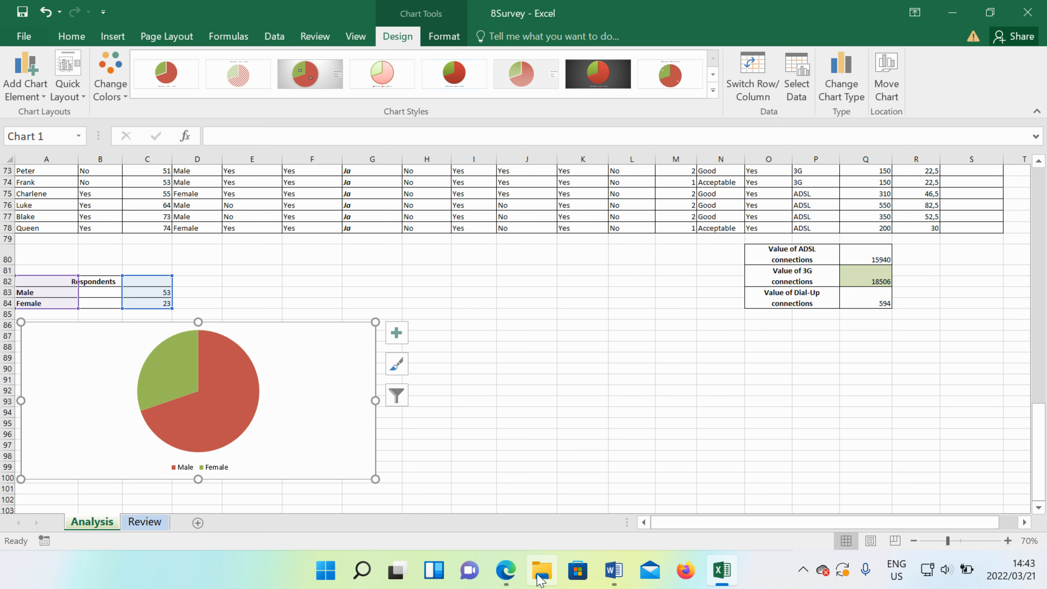
Switch to the Word question paper, highlight the percentage instruction of question 8.7 to read it, and return to the Excel workbook.
{"action": "left_click", "coordinate": [618, 487]}
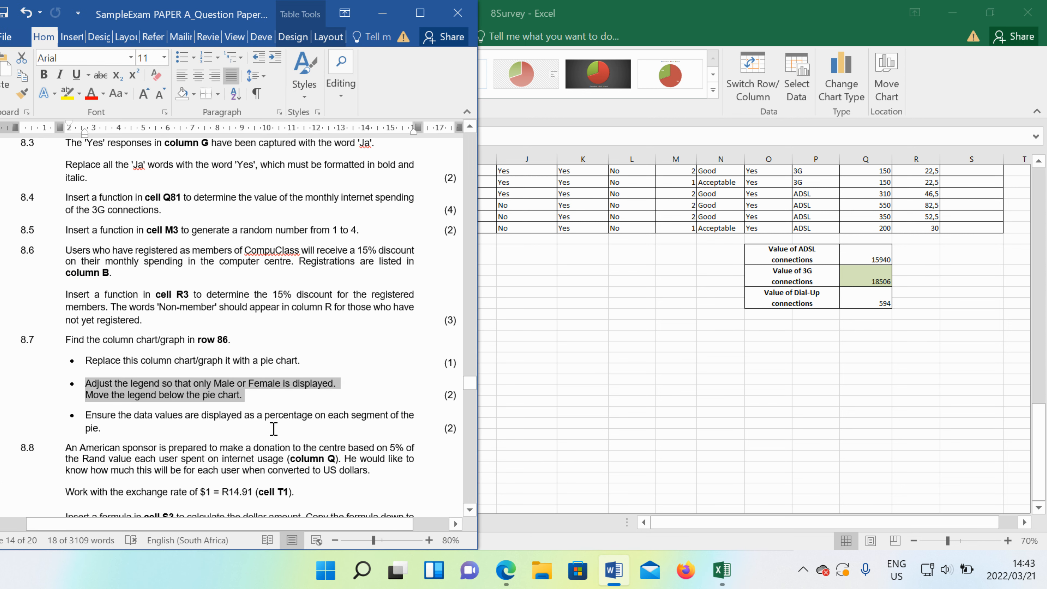
{"action": "scroll", "coordinate": [273, 429], "scroll_direction": "down", "scroll_amount": 3}
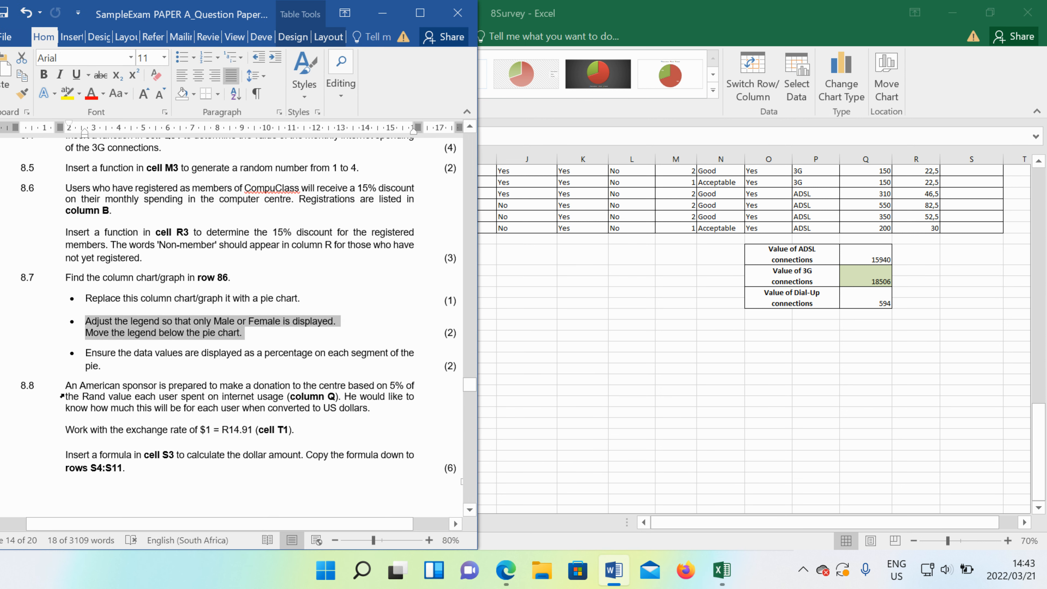
{"action": "triple_click", "coordinate": [96, 365]}
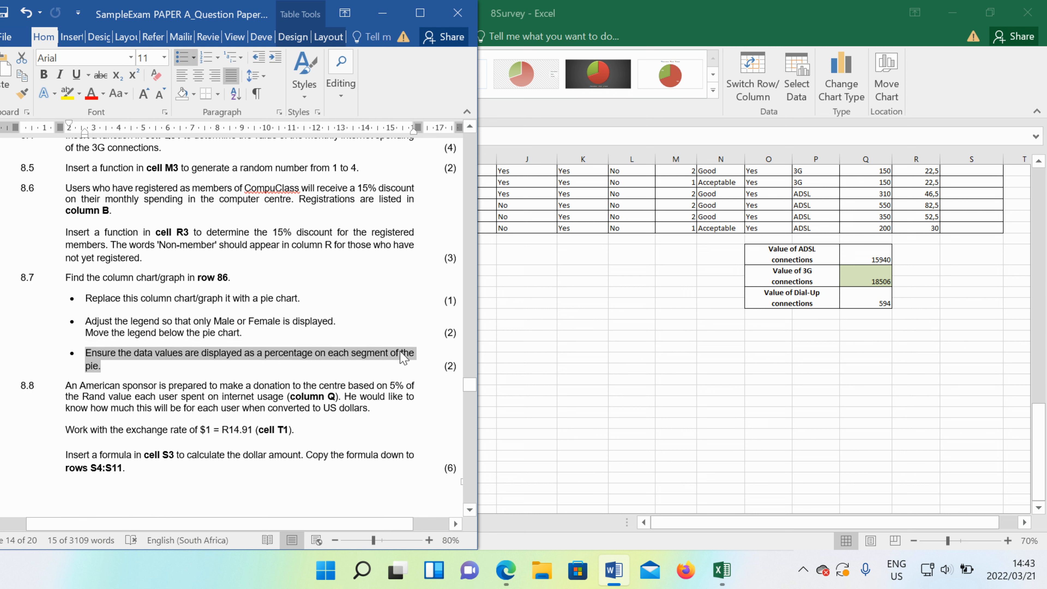
{"action": "left_click", "coordinate": [659, 375]}
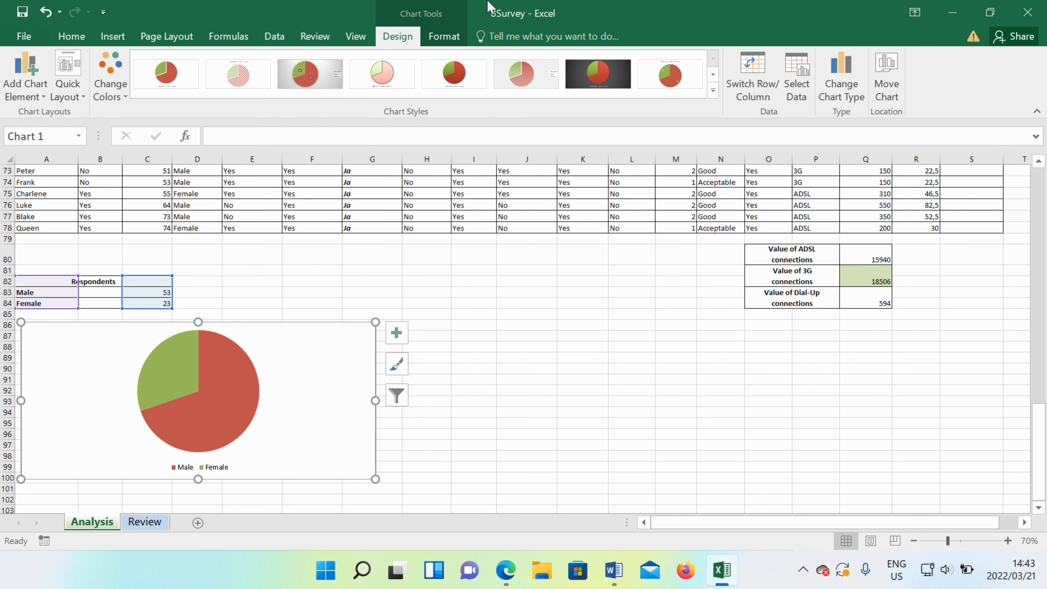
Recheck the percentage instruction in the Word question paper and add Outside End data labels to the pie chart in Excel.
{"action": "left_click", "coordinate": [16, 74]}
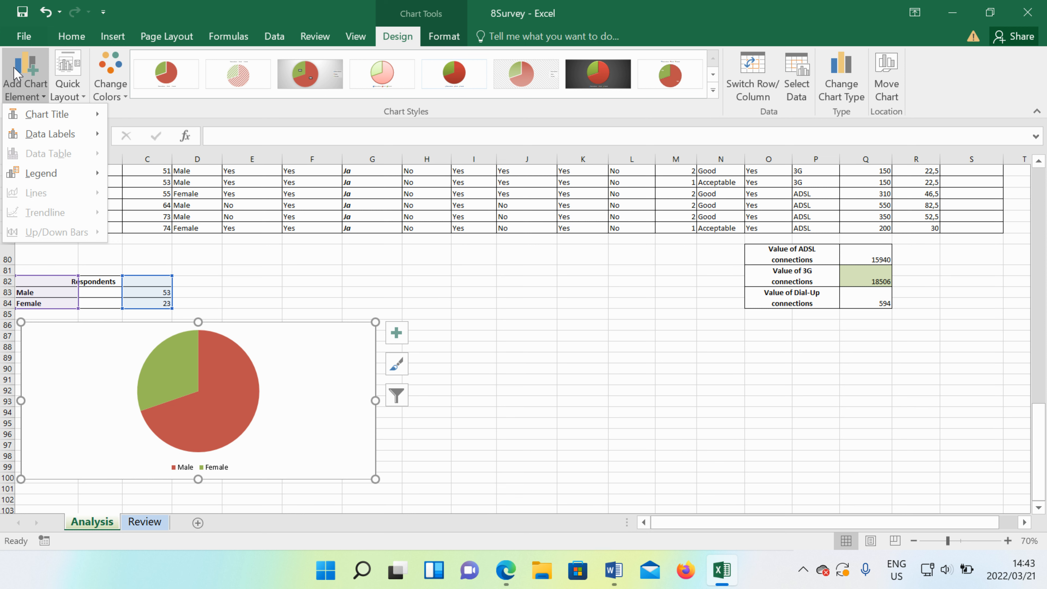
{"action": "mouse_move", "coordinate": [89, 135]}
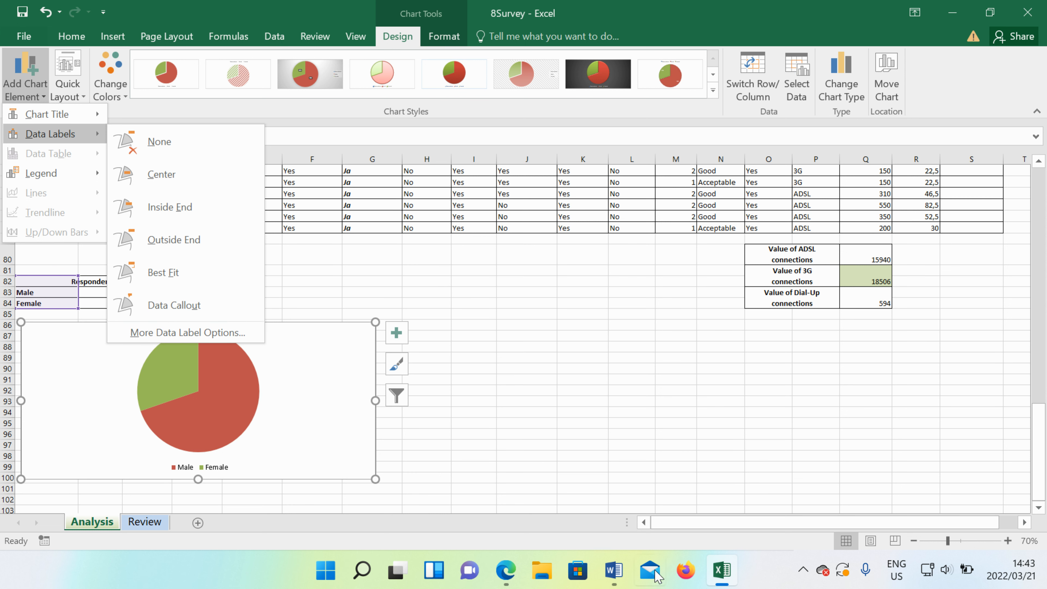
{"action": "left_click", "coordinate": [613, 576]}
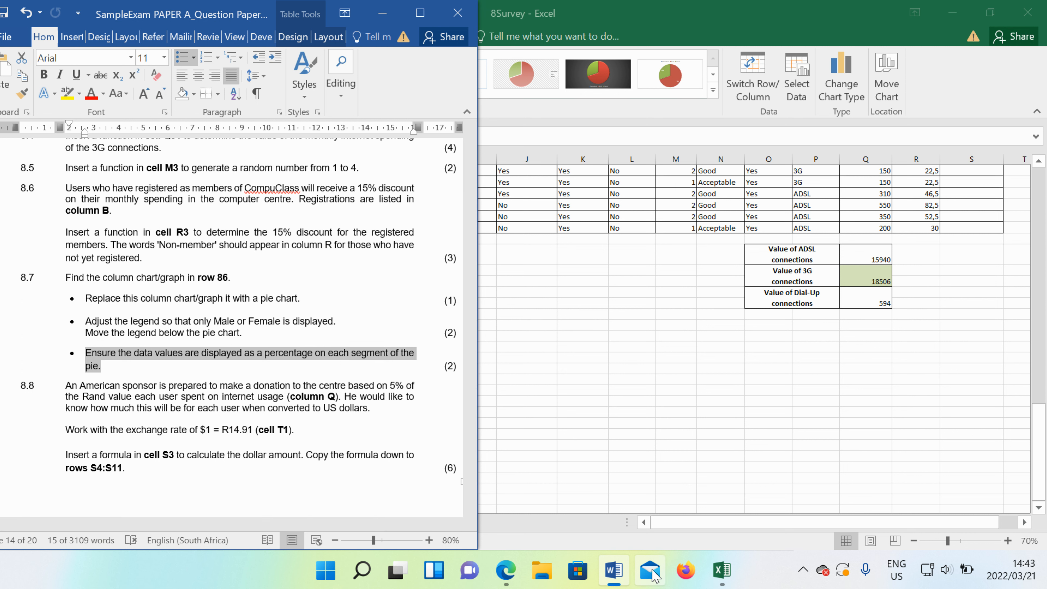
{"action": "left_click", "coordinate": [602, 445]}
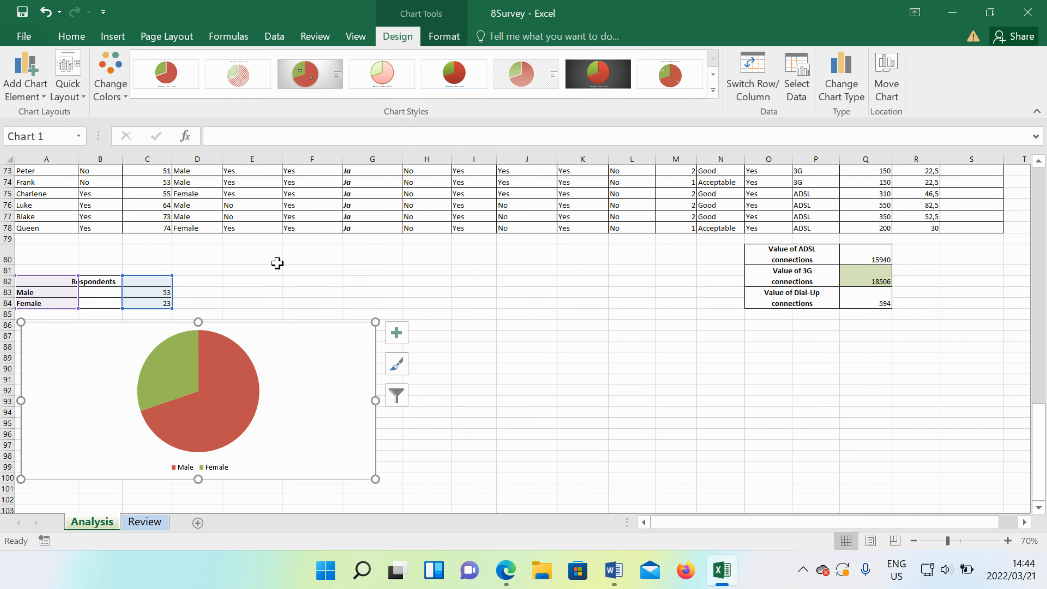
{"action": "left_click", "coordinate": [31, 77]}
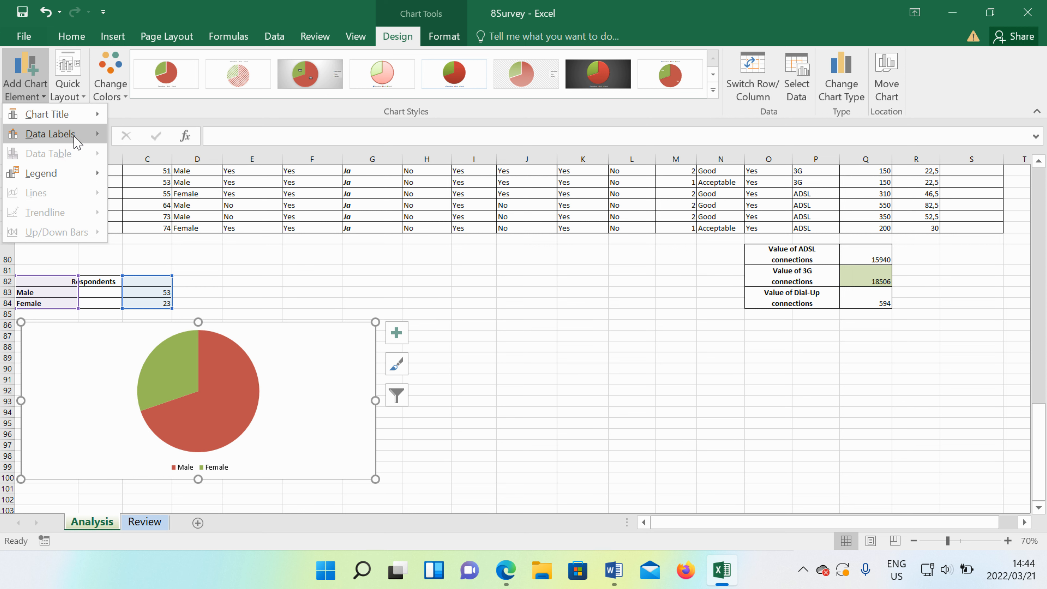
{"action": "mouse_move", "coordinate": [79, 134]}
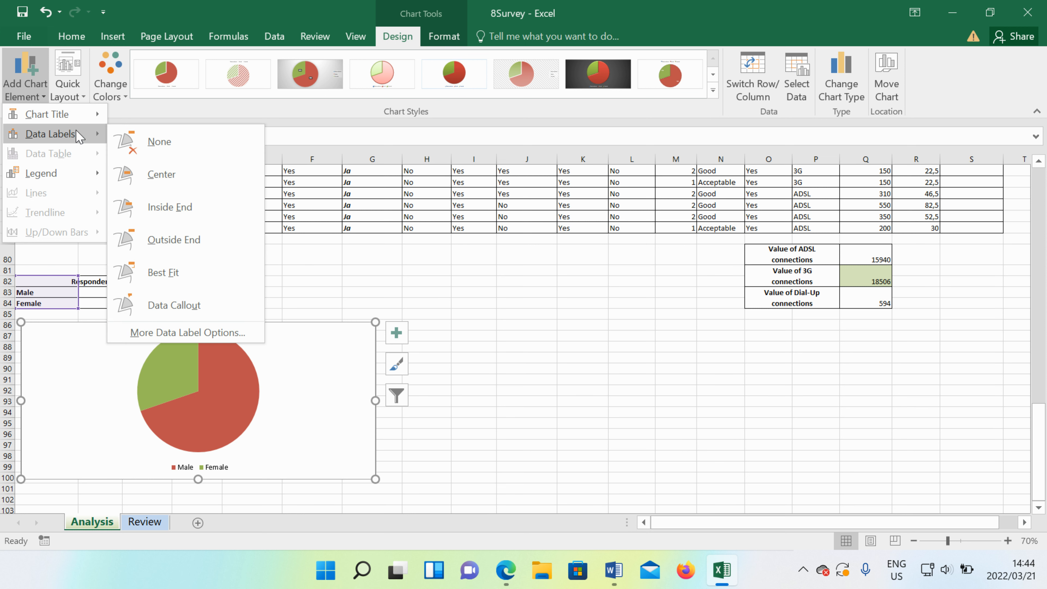
{"action": "left_click", "coordinate": [202, 247]}
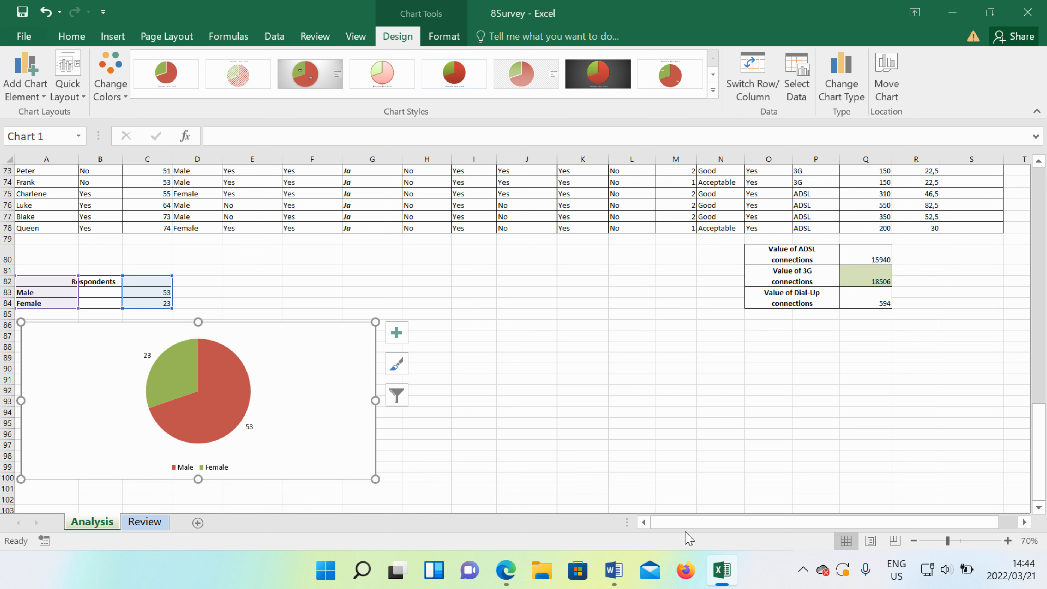
Switch to the Word question paper and highlight the first paragraph of question 8.8 to read it.
{"action": "left_click", "coordinate": [614, 570]}
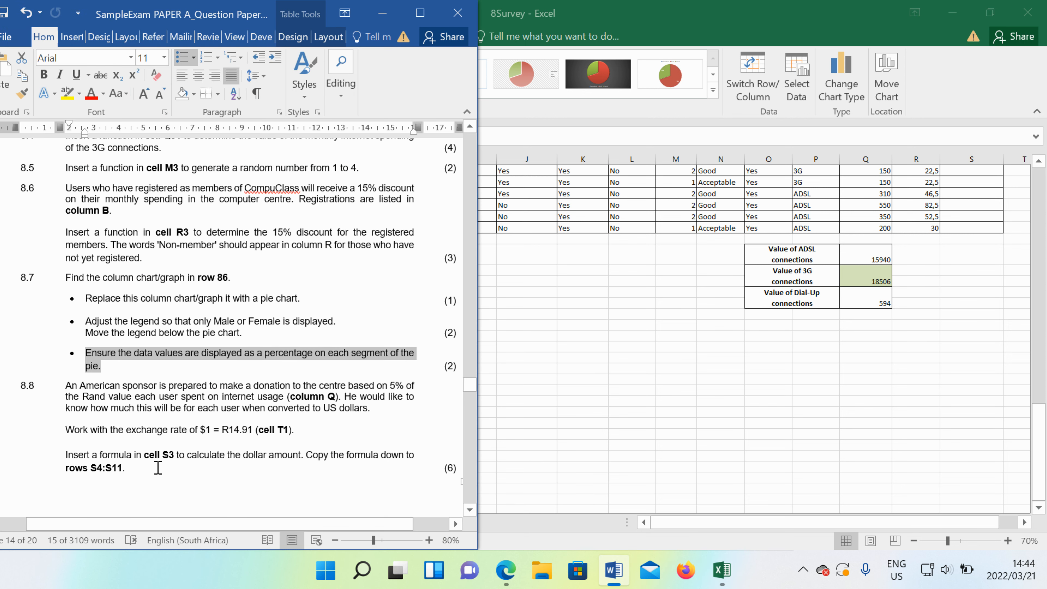
{"action": "scroll", "coordinate": [63, 420], "scroll_direction": "down", "scroll_amount": 2}
{"action": "left_click_drag", "start_coordinate": [69, 324], "coordinate": [380, 348]}
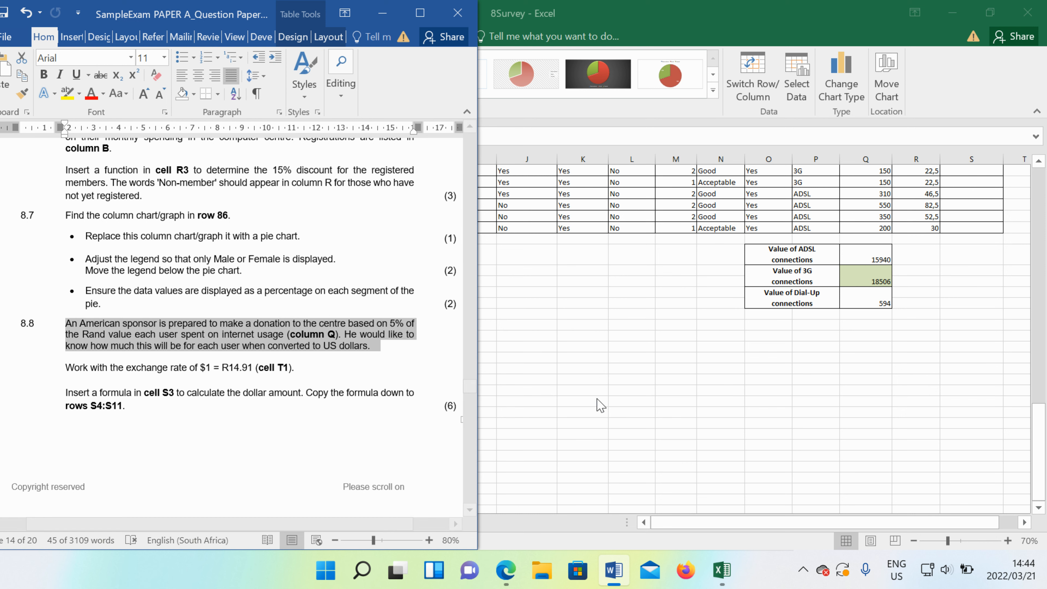
Return to the Excel workbook and select the Monthly Internet Spending column Q in the Analysis sheet to examine it.
{"action": "left_click", "coordinate": [599, 408]}
{"action": "left_click_drag", "start_coordinate": [708, 522], "coordinate": [751, 527]}
{"action": "scroll", "coordinate": [719, 385], "scroll_direction": "up", "scroll_amount": 5}
{"action": "scroll", "coordinate": [719, 385], "scroll_direction": "up", "scroll_amount": 19}
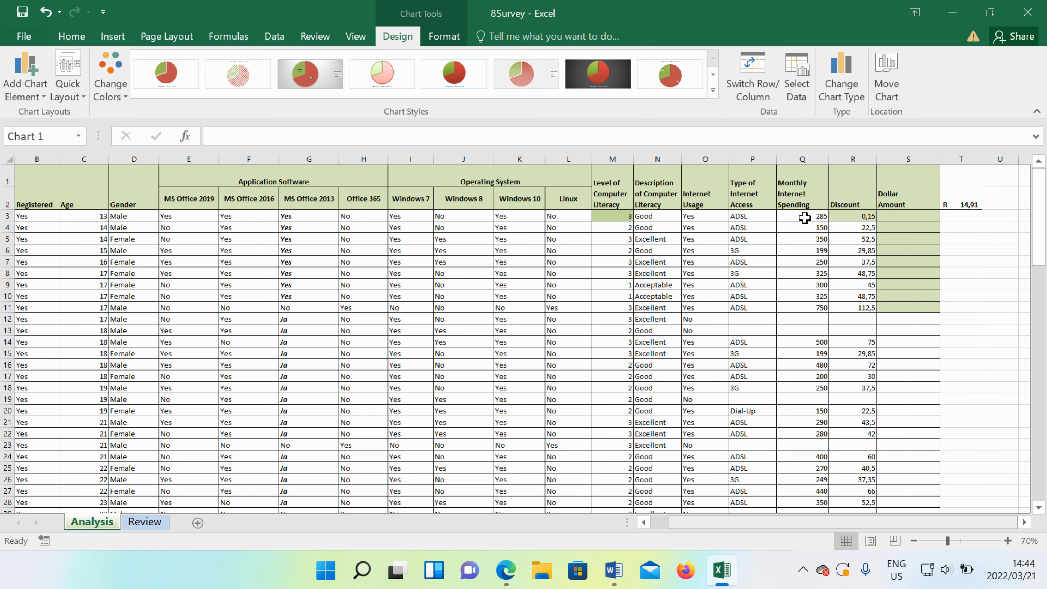
{"action": "left_click", "coordinate": [810, 159]}
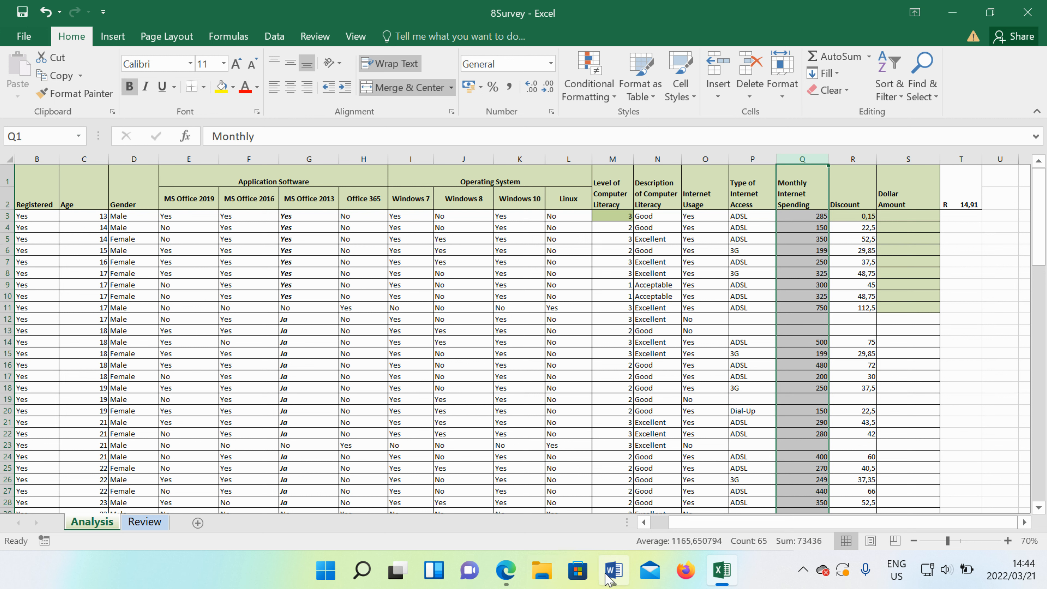
Reread question 8.8 in the Word question paper and examine exchange rate cell T1, column Q and the Dollar Amount cells in Excel.
{"action": "left_click", "coordinate": [614, 570]}
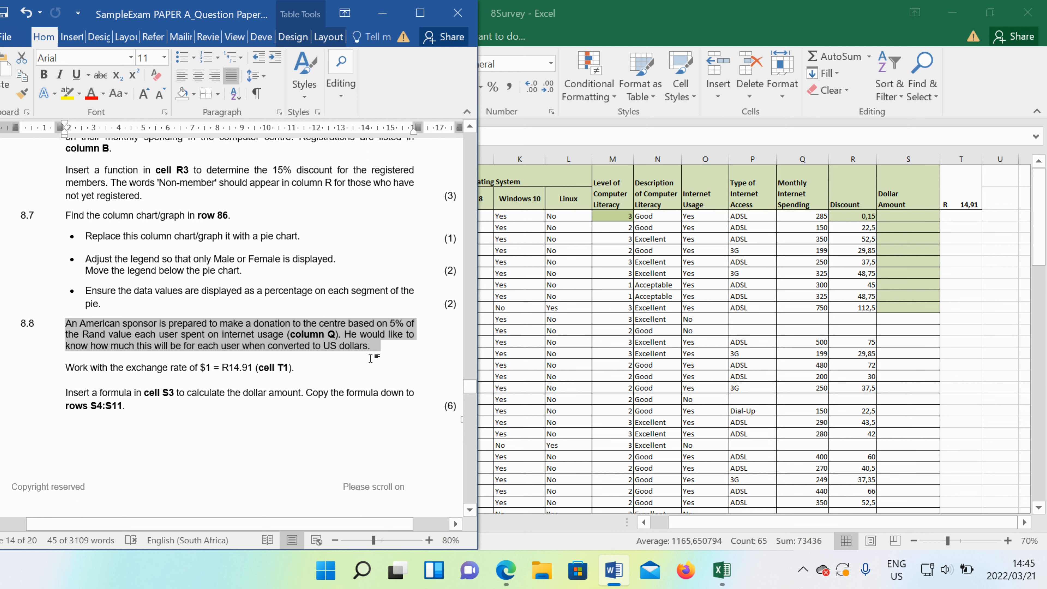
{"action": "left_click", "coordinate": [966, 201]}
{"action": "left_click", "coordinate": [965, 201]}
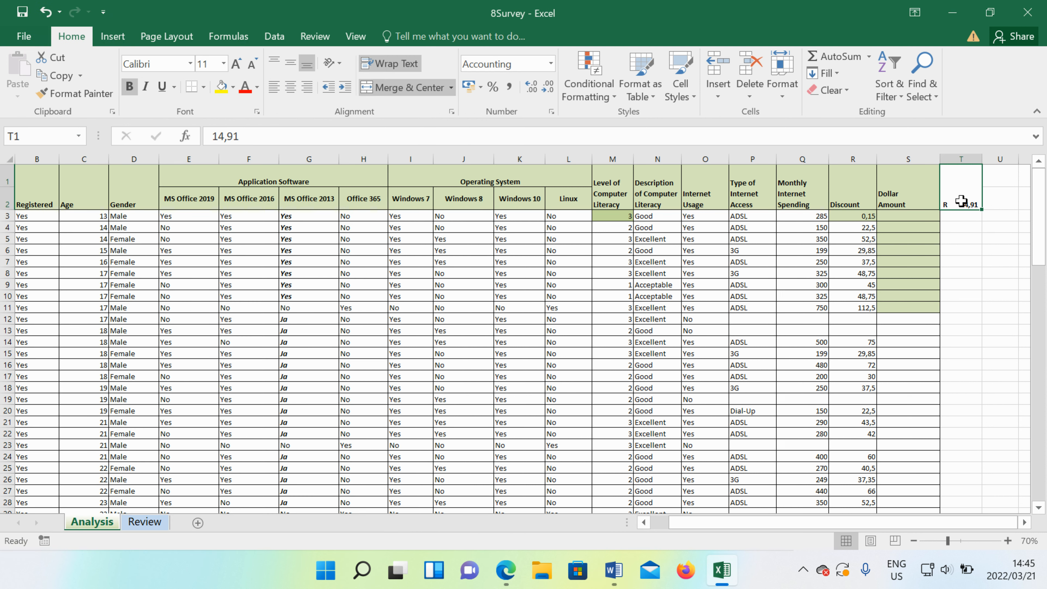
{"action": "left_click", "coordinate": [904, 214]}
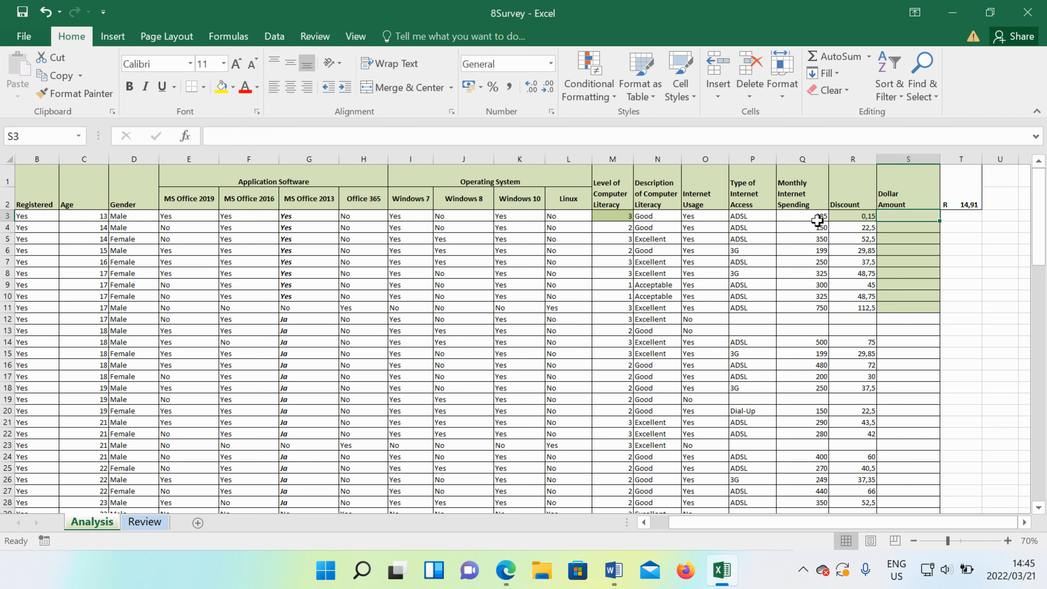
{"action": "left_click", "coordinate": [804, 157]}
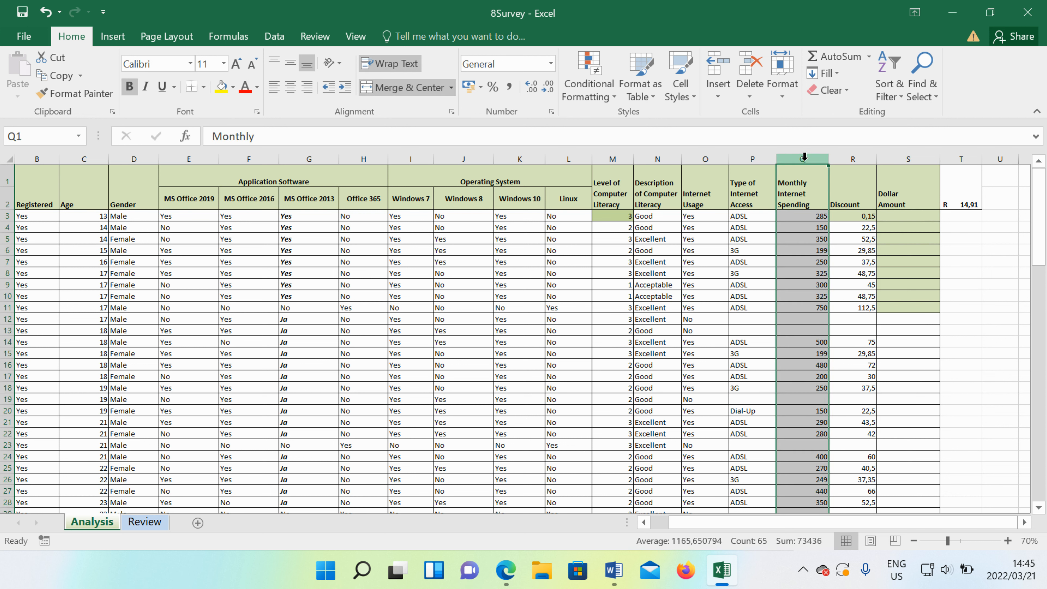
{"action": "left_click", "coordinate": [966, 191]}
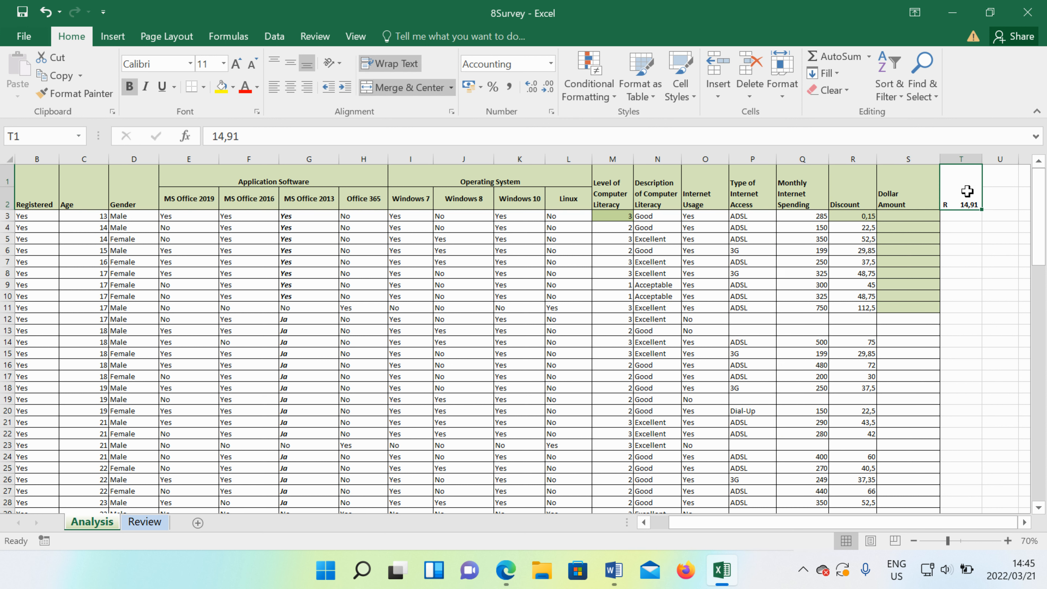
{"action": "left_click", "coordinate": [891, 215]}
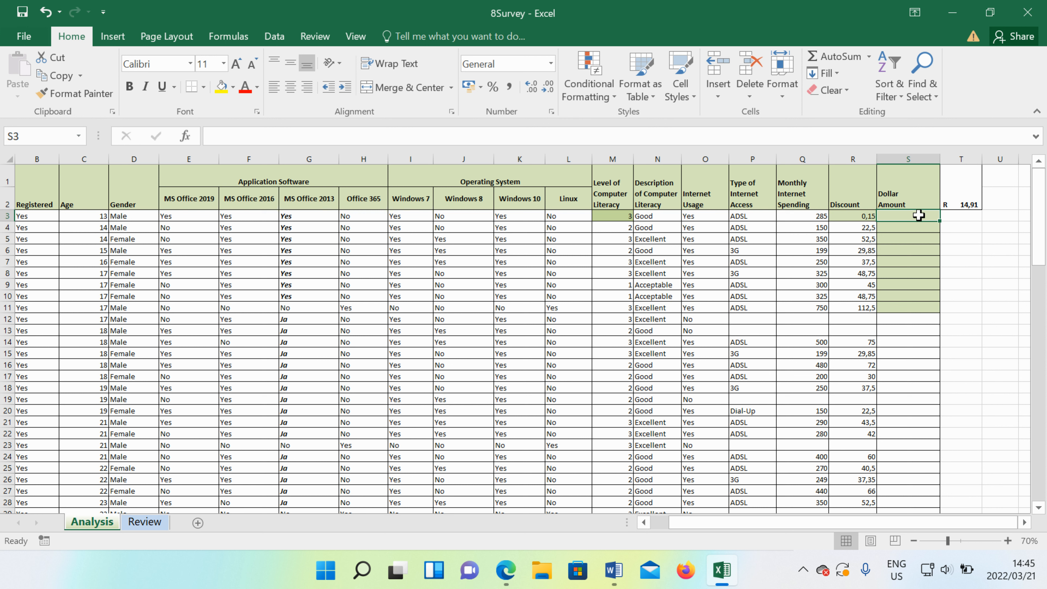
{"action": "left_click", "coordinate": [948, 197]}
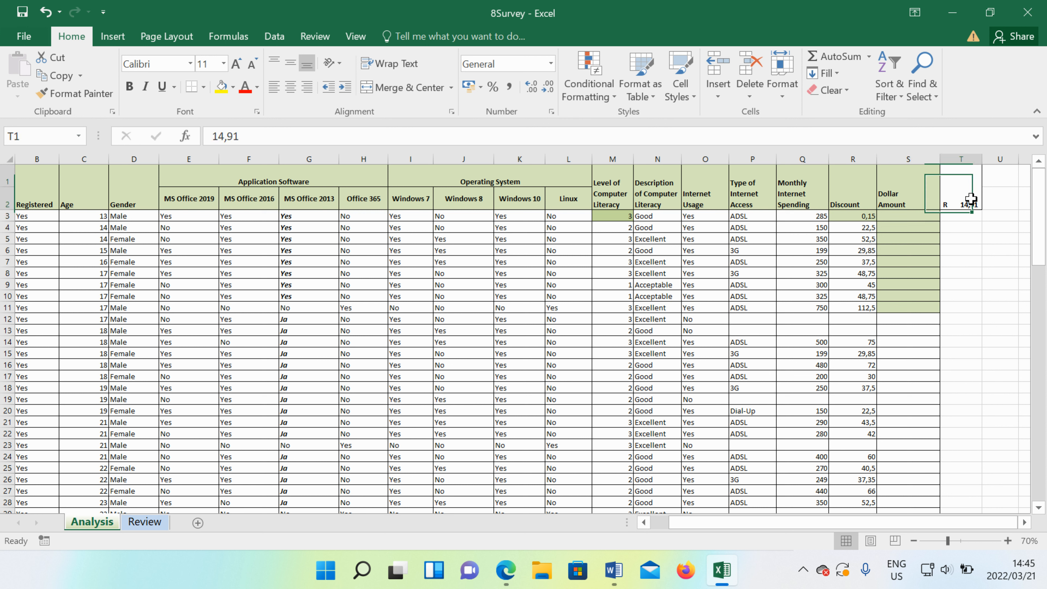
{"action": "left_click", "coordinate": [925, 230]}
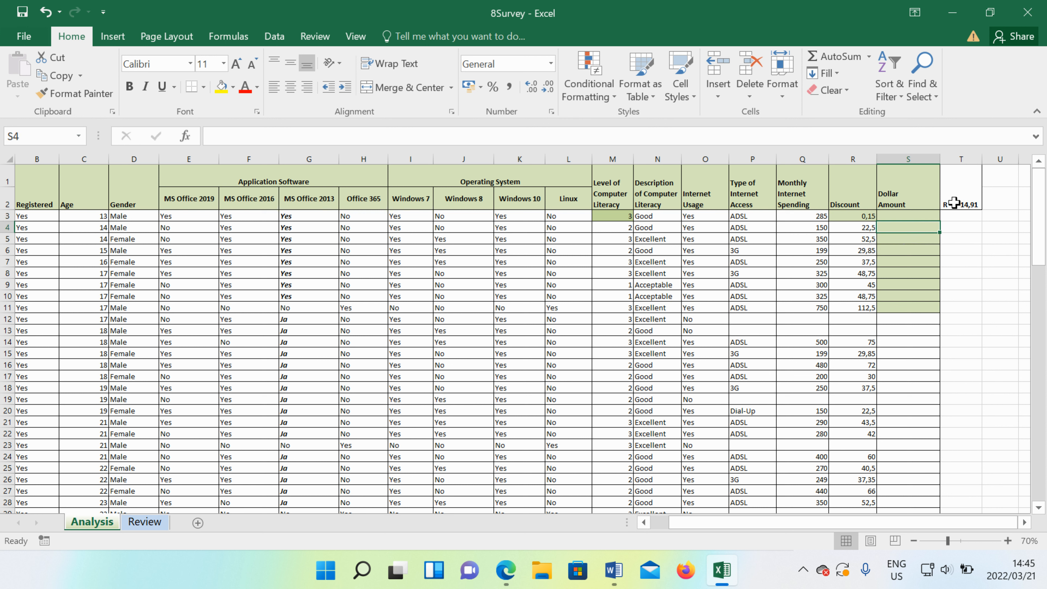
Enter a formula in cell S3 that multiplies the monthly internet spending by the exchange rate, =Q3*T1.
{"action": "left_click", "coordinate": [908, 215]}
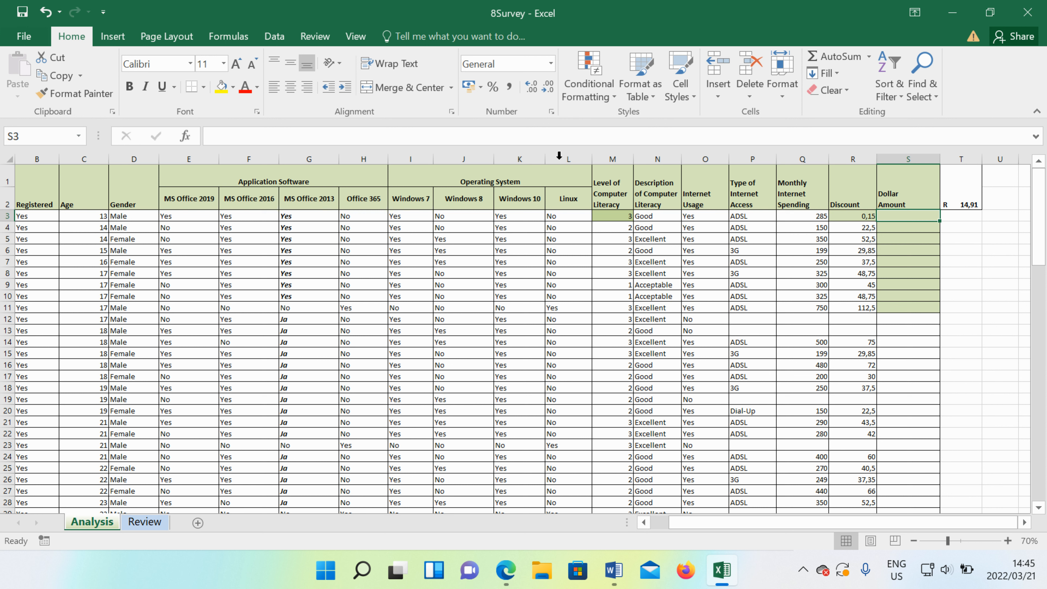
{"action": "left_click", "coordinate": [262, 136]}
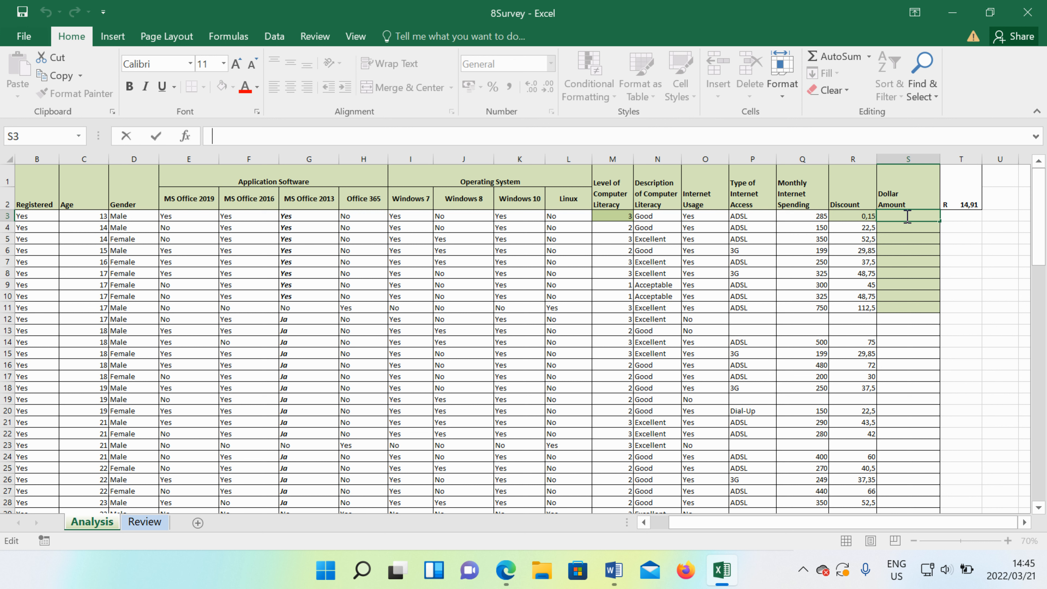
{"action": "type", "text": "="}
{"action": "left_click", "coordinate": [855, 227]}
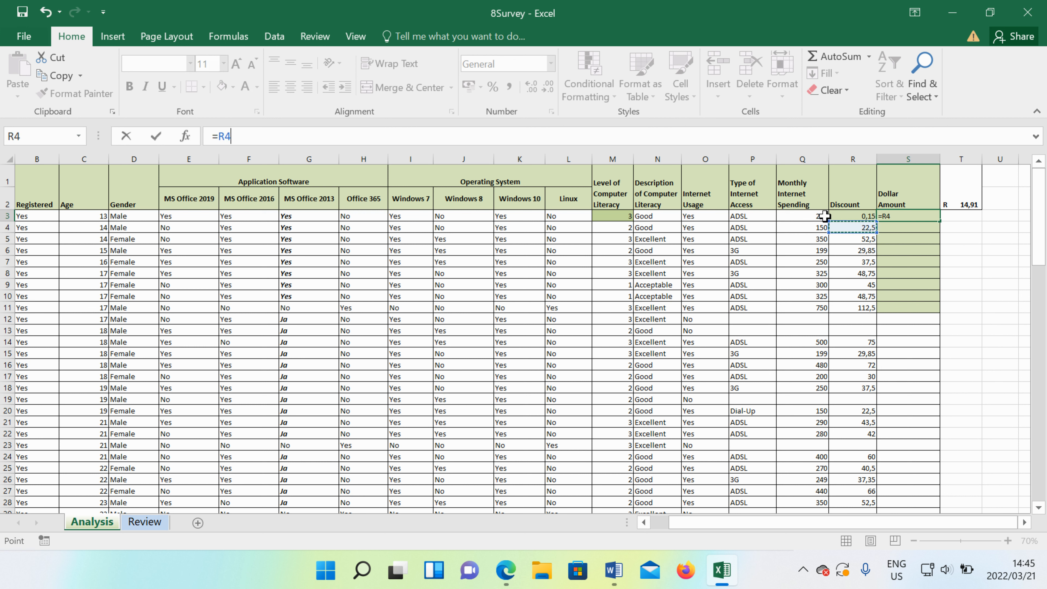
{"action": "left_click", "coordinate": [808, 213]}
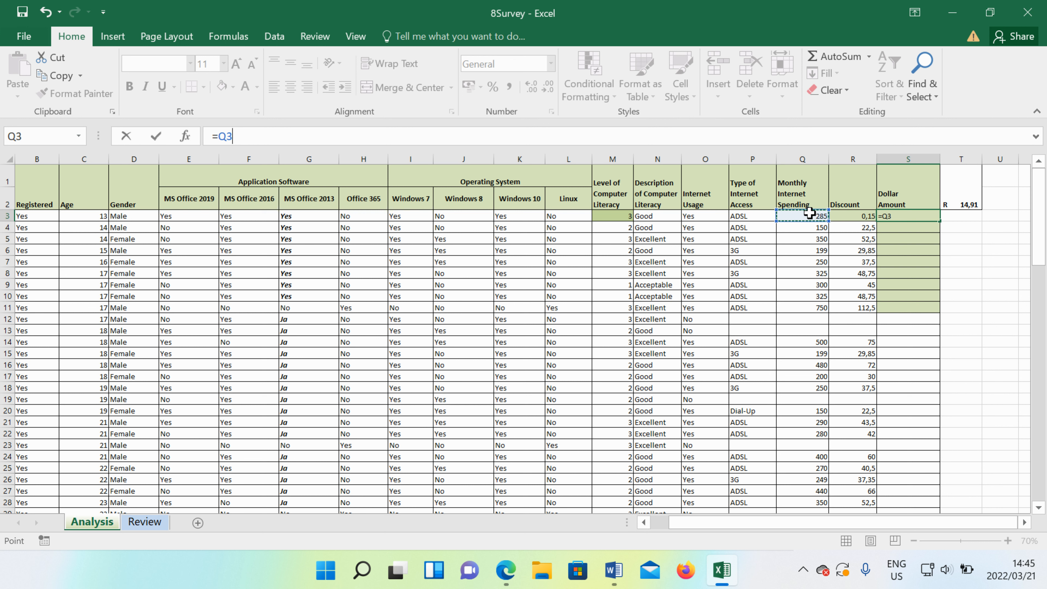
{"action": "type", "text": "*"}
{"action": "left_click", "coordinate": [962, 198]}
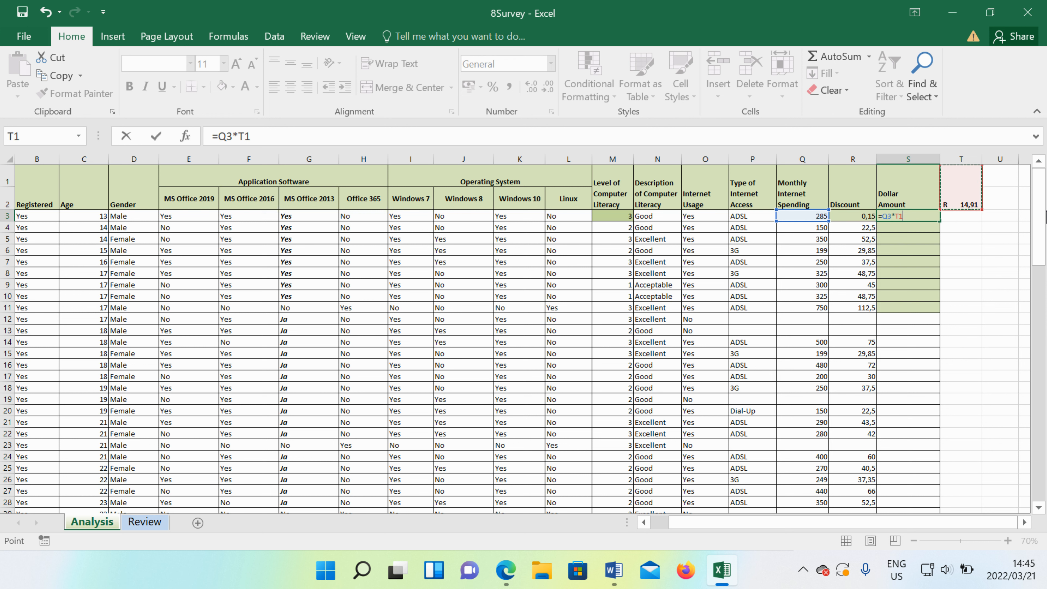
{"action": "key", "text": "Return"}
Copy the S3 formula down through S11 and inspect the copied formulas in the Dollar Amount column.
{"action": "left_click", "coordinate": [923, 215]}
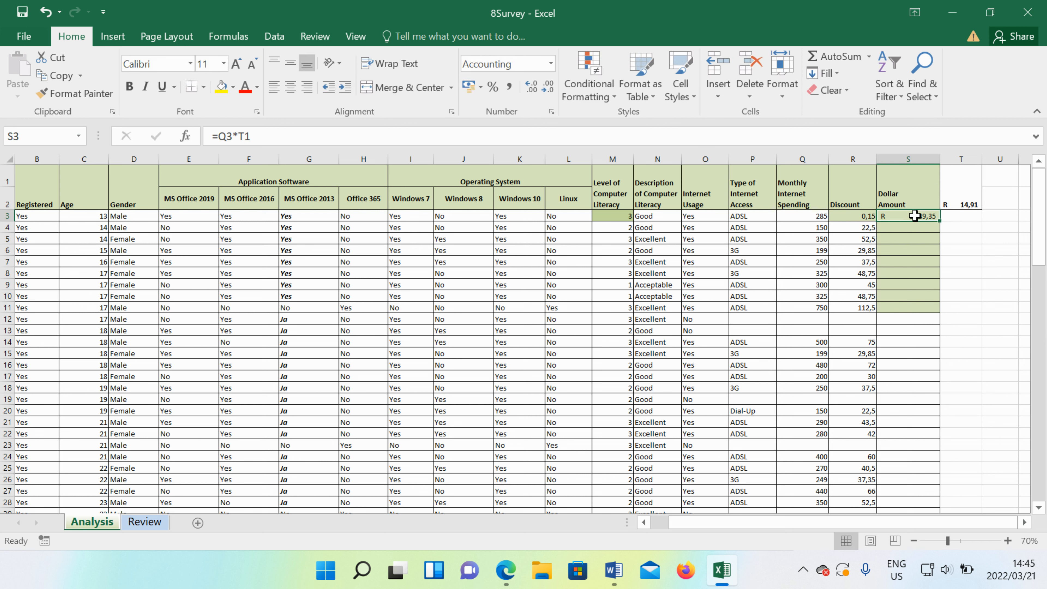
{"action": "left_click_drag", "start_coordinate": [939, 222], "coordinate": [954, 307]}
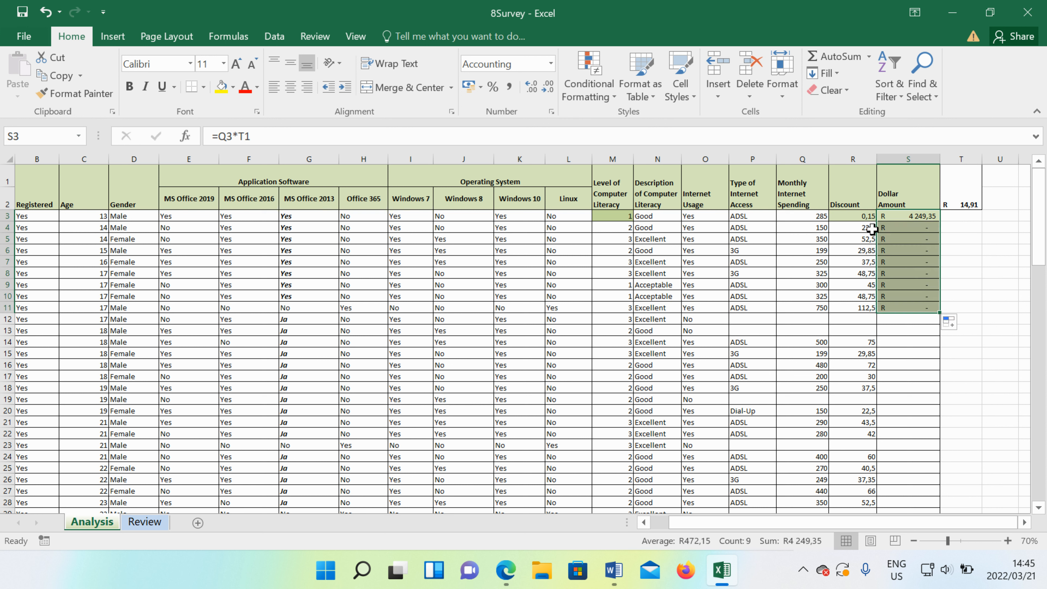
{"action": "left_click", "coordinate": [907, 228]}
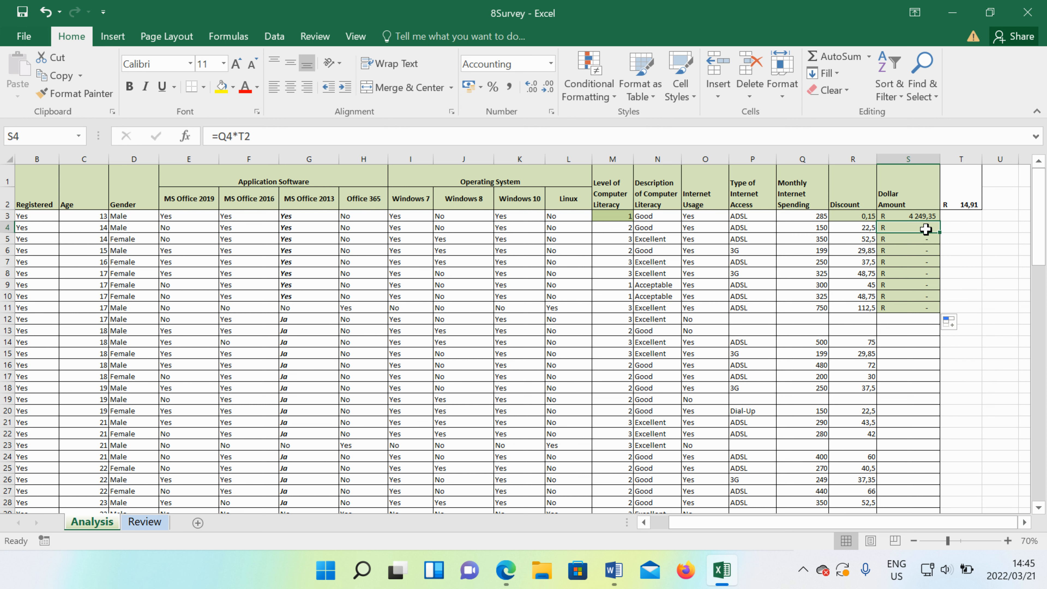
{"action": "left_click", "coordinate": [962, 217]}
{"action": "left_click", "coordinate": [920, 229]}
{"action": "left_click", "coordinate": [926, 259]}
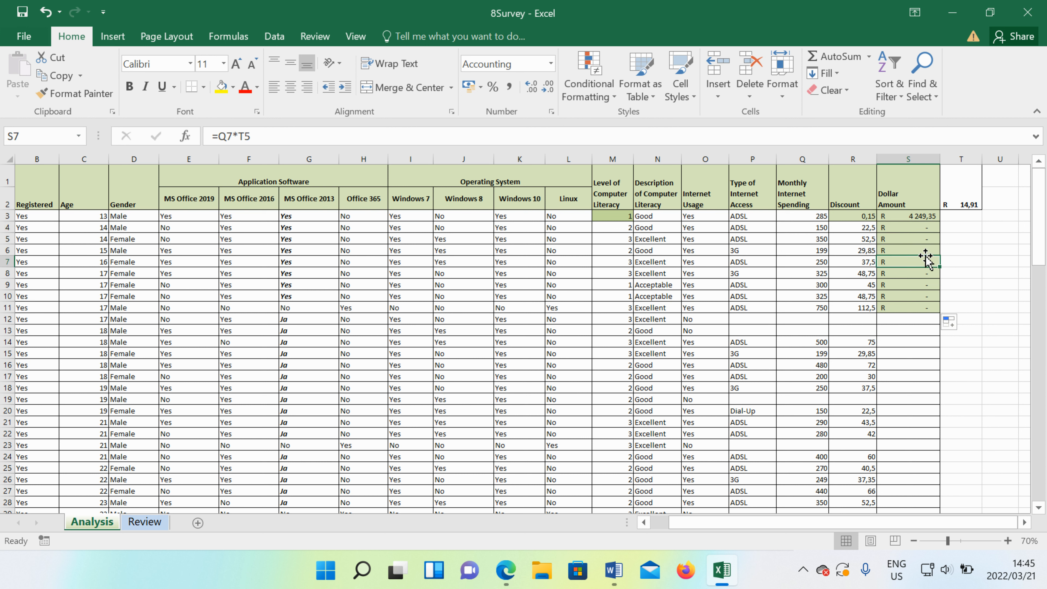
{"action": "left_click", "coordinate": [926, 273]}
{"action": "left_click", "coordinate": [928, 288]}
{"action": "left_click", "coordinate": [928, 296]}
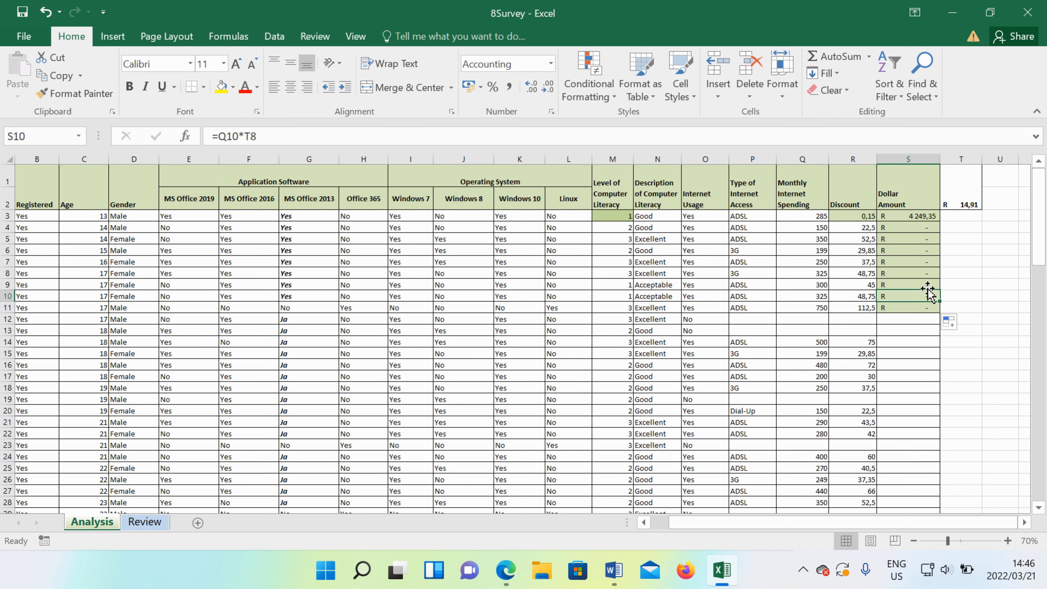
{"action": "left_click_drag", "start_coordinate": [268, 137], "coordinate": [211, 136]}
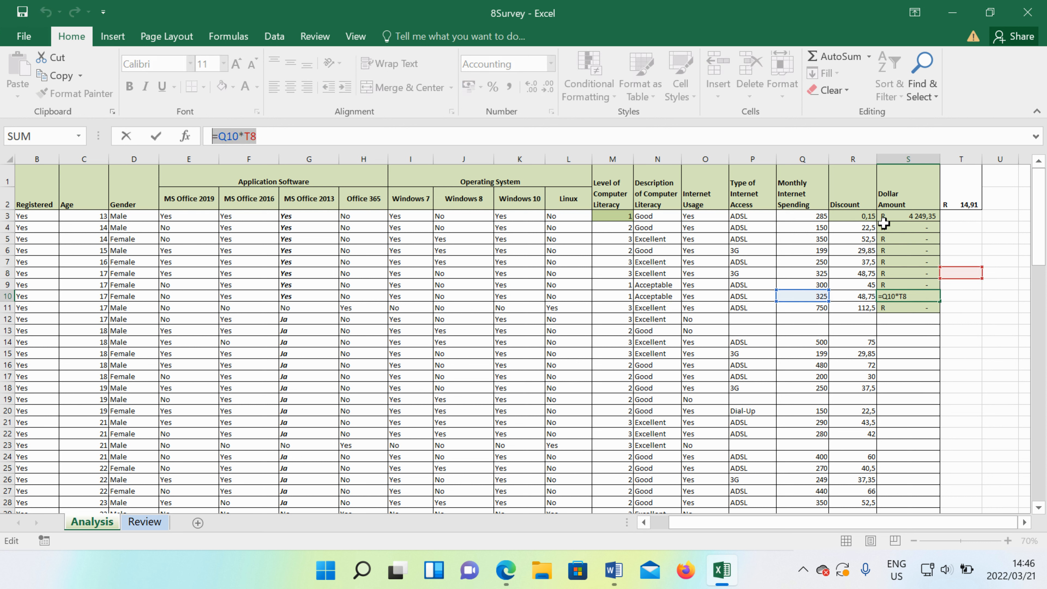
{"action": "type", "text": "="}
{"action": "left_click", "coordinate": [948, 216]}
{"action": "left_click", "coordinate": [953, 227]}
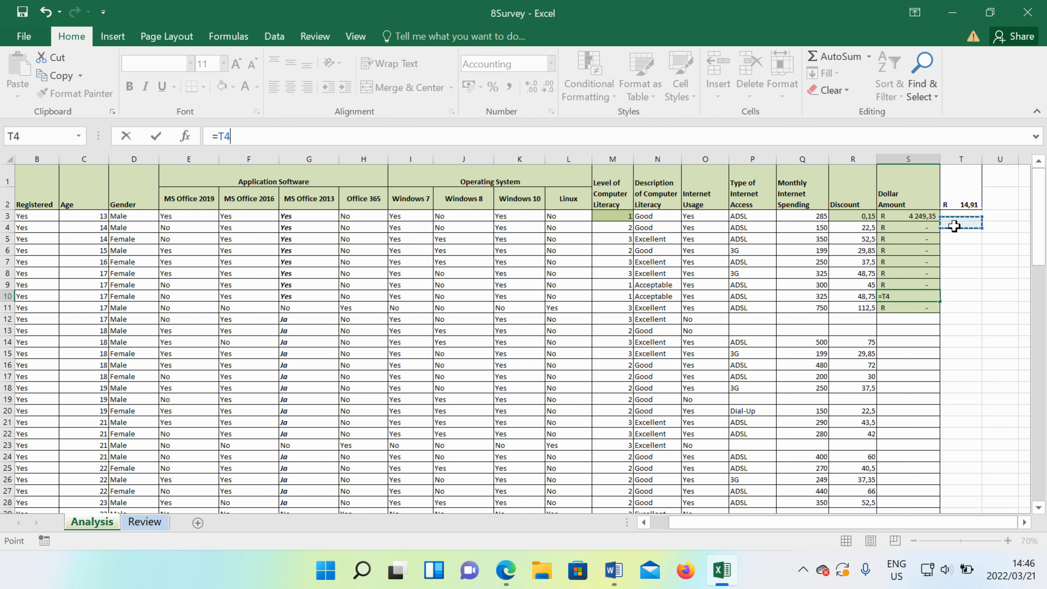
{"action": "left_click", "coordinate": [960, 239]}
{"action": "left_click", "coordinate": [957, 250]}
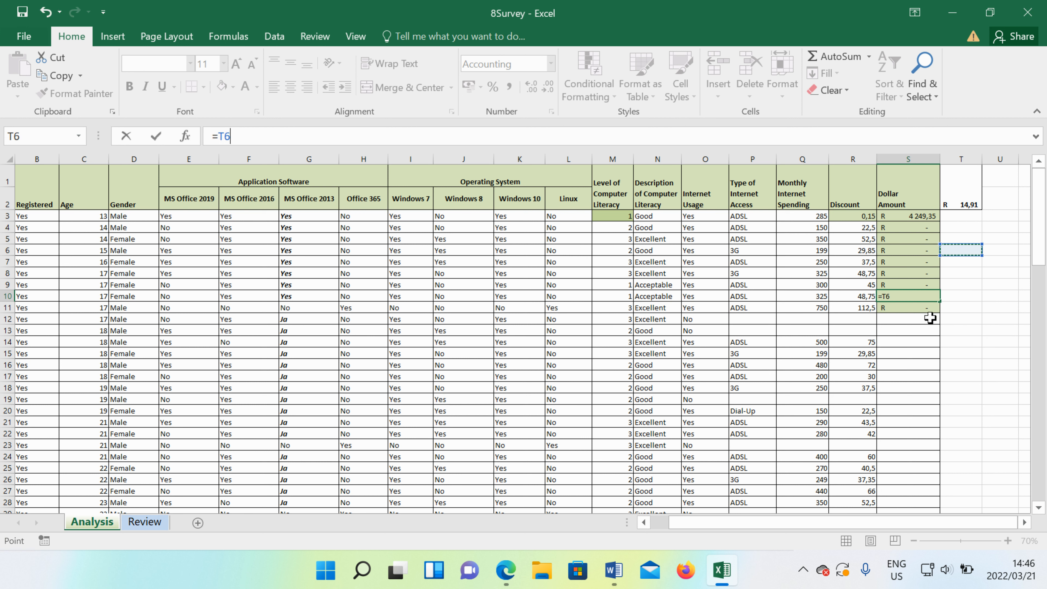
{"action": "left_click", "coordinate": [911, 309]}
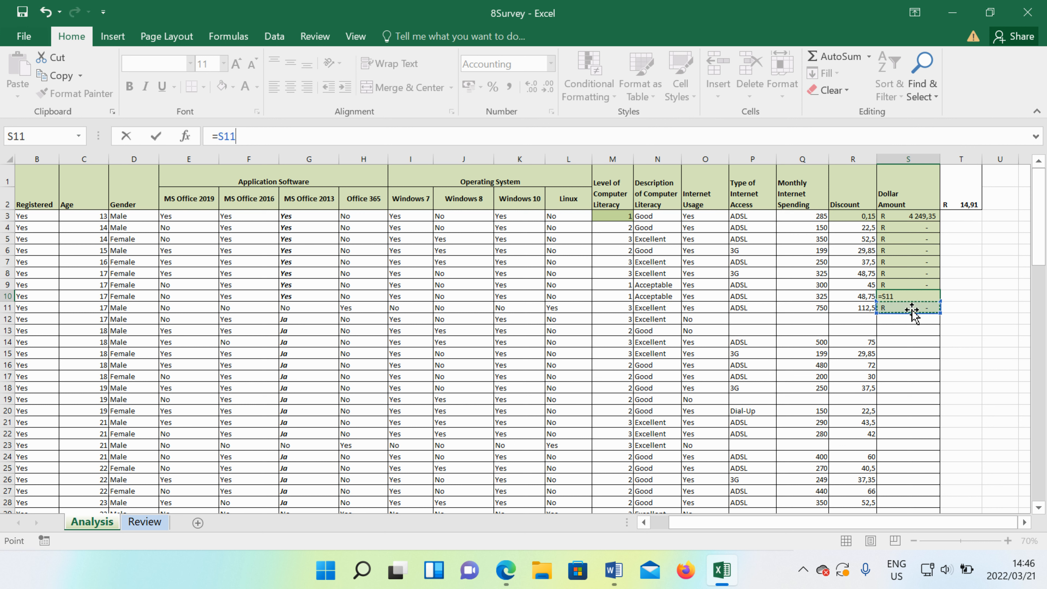
{"action": "key", "text": "ctrl+z"}
{"action": "key", "text": "ctrl+z"}
Clear the copied formulas from S4:S11 and examine the S3 formula and the exchange rate cell T1.
{"action": "left_click_drag", "start_coordinate": [923, 305], "coordinate": [898, 227]}
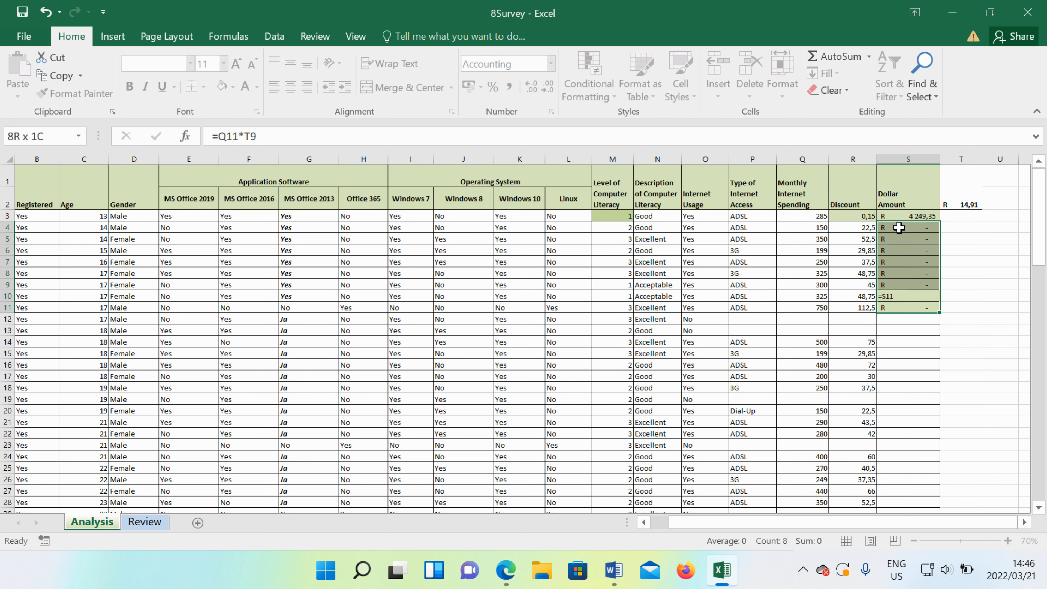
{"action": "key", "text": "Delete"}
{"action": "left_click", "coordinate": [915, 216]}
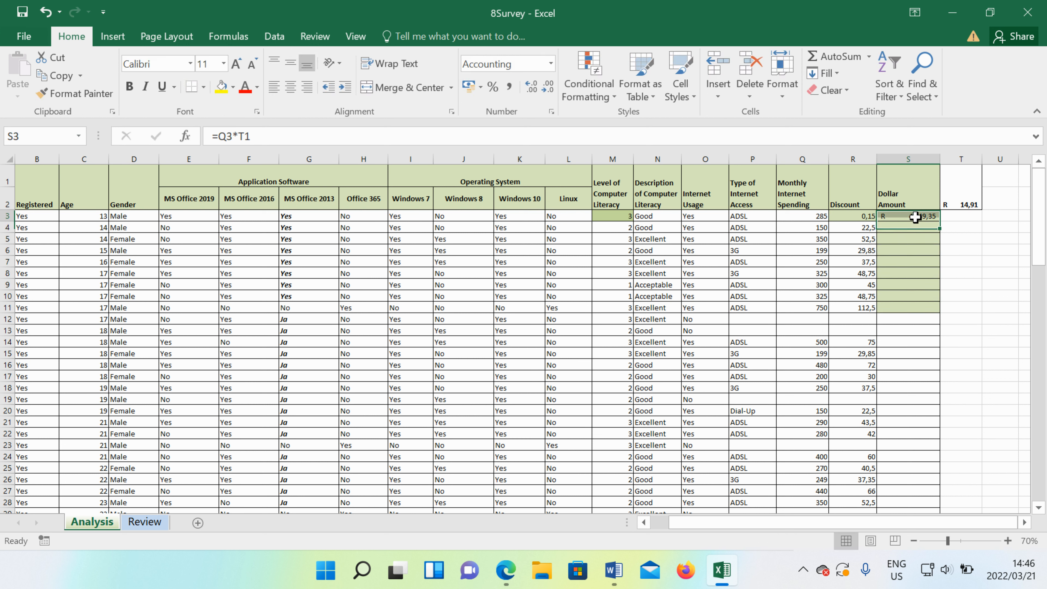
{"action": "left_click", "coordinate": [972, 192]}
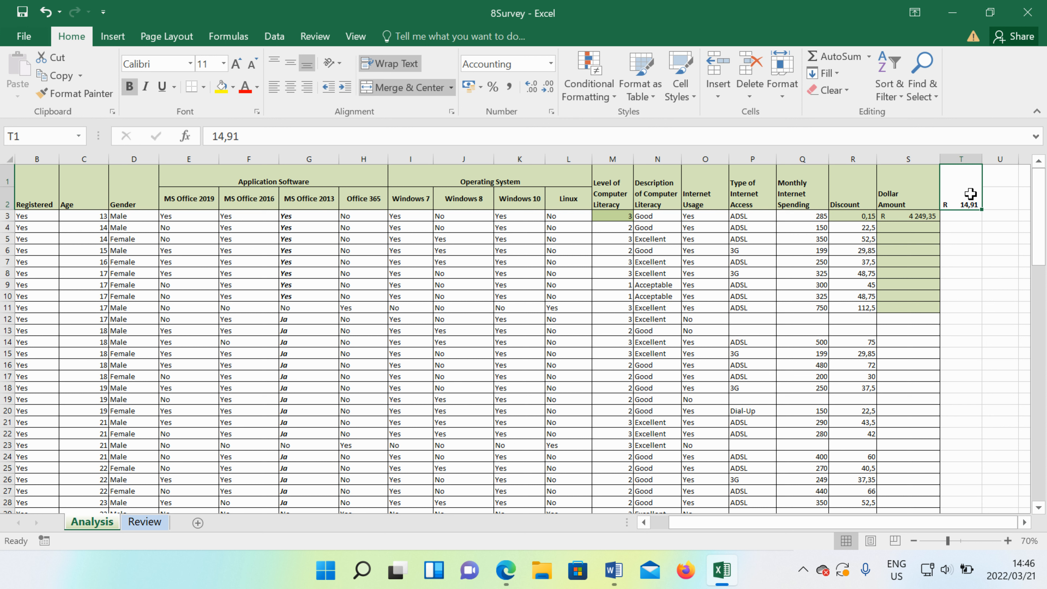
Make the exchange rate reference in S3 absolute, giving =Q3*$T$1, and copy the formula down to S4:S11.
{"action": "left_click", "coordinate": [915, 217]}
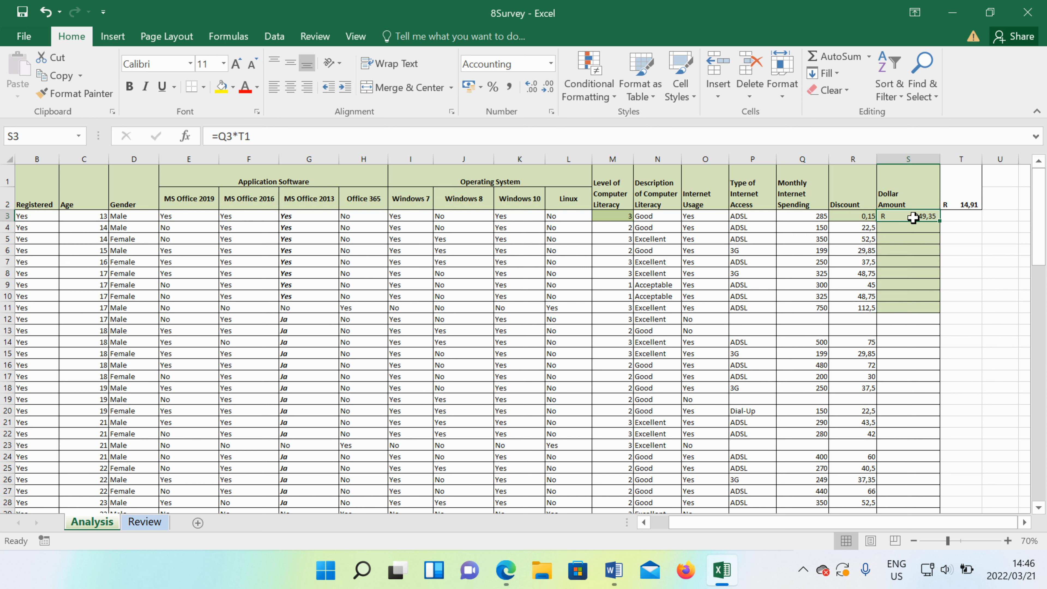
{"action": "left_click", "coordinate": [258, 142]}
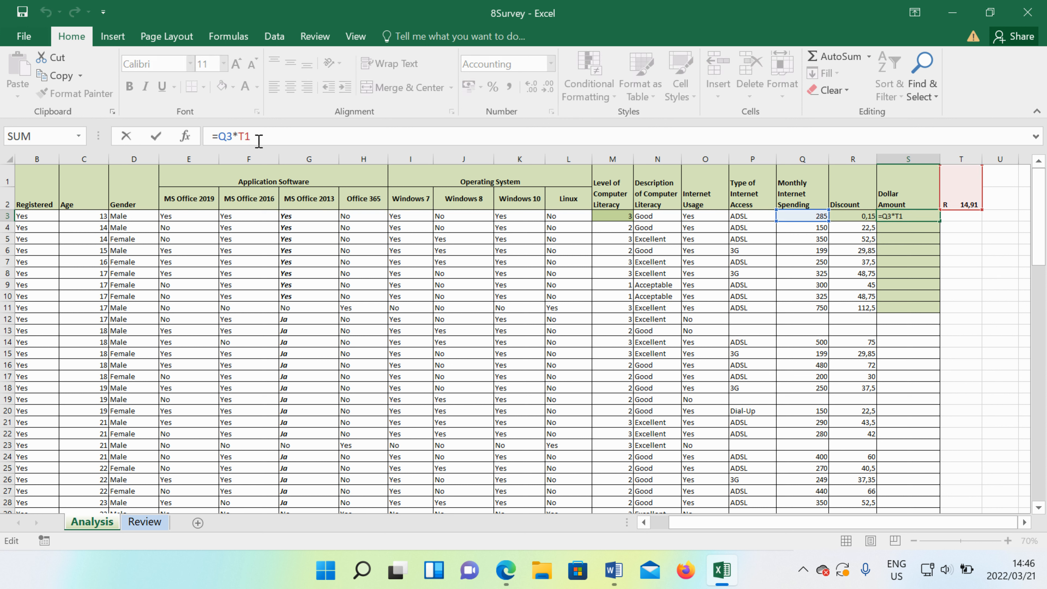
{"action": "key", "text": "XF86MonBrightnessUp"}
{"action": "key", "text": "F4"}
{"action": "left_click_drag", "start_coordinate": [268, 135], "coordinate": [260, 136]}
{"action": "left_click", "coordinate": [351, 142]}
{"action": "key", "text": "Return"}
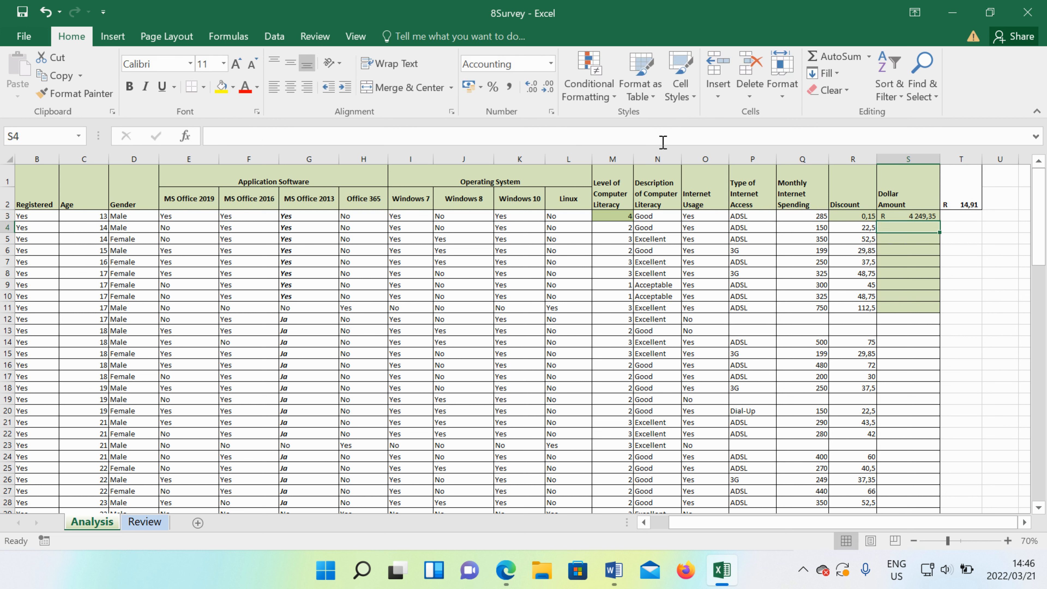
{"action": "left_click", "coordinate": [917, 216]}
{"action": "left_click_drag", "start_coordinate": [939, 219], "coordinate": [943, 310]}
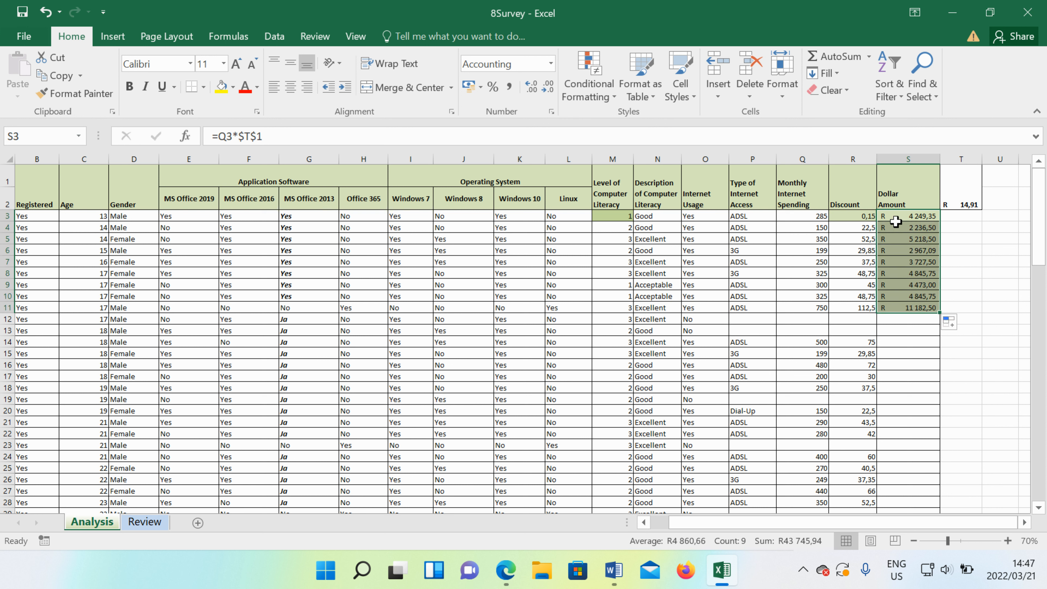
{"action": "left_click", "coordinate": [904, 227]}
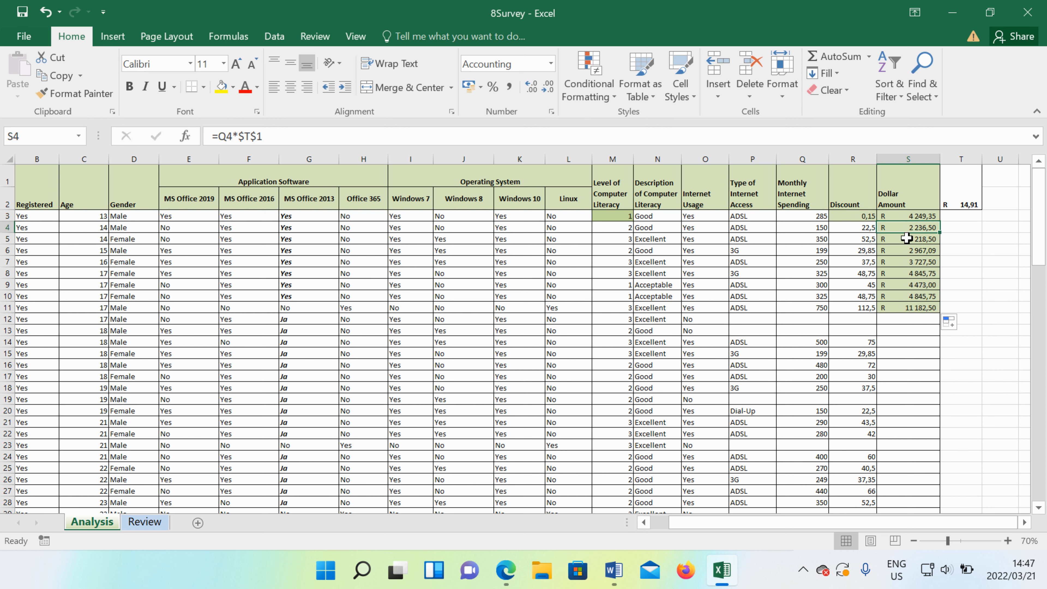
{"action": "left_click_drag", "start_coordinate": [281, 135], "coordinate": [209, 136]}
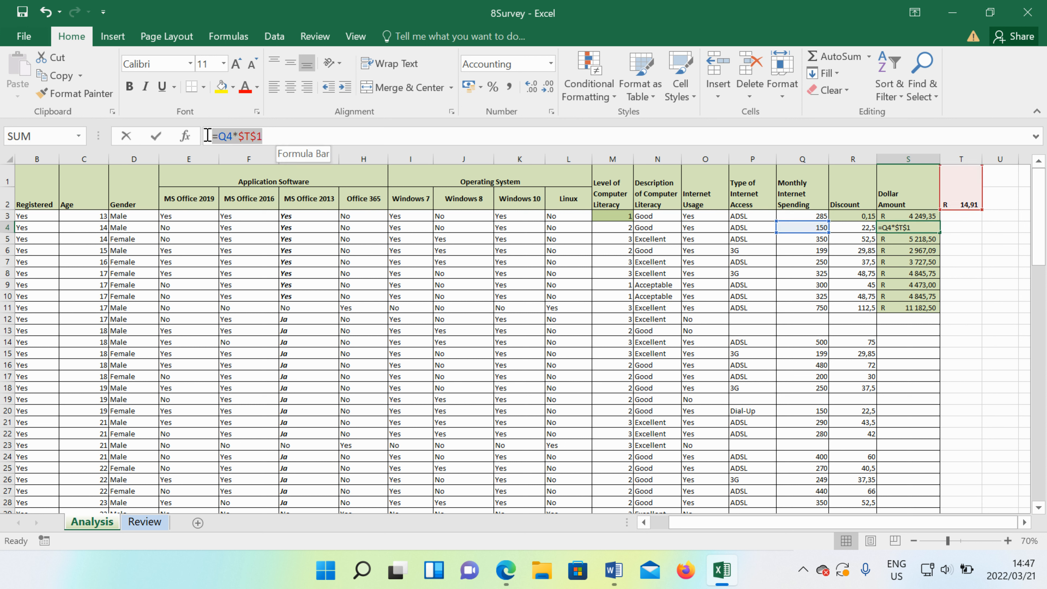
{"action": "left_click", "coordinate": [901, 241]}
{"action": "left_click_drag", "start_coordinate": [1003, 237], "coordinate": [1006, 252]}
{"action": "key", "text": "ctrl+z"}
{"action": "left_click", "coordinate": [923, 216]}
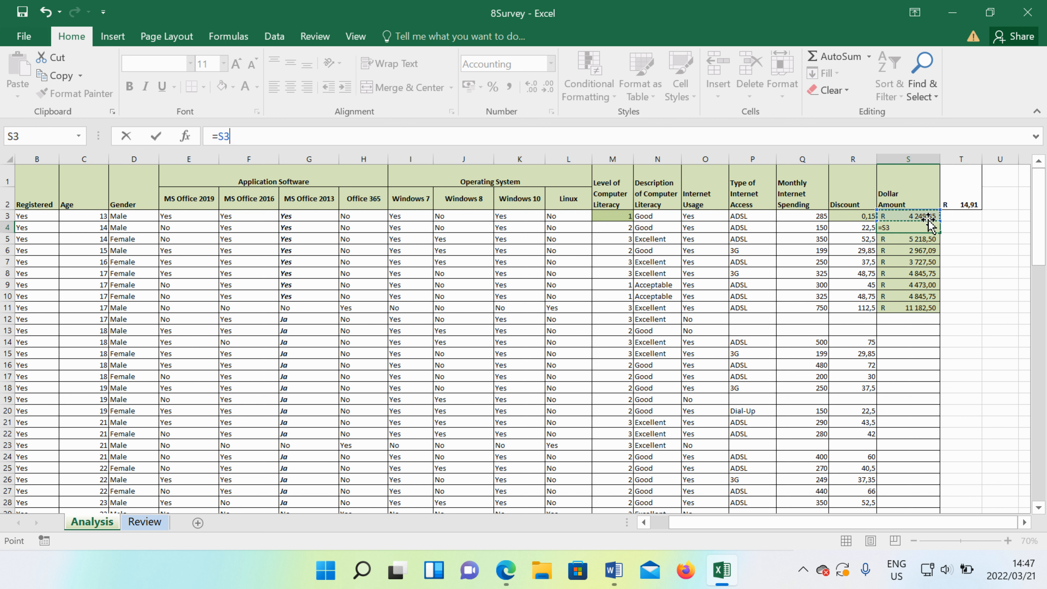
{"action": "key", "text": "ctrl+z"}
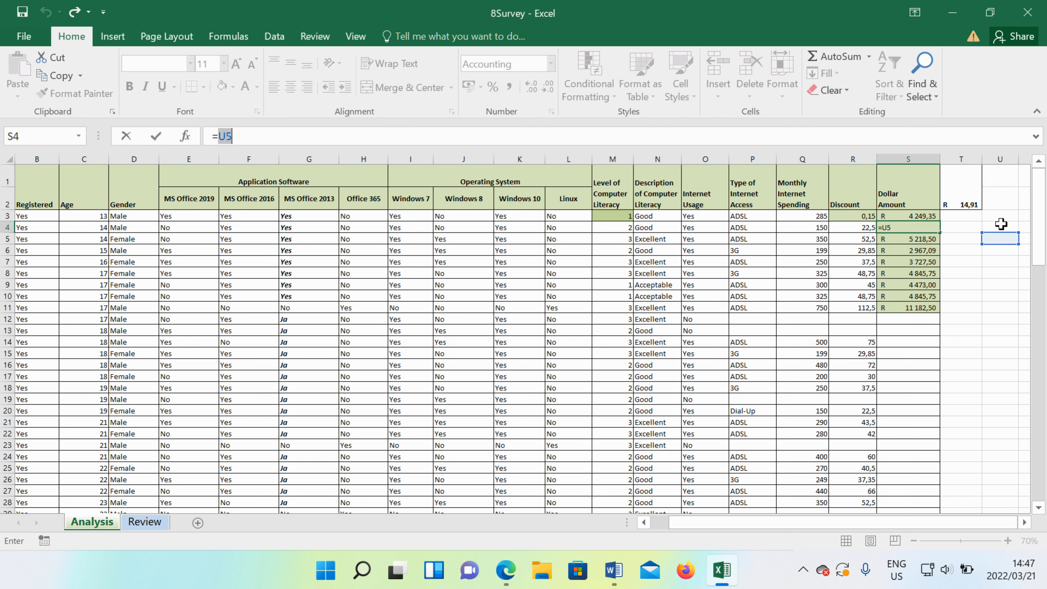
{"action": "key", "text": "Escape"}
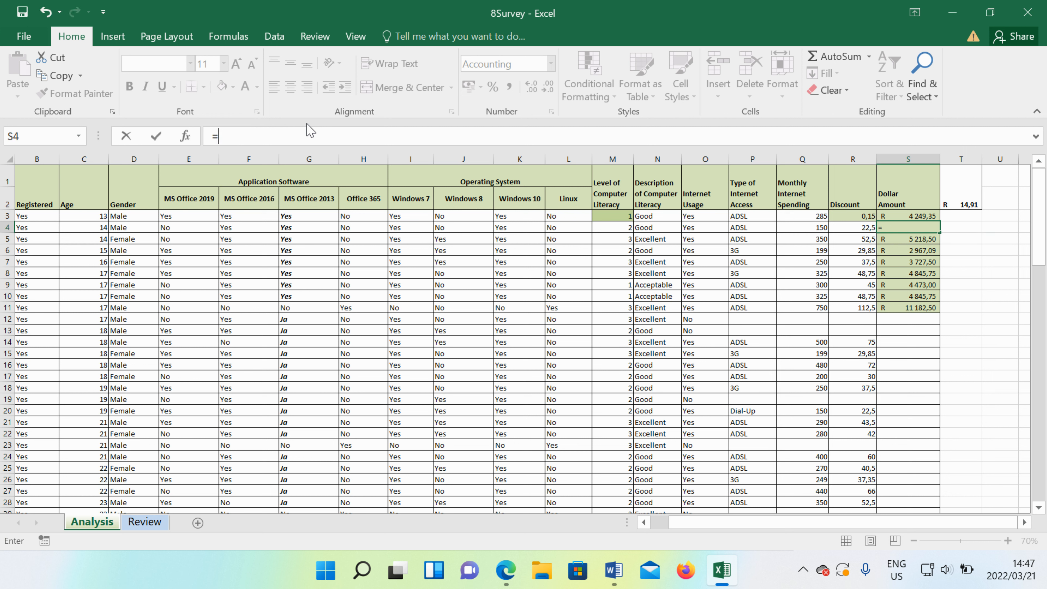
{"action": "left_click", "coordinate": [884, 317]}
Copy the S3 formula down again through S10 and check the formulas in the Dollar Amount cells.
{"action": "left_click", "coordinate": [906, 216]}
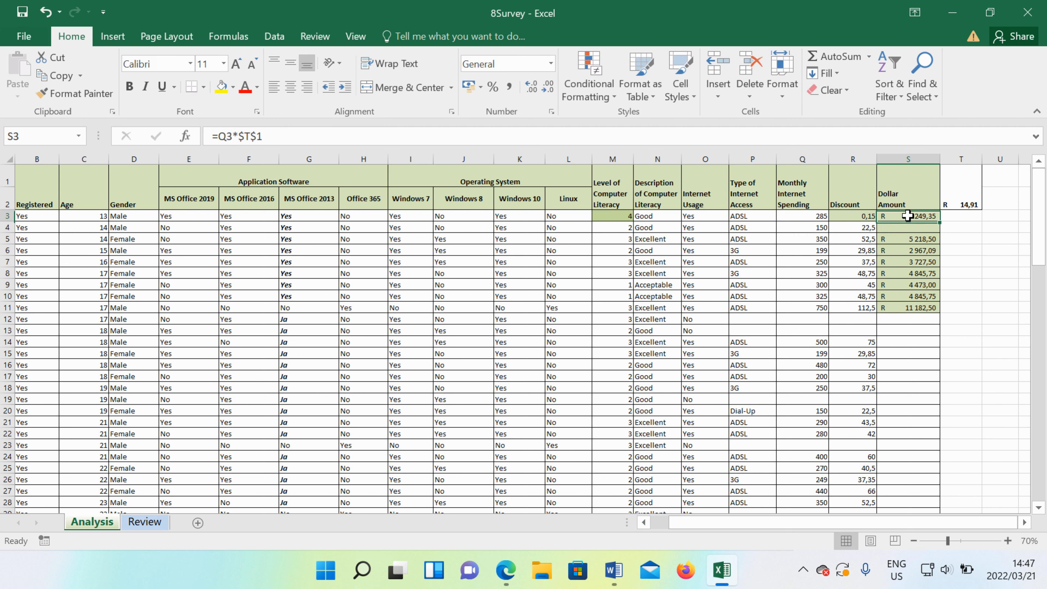
{"action": "left_click_drag", "start_coordinate": [938, 221], "coordinate": [928, 304]}
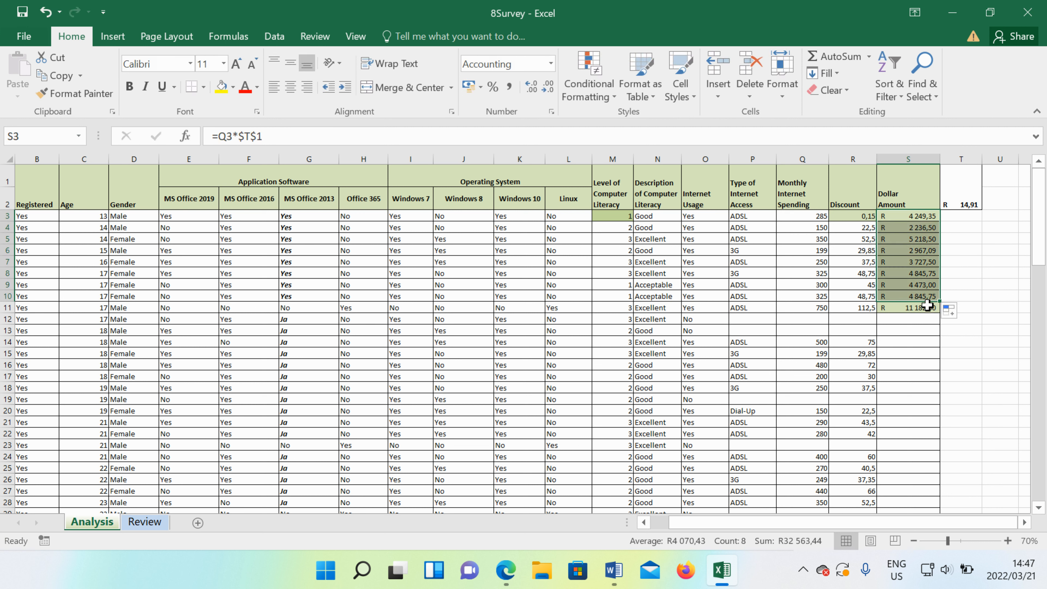
{"action": "left_click", "coordinate": [897, 239]}
{"action": "left_click_drag", "start_coordinate": [910, 251], "coordinate": [915, 263]}
{"action": "left_click", "coordinate": [916, 275]}
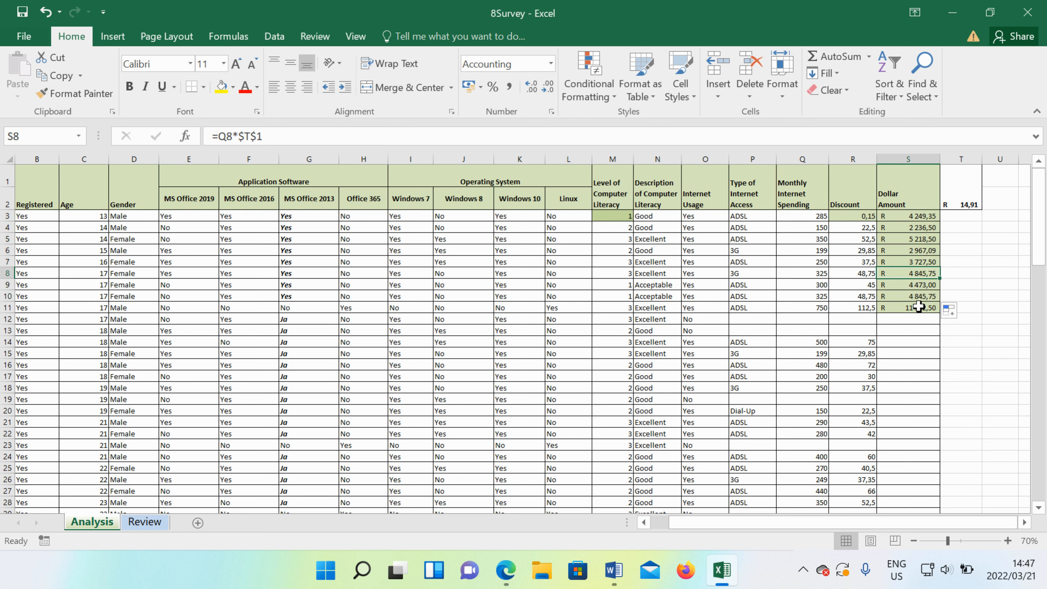
{"action": "left_click_drag", "start_coordinate": [919, 308], "coordinate": [919, 296]}
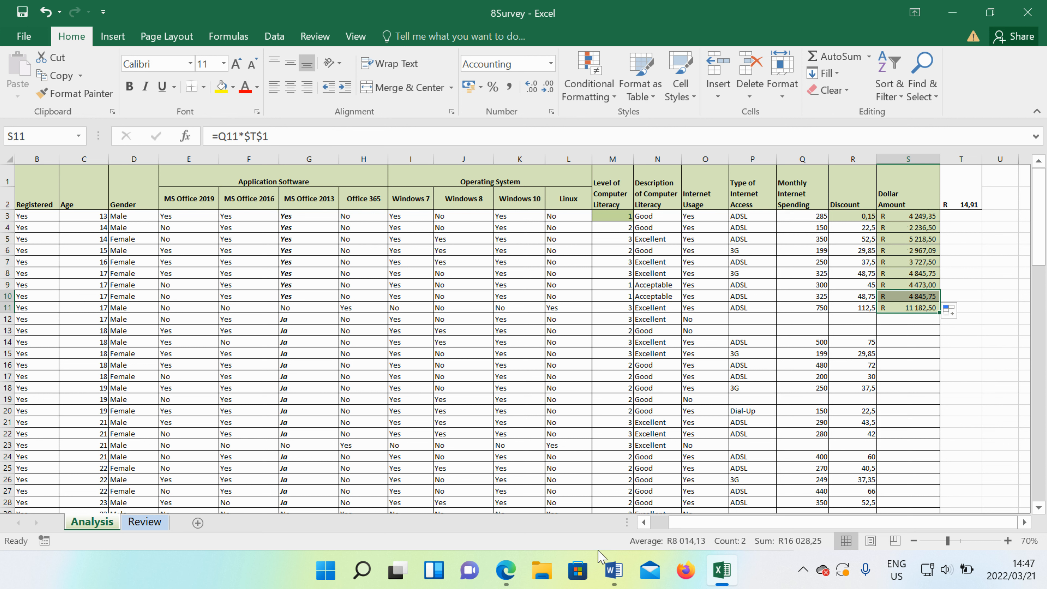
Switch to the Word question paper, reread question 8.8 and highlight its mark allocation.
{"action": "left_click", "coordinate": [616, 571]}
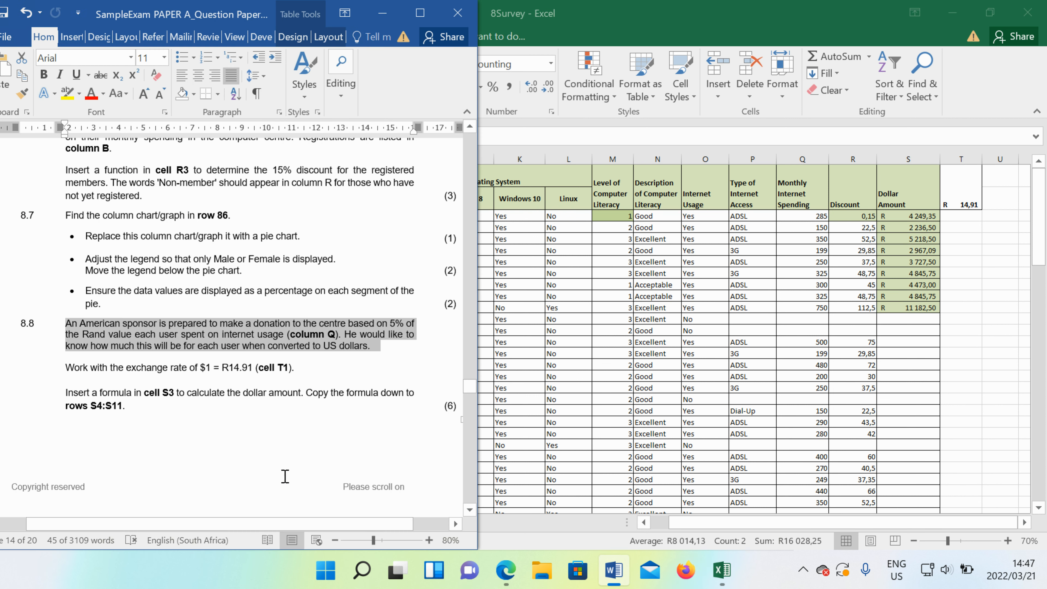
{"action": "scroll", "coordinate": [231, 450], "scroll_direction": "down", "scroll_amount": 3}
{"action": "scroll", "coordinate": [232, 450], "scroll_direction": "up", "scroll_amount": 3}
{"action": "left_click_drag", "start_coordinate": [441, 408], "coordinate": [451, 411]}
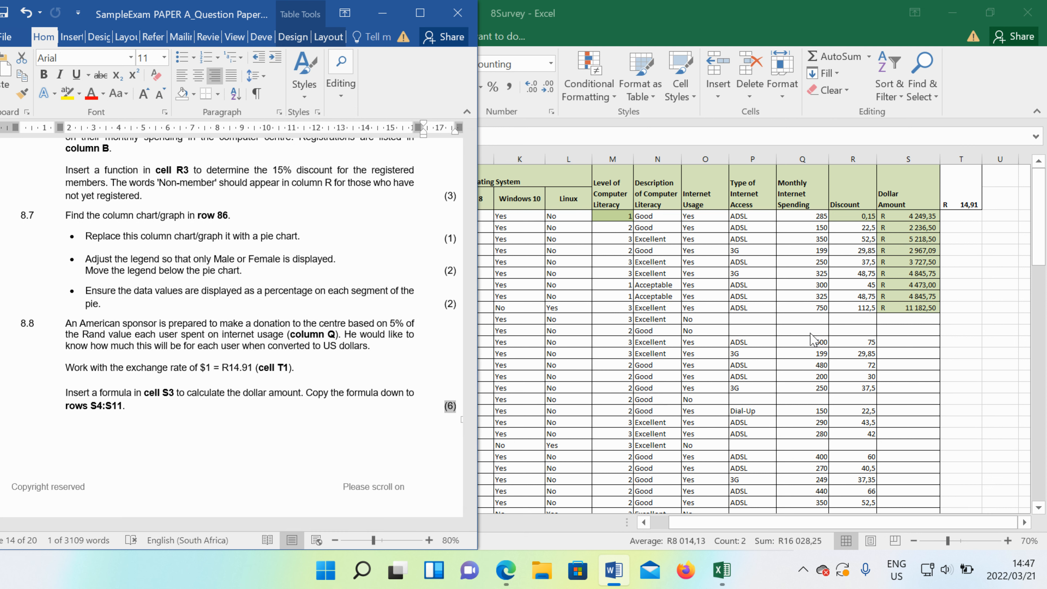
Return to the Excel workbook and apply the Currency number format to the Dollar Amount cells S3:S11.
{"action": "left_click", "coordinate": [839, 339]}
{"action": "left_click_drag", "start_coordinate": [909, 215], "coordinate": [916, 308]}
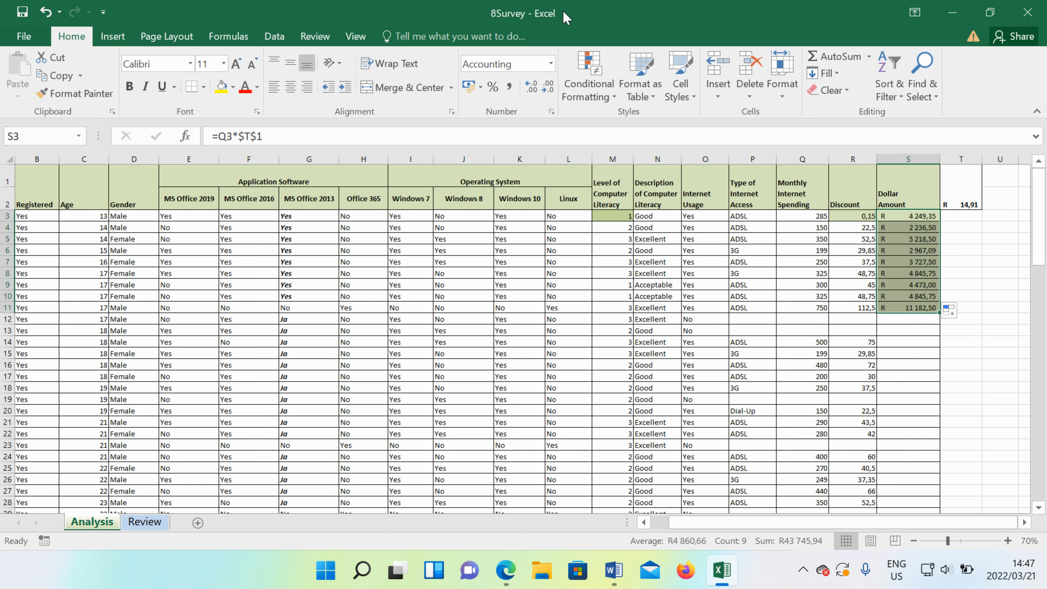
{"action": "left_click", "coordinate": [551, 64]}
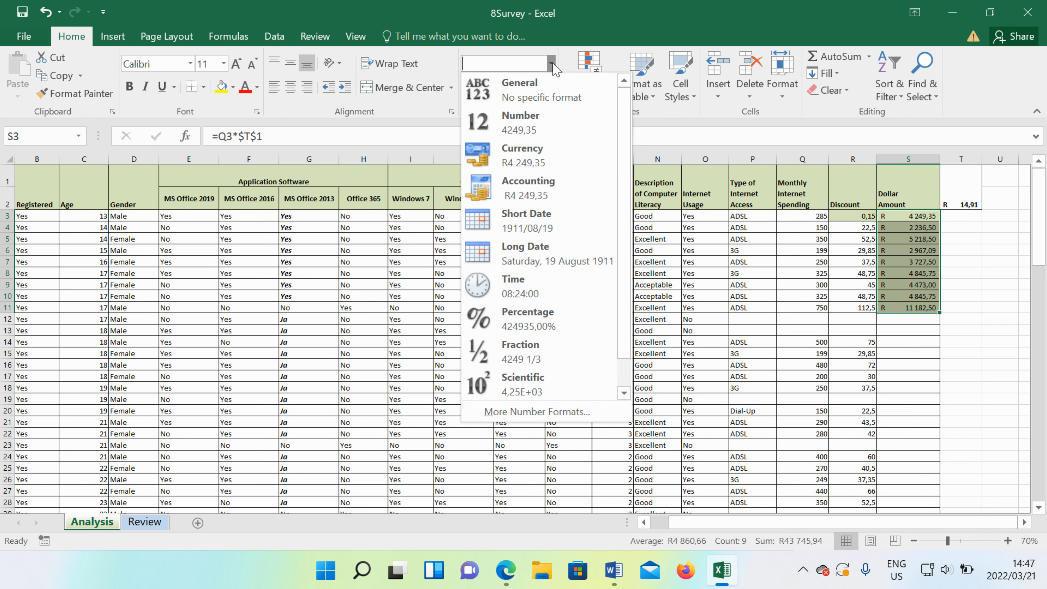
{"action": "left_click", "coordinate": [522, 155]}
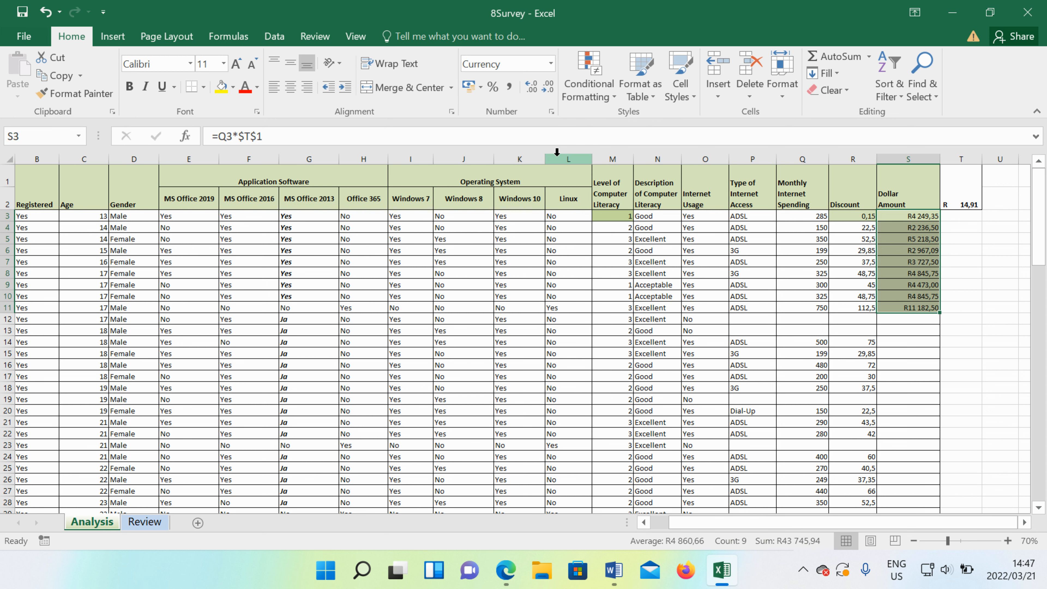
Change the currency symbol of the Dollar Amount cells S3:S11 to $ English (United States) in the Currency number format.
{"action": "left_click", "coordinate": [551, 64]}
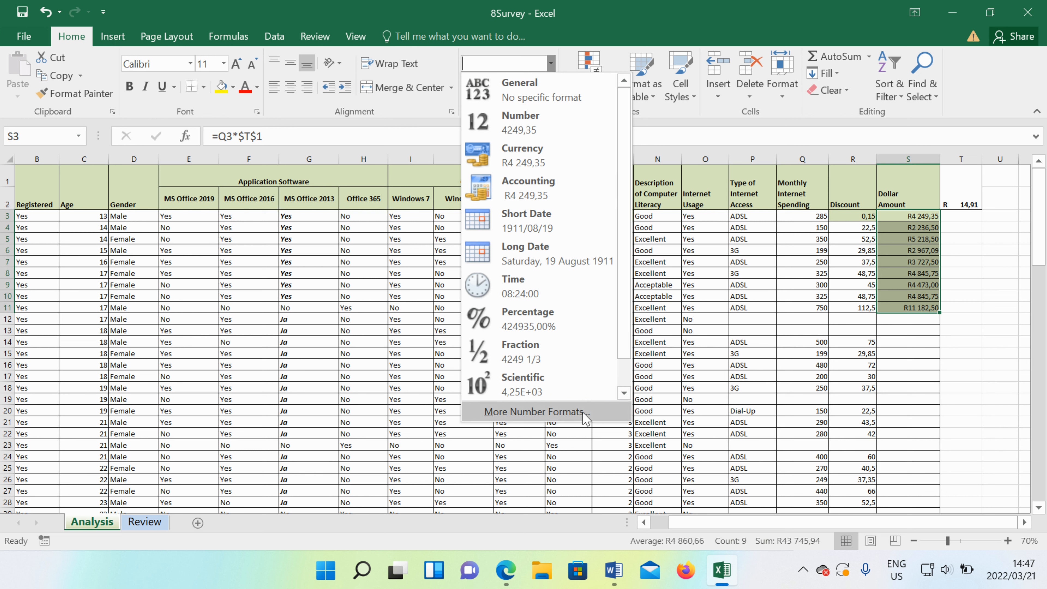
{"action": "scroll", "coordinate": [581, 419], "scroll_direction": "down", "scroll_amount": 1}
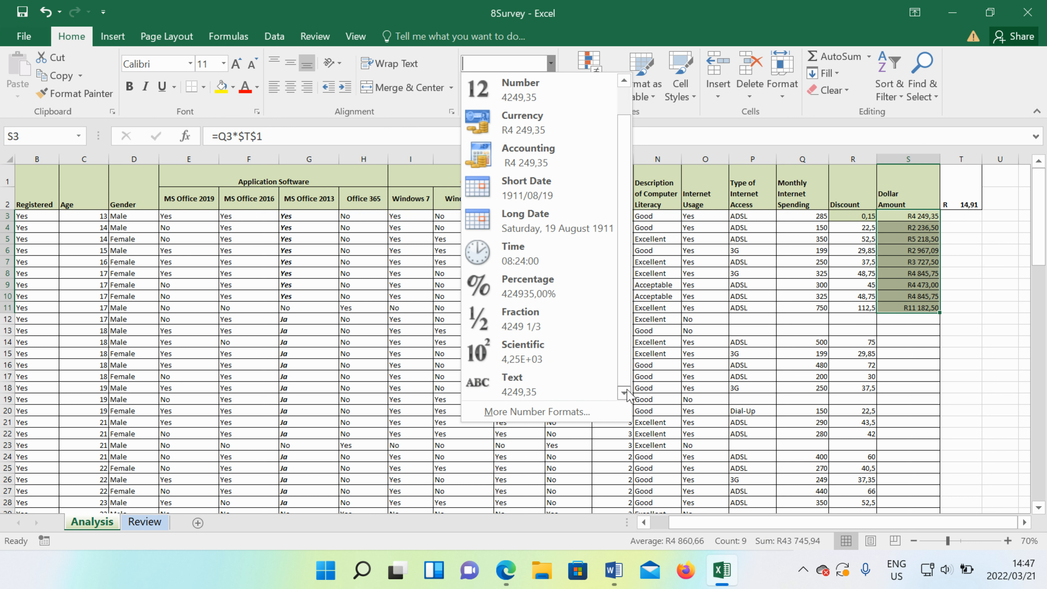
{"action": "left_click", "coordinate": [559, 419]}
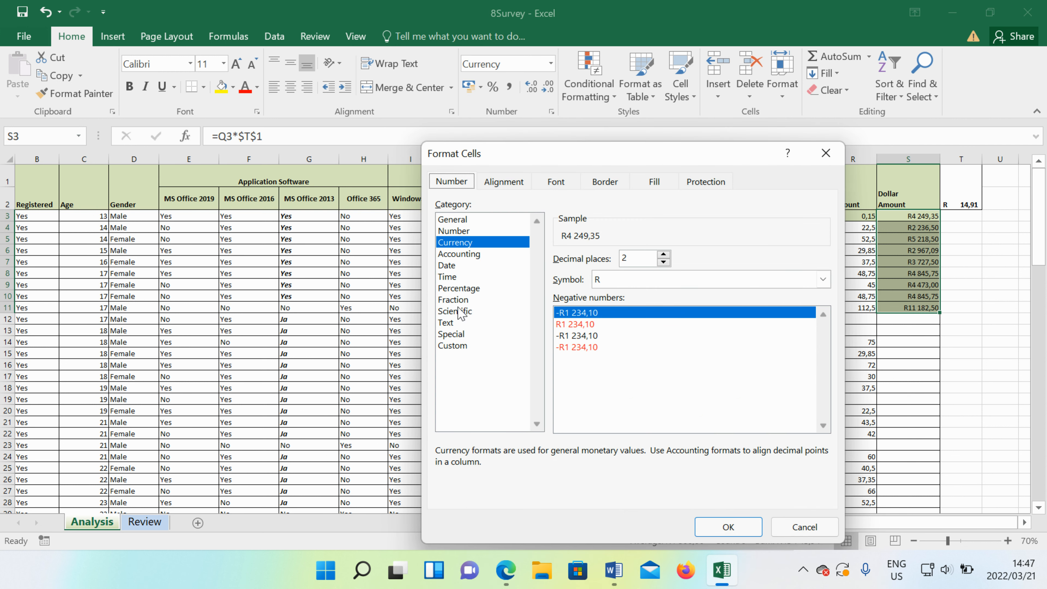
{"action": "left_click", "coordinate": [453, 345]}
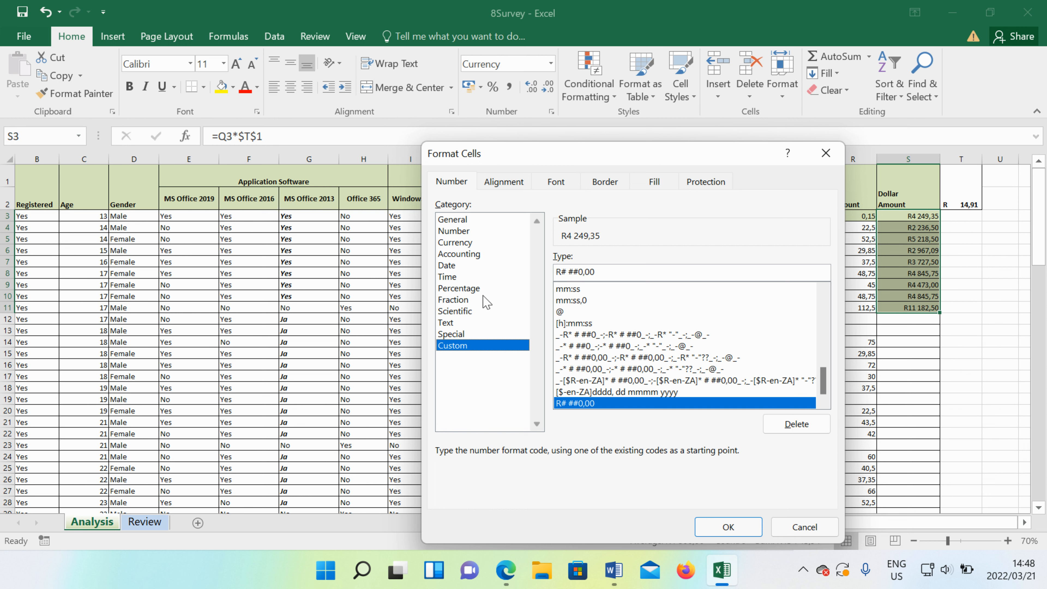
{"action": "left_click", "coordinate": [479, 243]}
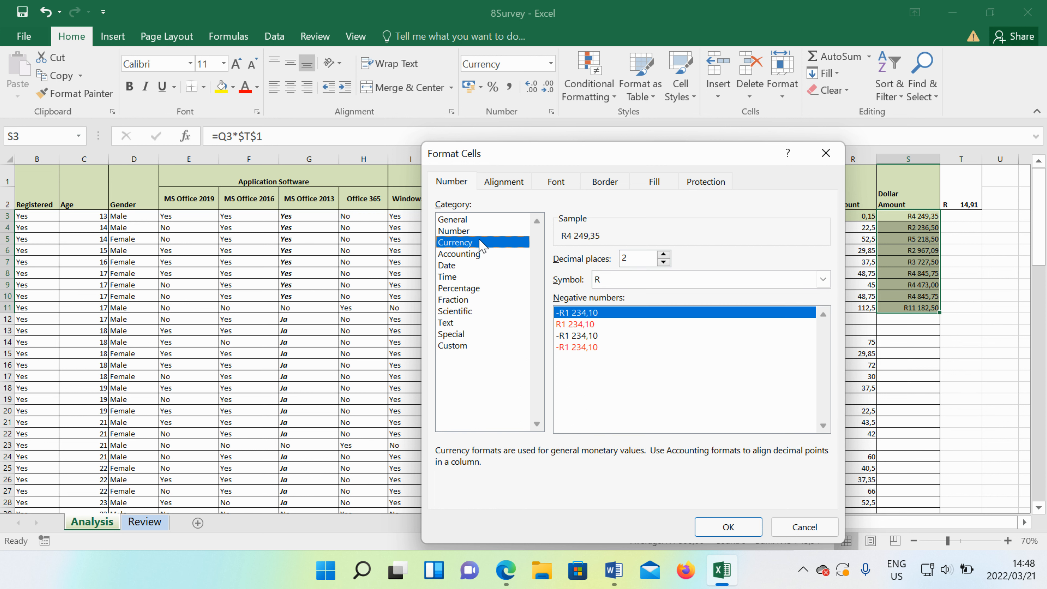
{"action": "left_click", "coordinate": [823, 280]}
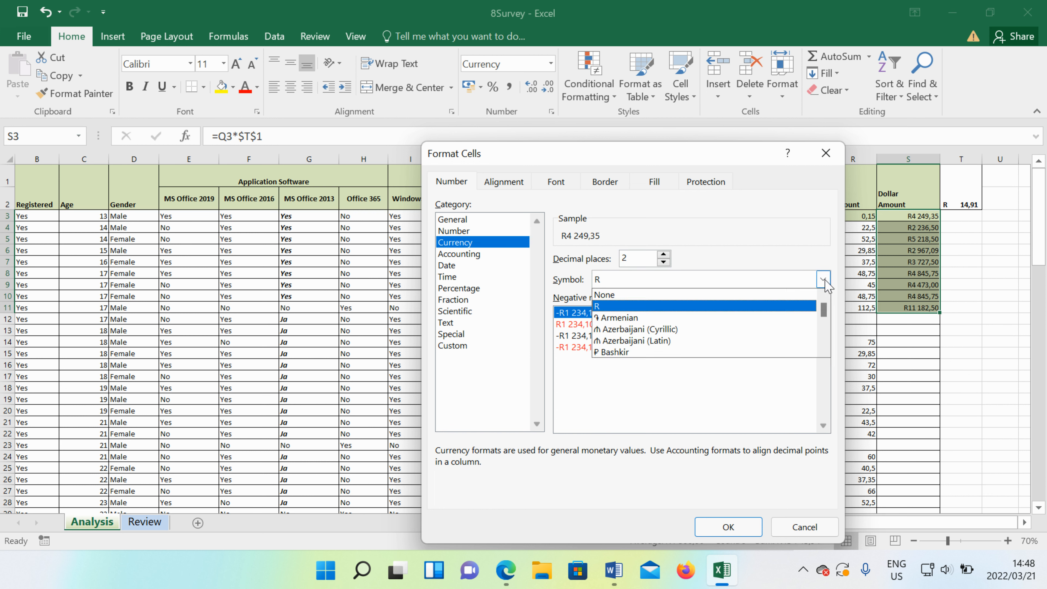
{"action": "scroll", "coordinate": [708, 324], "scroll_direction": "down", "scroll_amount": 3}
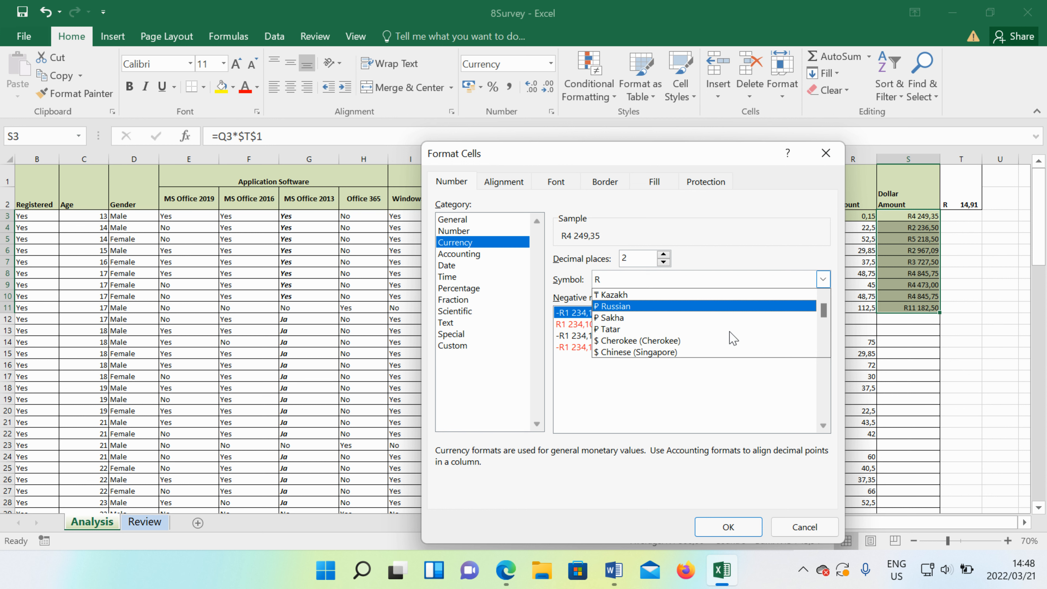
{"action": "scroll", "coordinate": [733, 338], "scroll_direction": "down", "scroll_amount": 2}
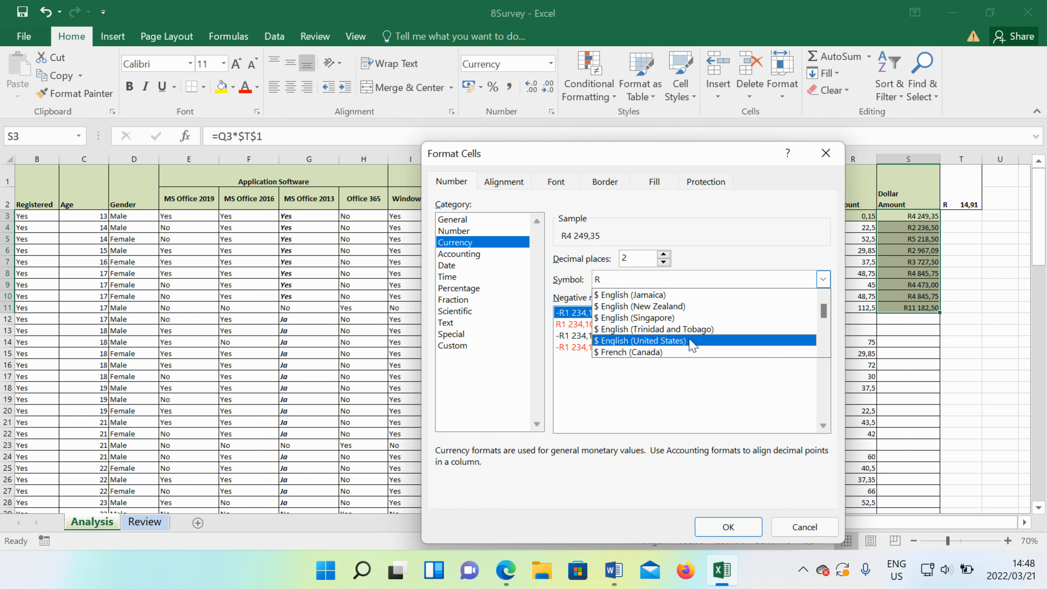
{"action": "left_click", "coordinate": [690, 340]}
{"action": "left_click", "coordinate": [732, 527]}
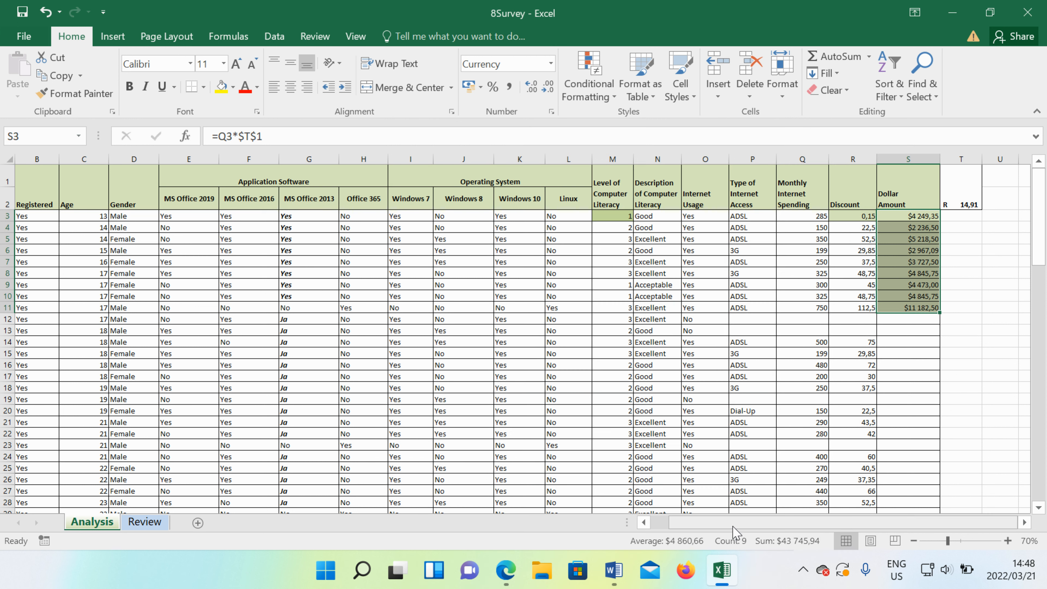